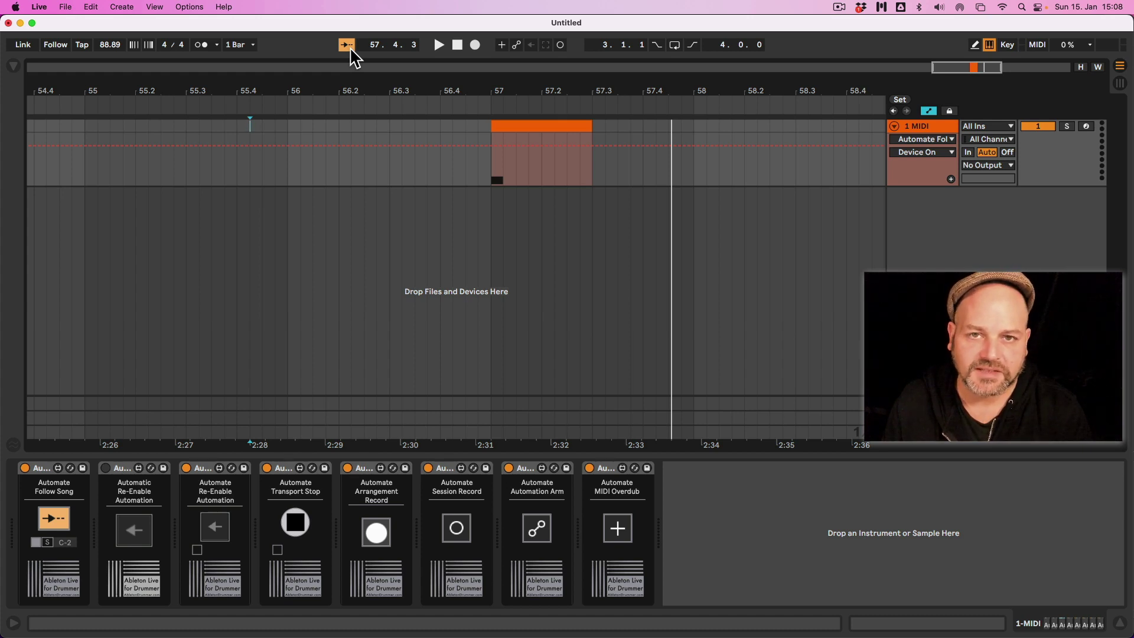
- Select the Automate Follow Song device and turn Follow off and back on
{"action": "left_click", "coordinate": [38, 474]}
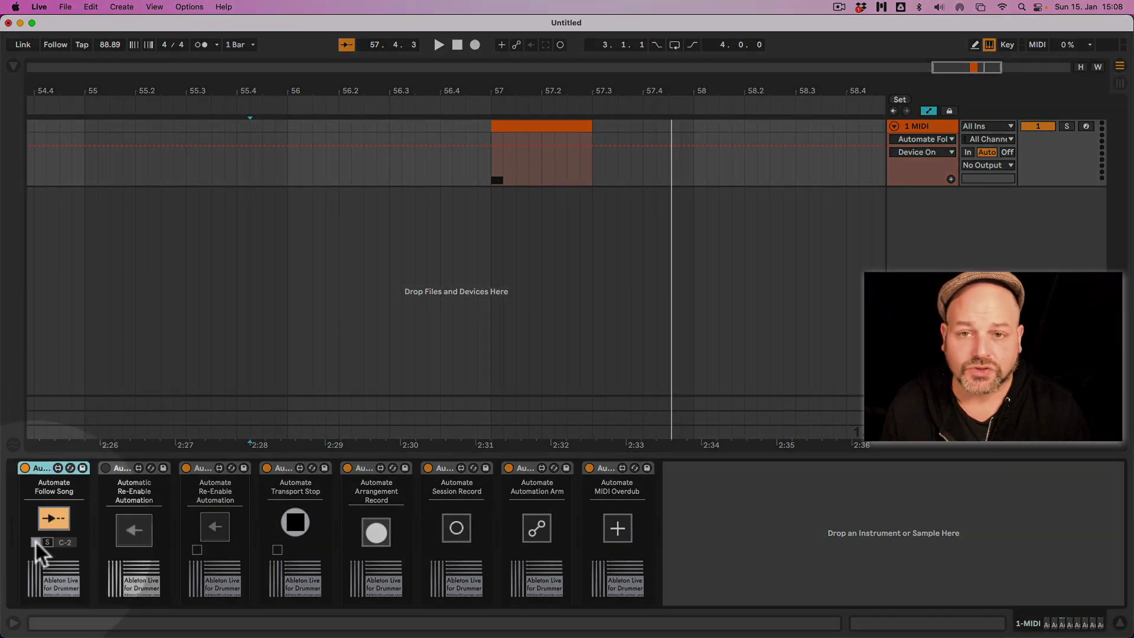
{"action": "left_click_drag", "start_coordinate": [449, 96], "coordinate": [571, 65]}
{"action": "left_click", "coordinate": [345, 46]}
{"action": "left_click", "coordinate": [346, 46]}
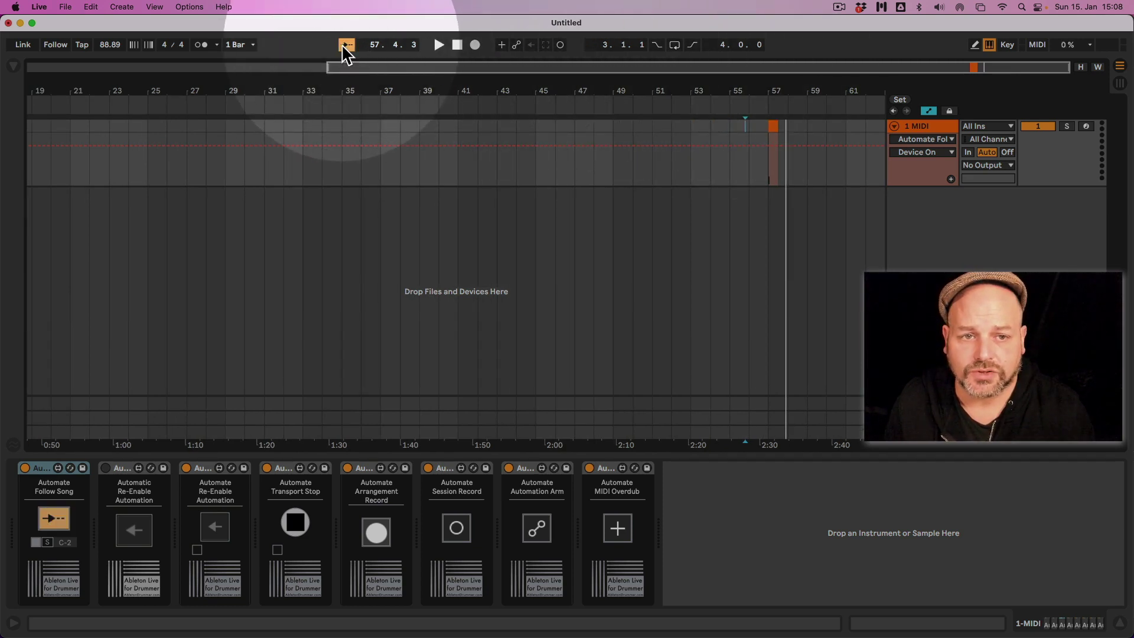
- Play the arrangement from bar 28 with the view following the playhead
{"action": "mouse_move", "coordinate": [274, 106]}
{"action": "left_mouse_down"}
{"action": "mouse_move", "coordinate": [258, 74]}
{"action": "mouse_move", "coordinate": [253, 133]}
{"action": "left_mouse_up"}
{"action": "left_click", "coordinate": [229, 127]}
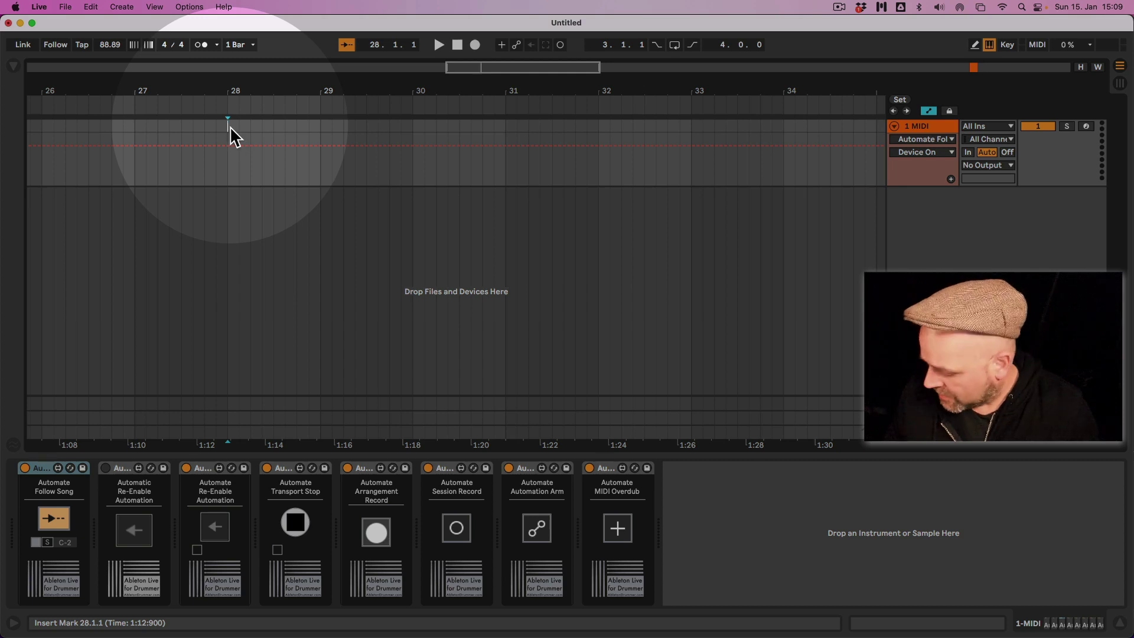
{"action": "key", "text": "space"}
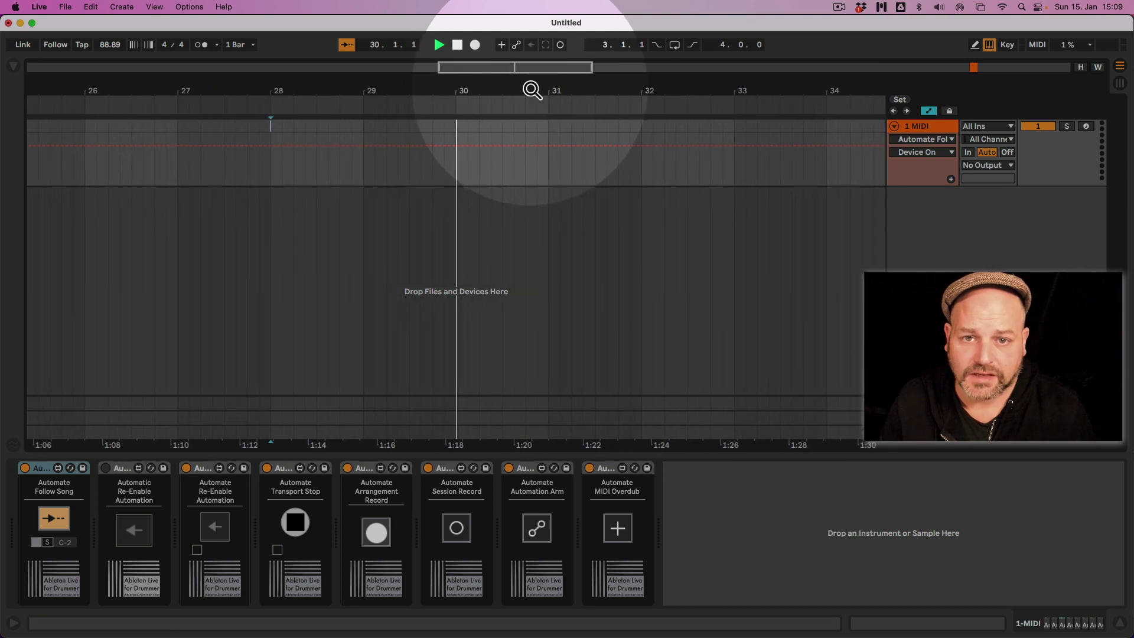
{"action": "mouse_move", "coordinate": [532, 90]}
{"action": "left_mouse_down"}
{"action": "mouse_move", "coordinate": [532, 136]}
{"action": "mouse_move", "coordinate": [532, 95]}
{"action": "left_mouse_up"}
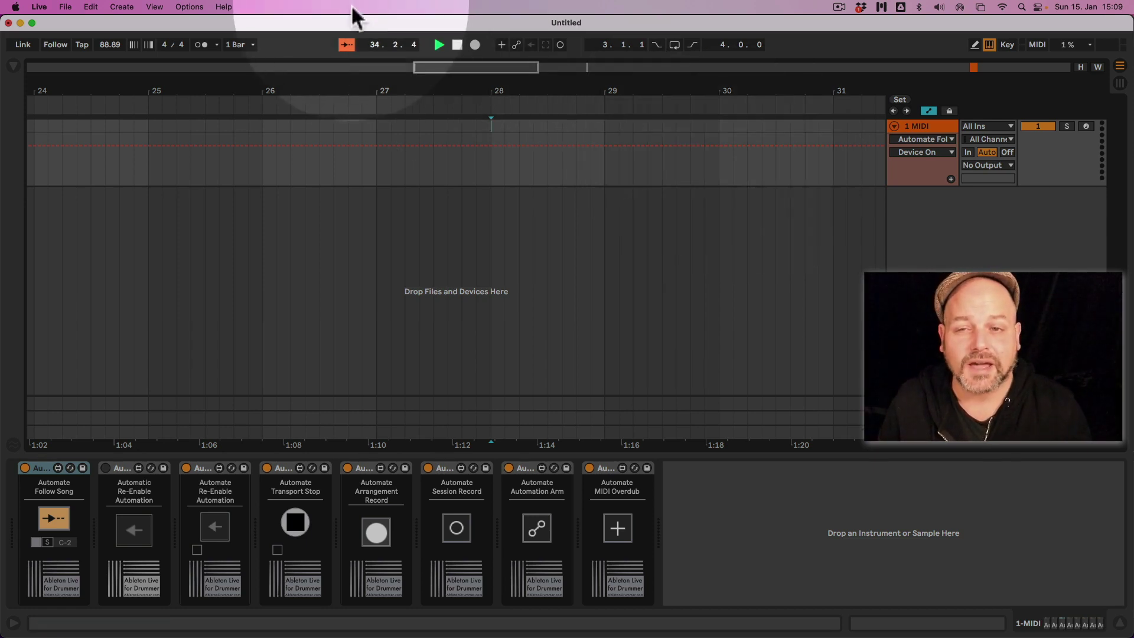
{"action": "left_click", "coordinate": [349, 47]}
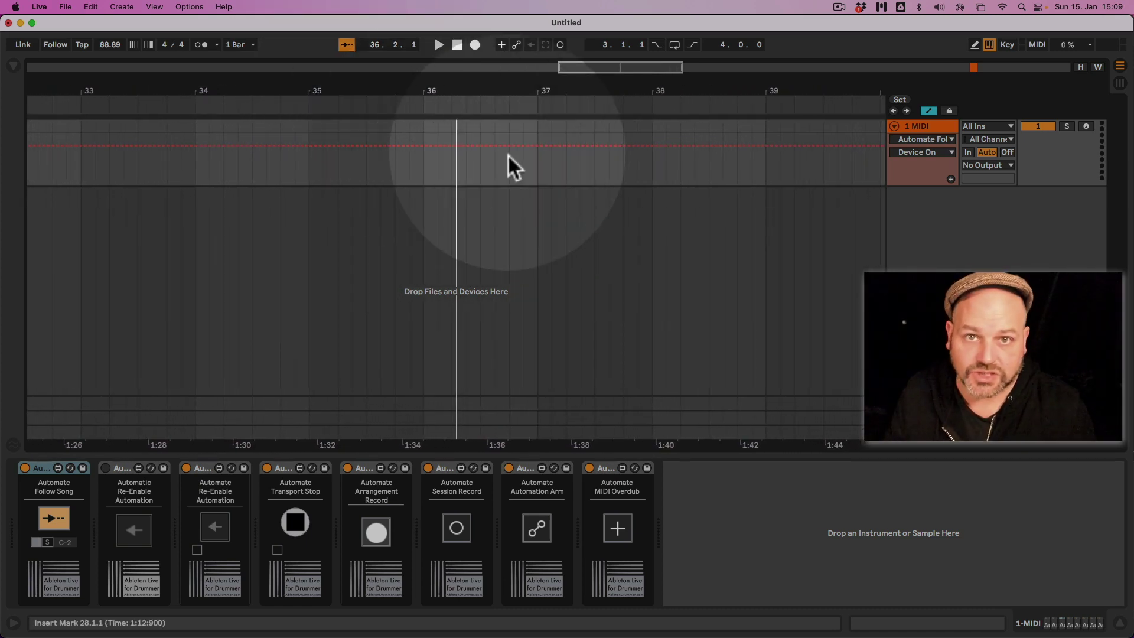
- Zoom to the clip at bar 57 and open it in Clip View
{"action": "left_click_drag", "start_coordinate": [617, 78], "coordinate": [652, 101]}
{"action": "left_click_drag", "start_coordinate": [772, 114], "coordinate": [482, 110]}
{"action": "left_click", "coordinate": [480, 127]}
{"action": "double_click", "coordinate": [479, 126]}
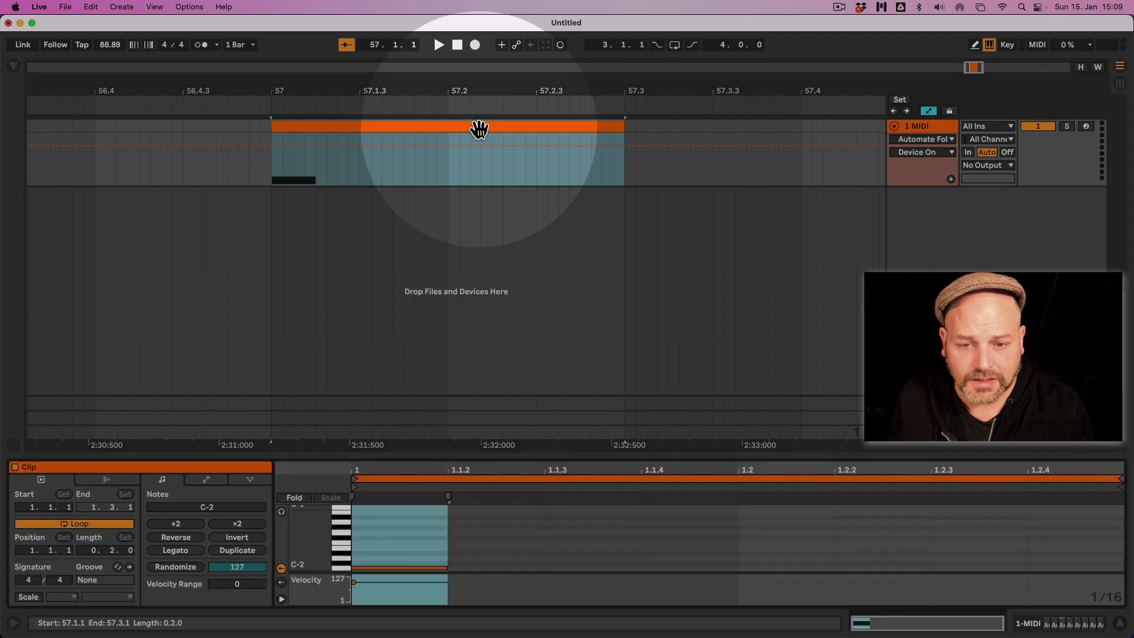
- Drag the clip's C-2 note up to E-2 and return to the track's devices
{"action": "left_click", "coordinate": [385, 570]}
{"action": "left_click", "coordinate": [387, 569]}
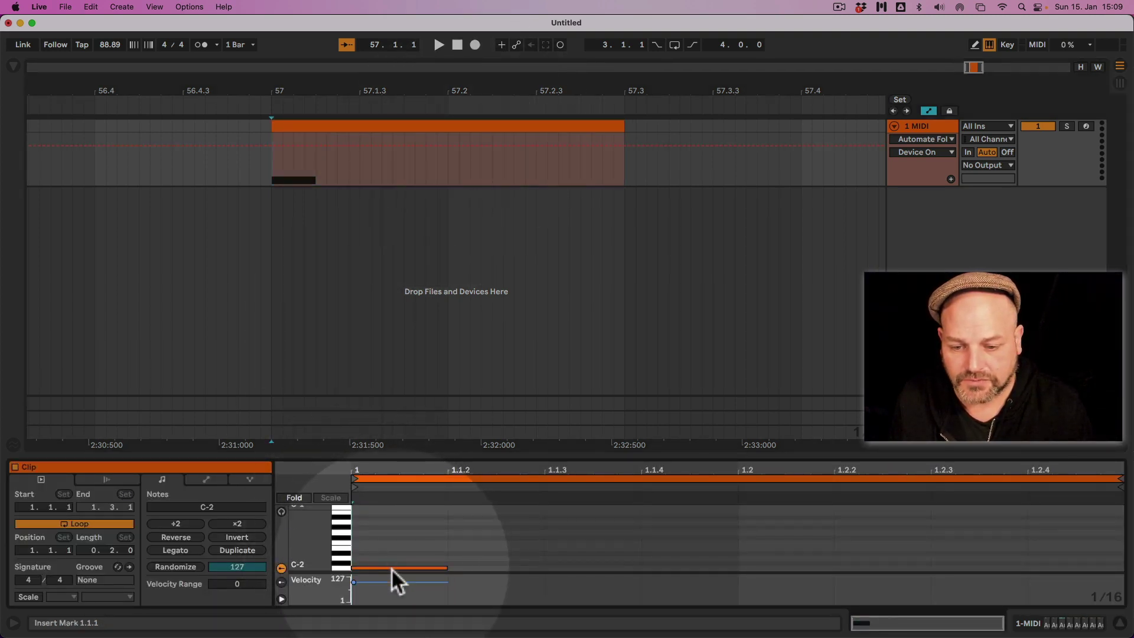
{"action": "left_click_drag", "start_coordinate": [391, 569], "coordinate": [391, 551]}
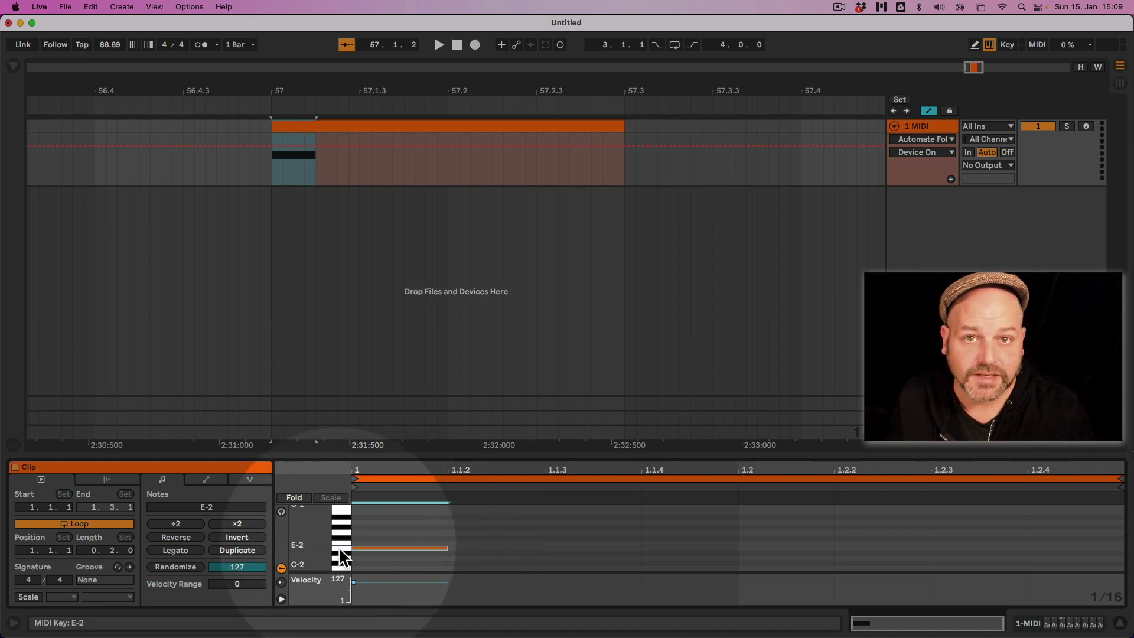
{"action": "left_click", "coordinate": [940, 168]}
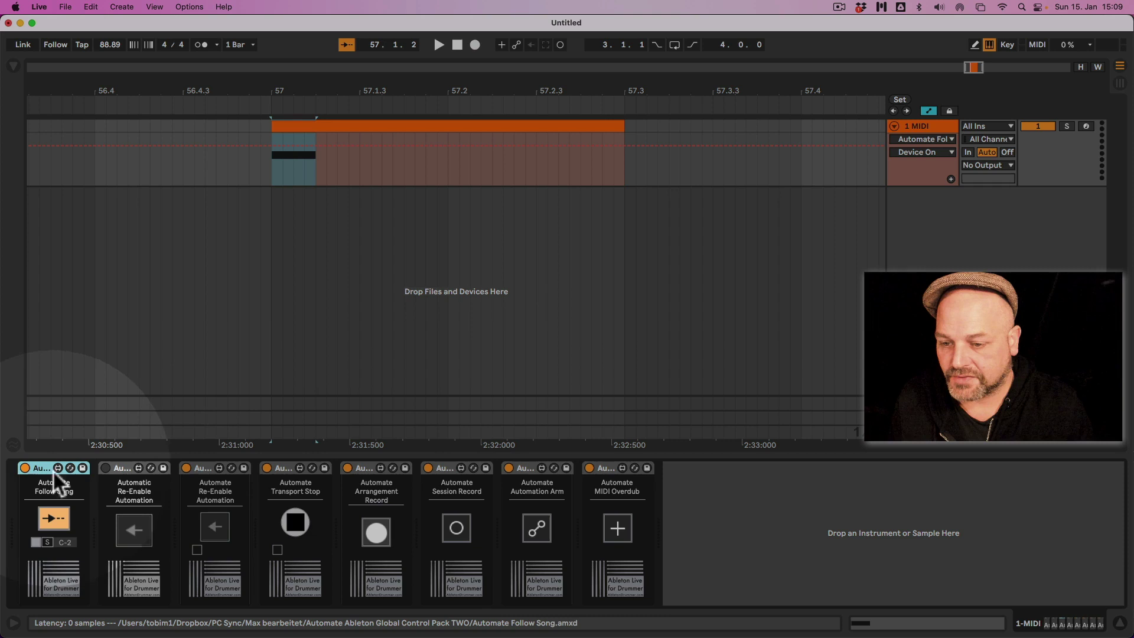
- Select Automate devices 2–8 and fold all seven, from MIDI Overdub to Re-Enable Automation
{"action": "left_click", "coordinate": [124, 469]}
{"action": "left_click", "coordinate": [611, 467], "text": "shift"}
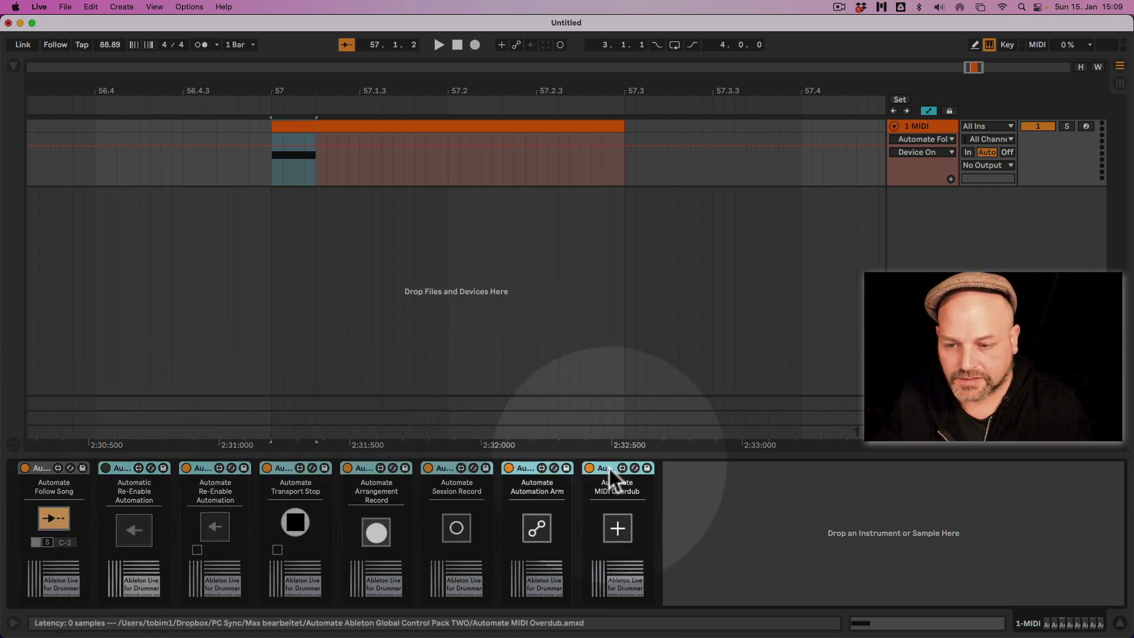
{"action": "double_click", "coordinate": [607, 467]}
{"action": "double_click", "coordinate": [527, 470]}
{"action": "double_click", "coordinate": [445, 468]}
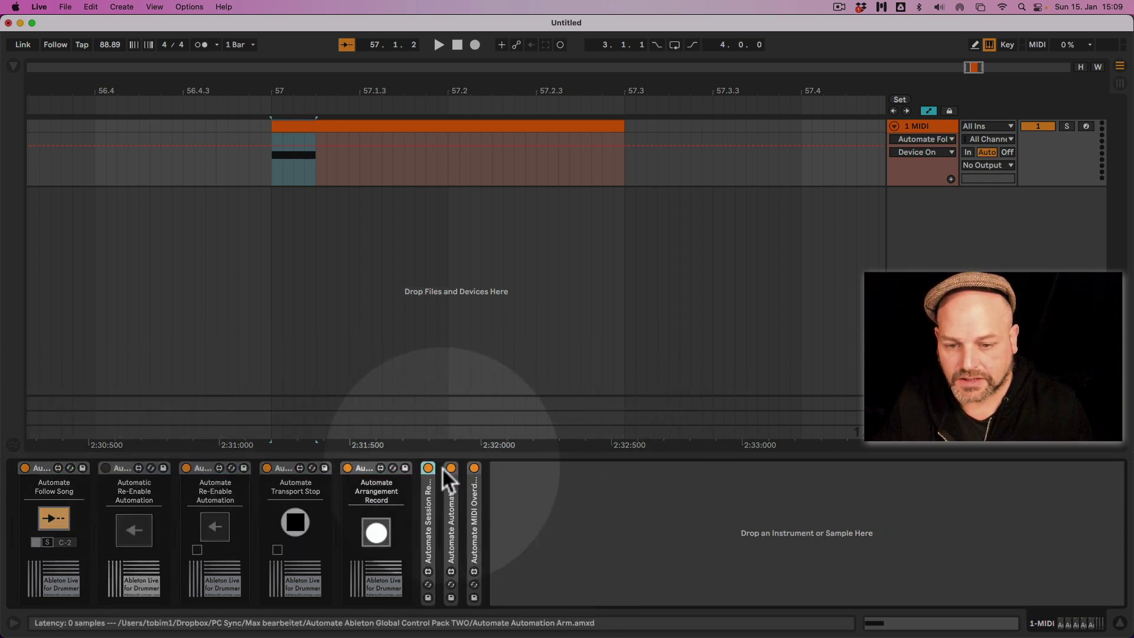
{"action": "double_click", "coordinate": [360, 468]}
{"action": "double_click", "coordinate": [290, 467]}
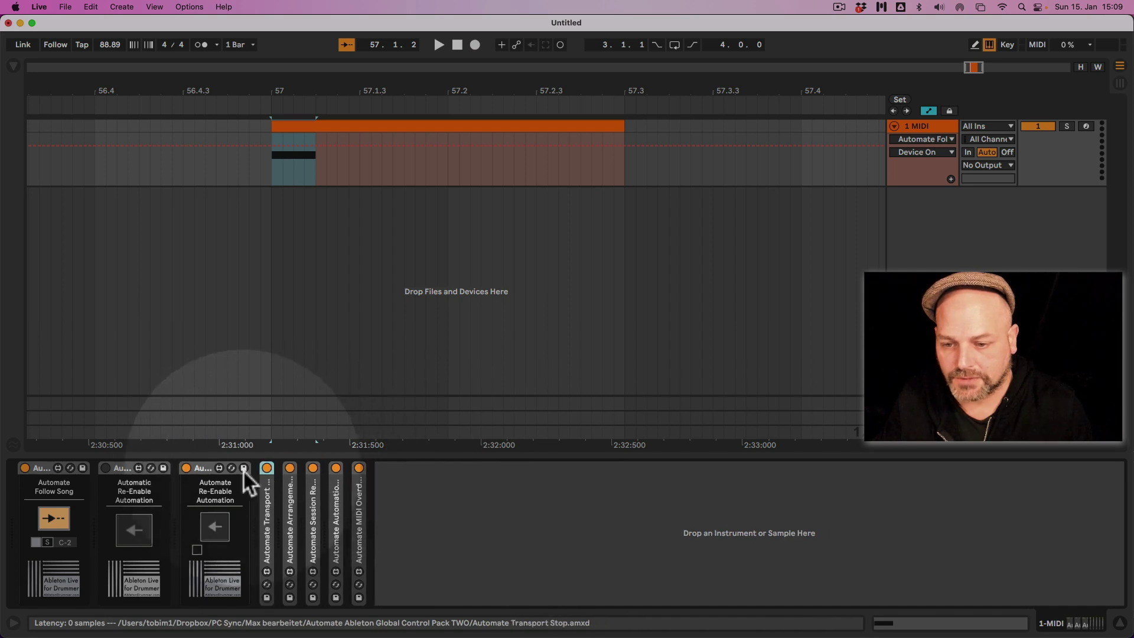
{"action": "double_click", "coordinate": [201, 467]}
{"action": "double_click", "coordinate": [121, 470]}
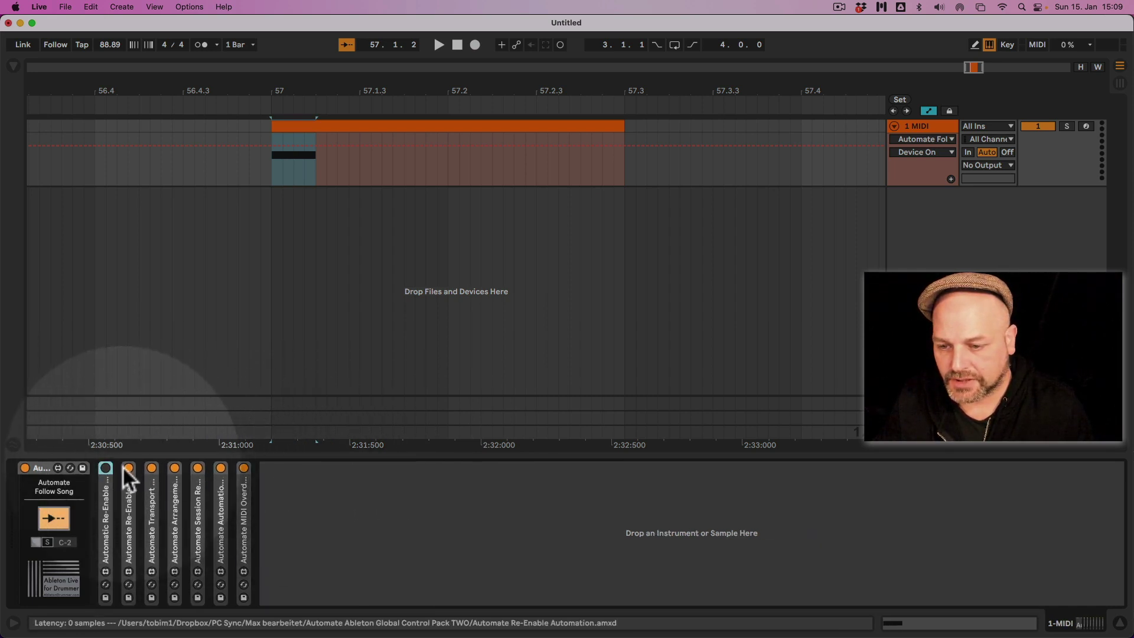
- Switch off the seven folded Automate devices and clear the selection
{"action": "left_click", "coordinate": [242, 493], "text": "shift"}
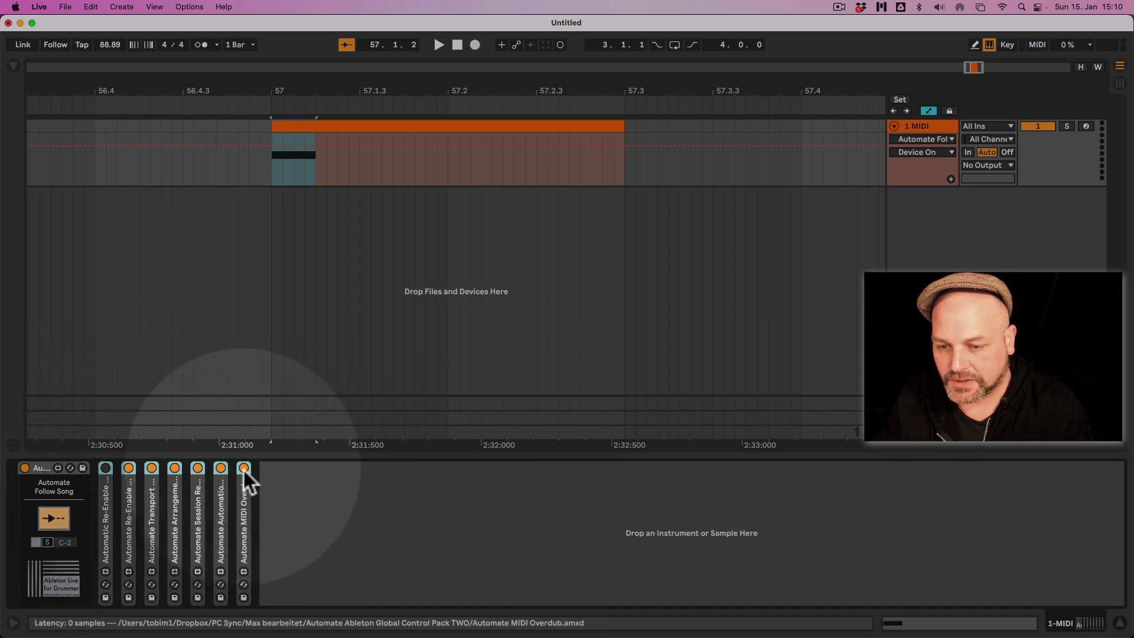
{"action": "left_click", "coordinate": [242, 468]}
{"action": "left_click", "coordinate": [414, 559]}
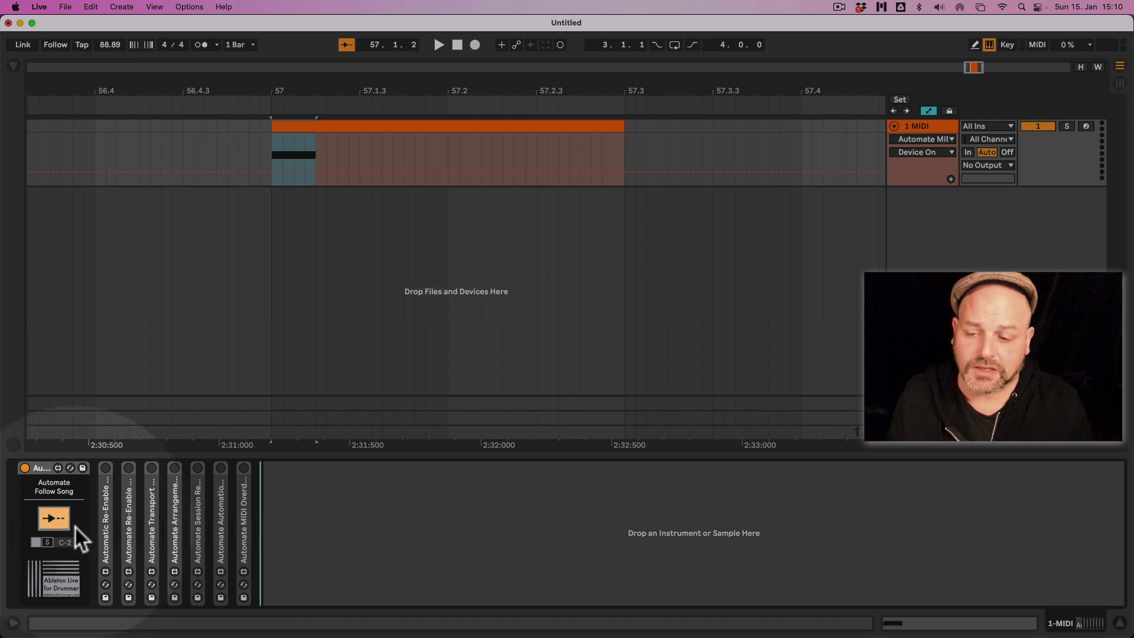
- Check the clip's note, set the Follow Song trigger note to C#-2, and play from 56.4.2
{"action": "double_click", "coordinate": [324, 126]}
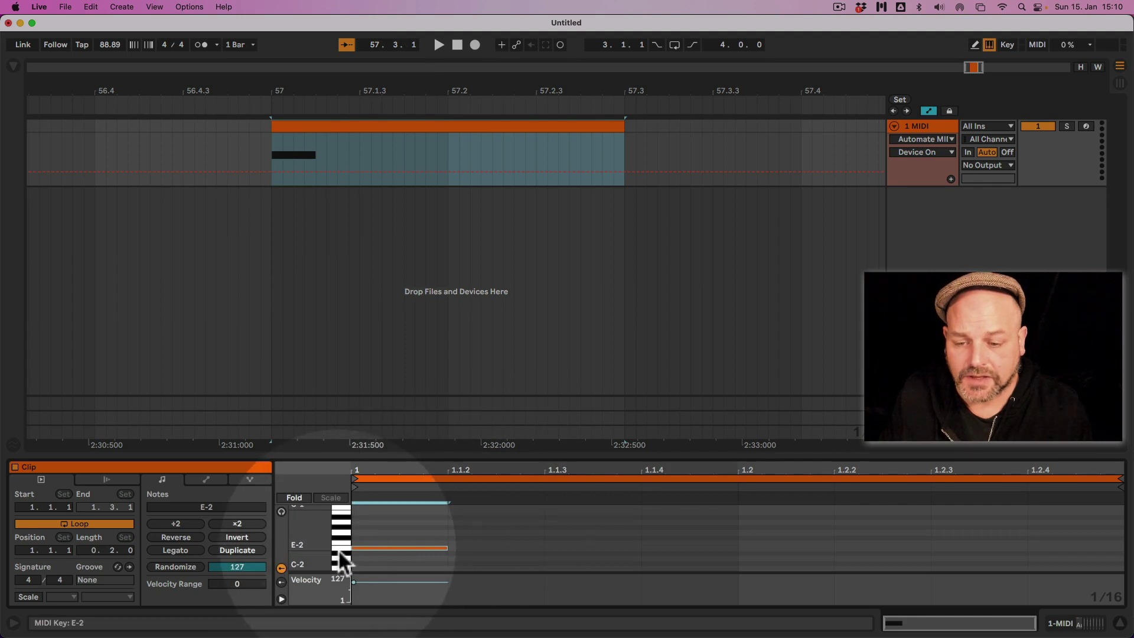
{"action": "left_click", "coordinate": [926, 126]}
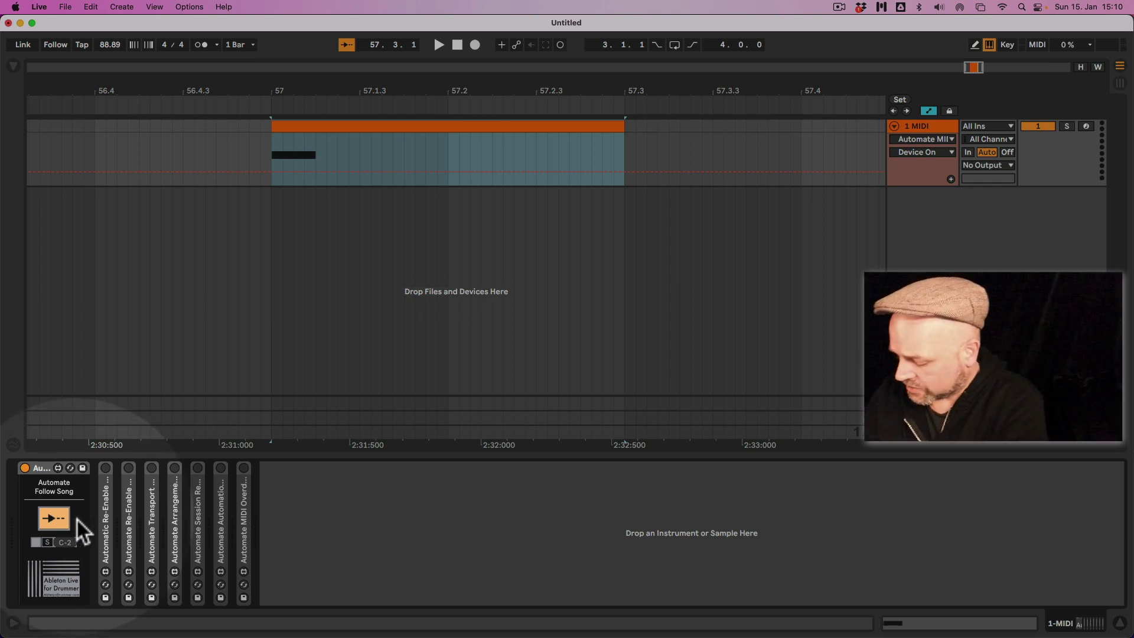
{"action": "key", "text": "Up"}
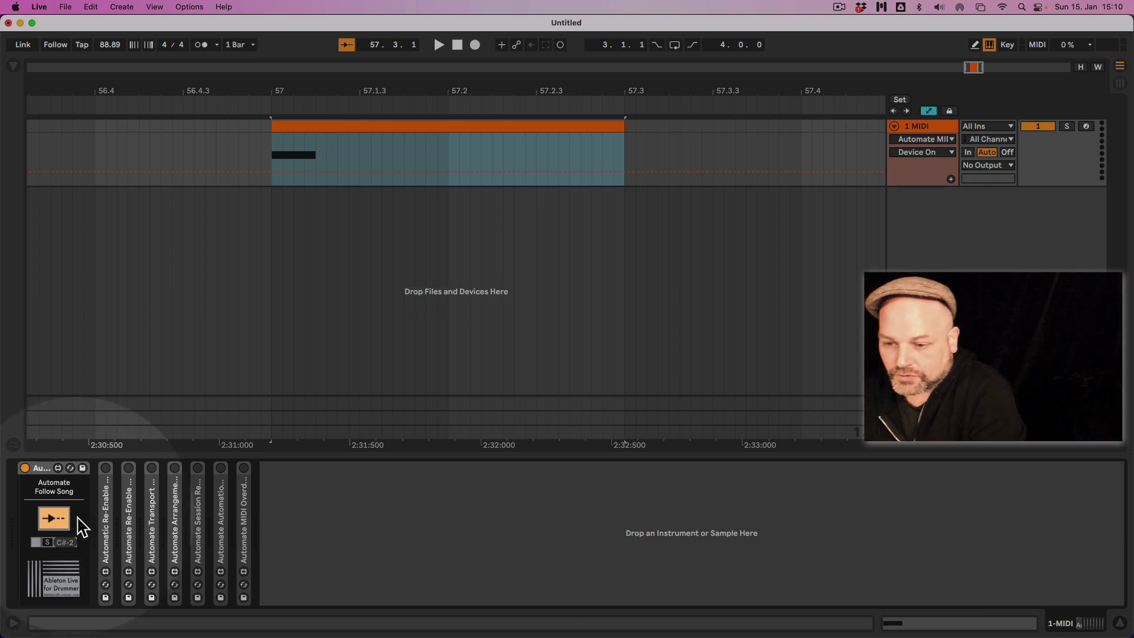
{"action": "key", "text": "Up"}
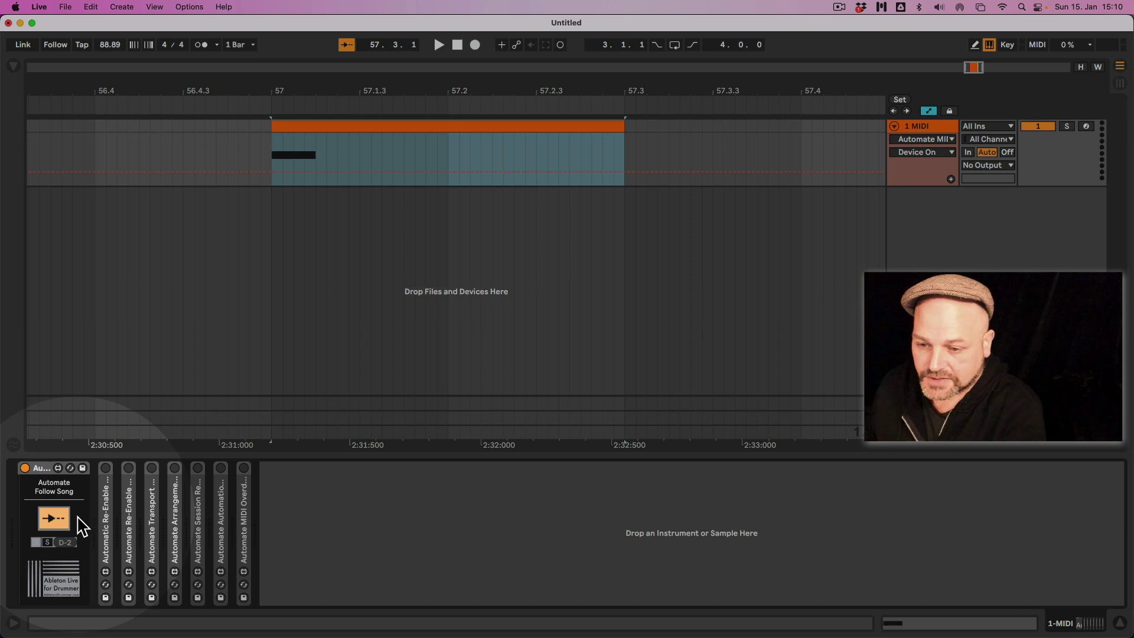
{"action": "key", "text": "Down"}
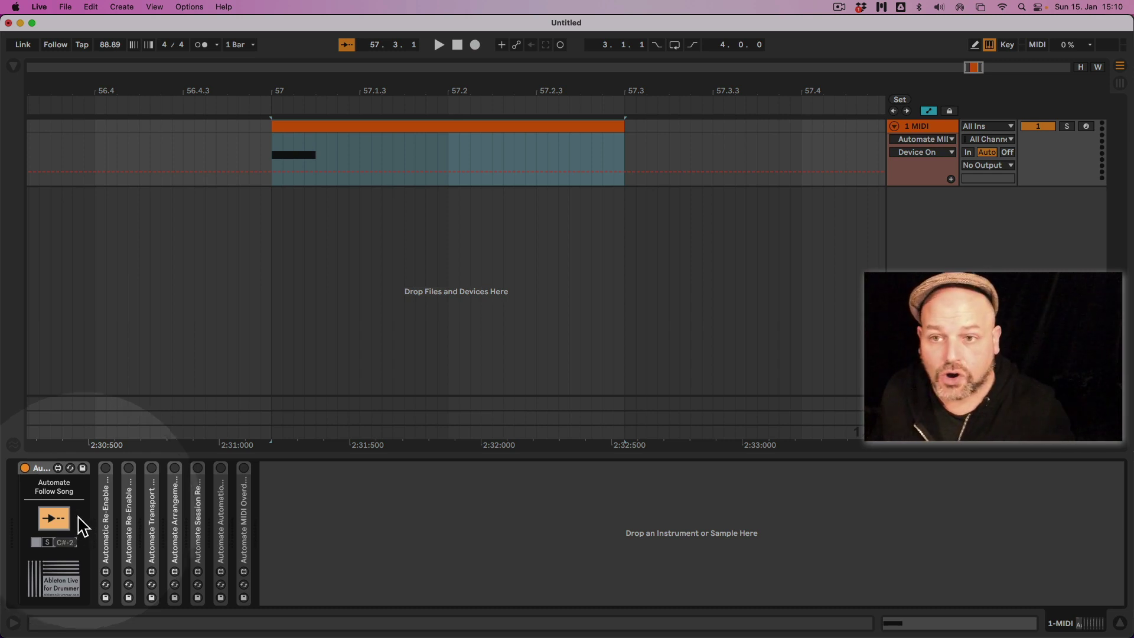
{"action": "left_click", "coordinate": [139, 133]}
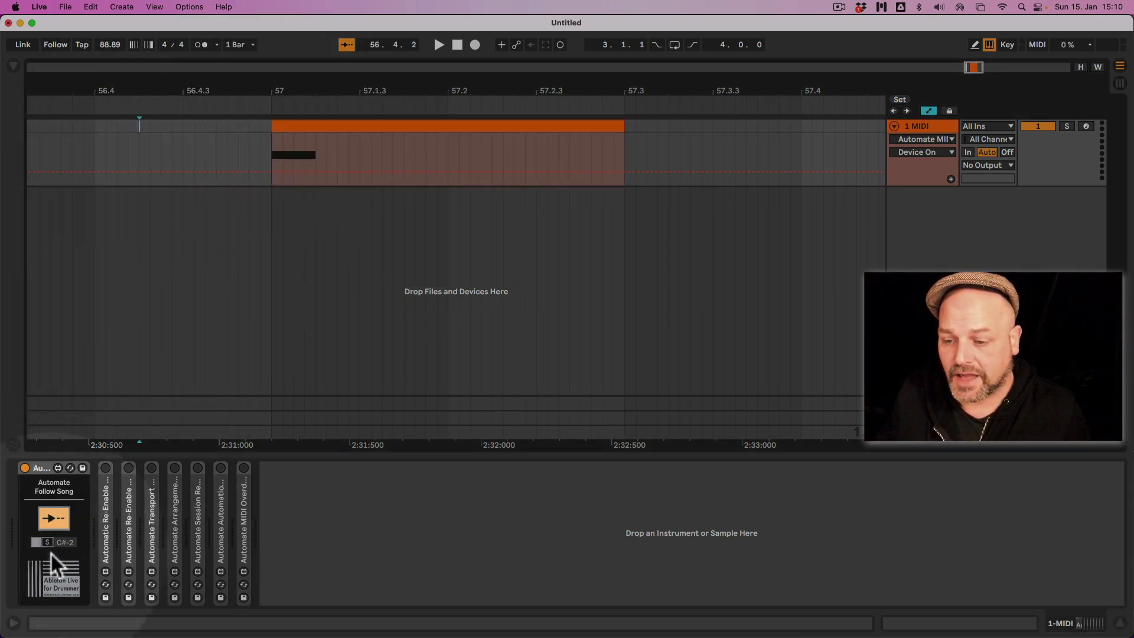
{"action": "key", "text": "space"}
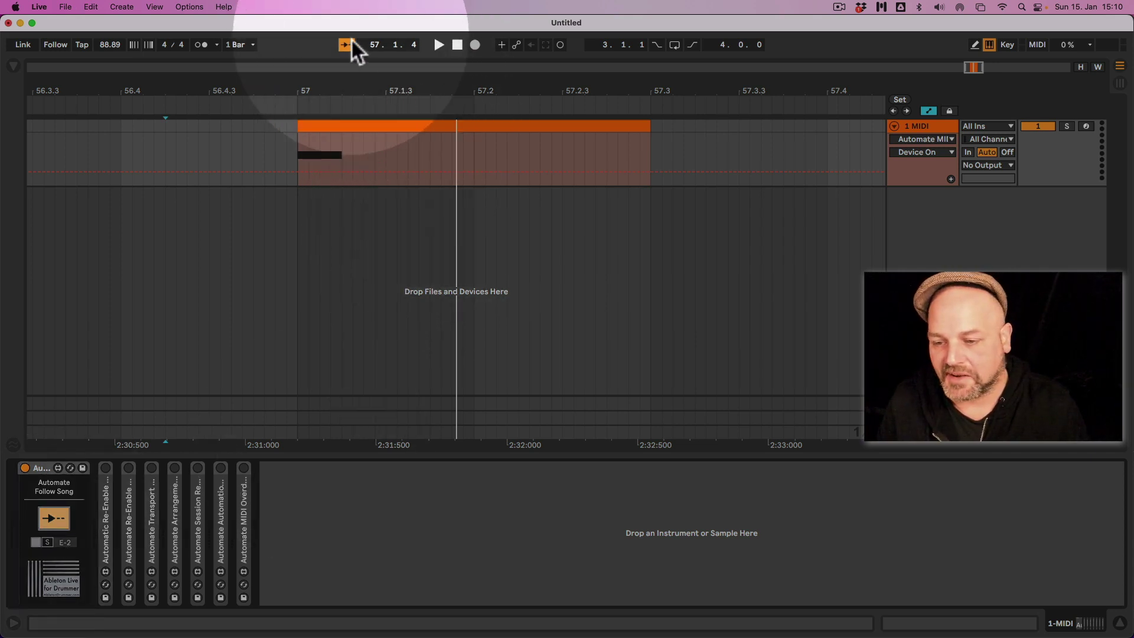
{"action": "left_click", "coordinate": [346, 46]}
{"action": "left_click", "coordinate": [346, 45]}
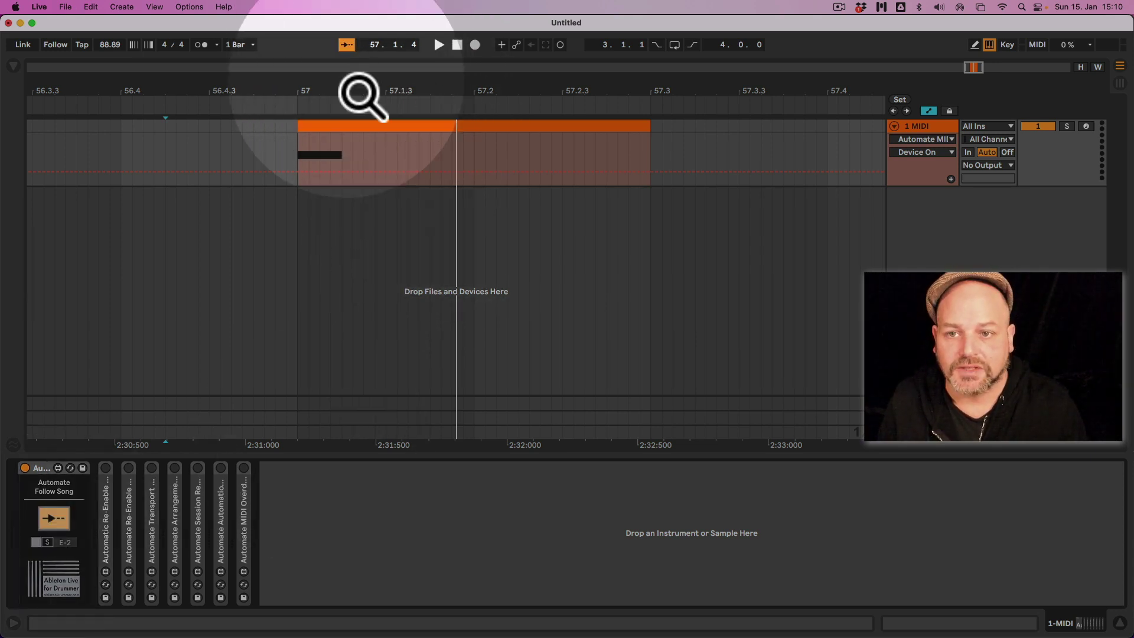
{"action": "left_click_drag", "start_coordinate": [363, 96], "coordinate": [735, 112]}
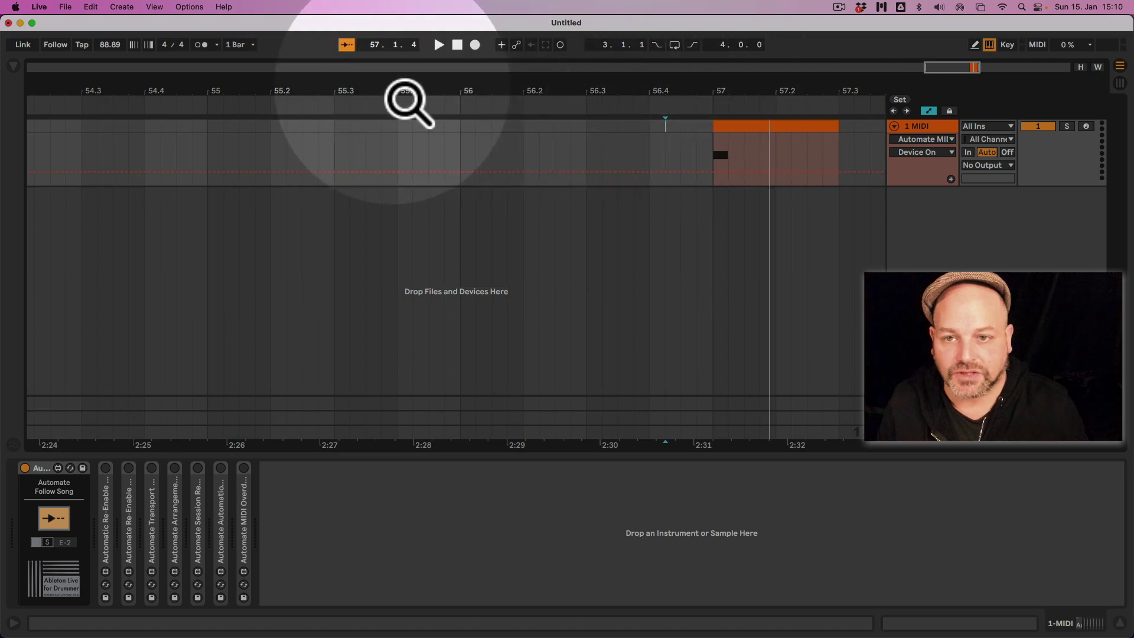
{"action": "scroll", "coordinate": [378, 110], "scroll_direction": "left", "scroll_amount": 5}
{"action": "left_click", "coordinate": [265, 113]}
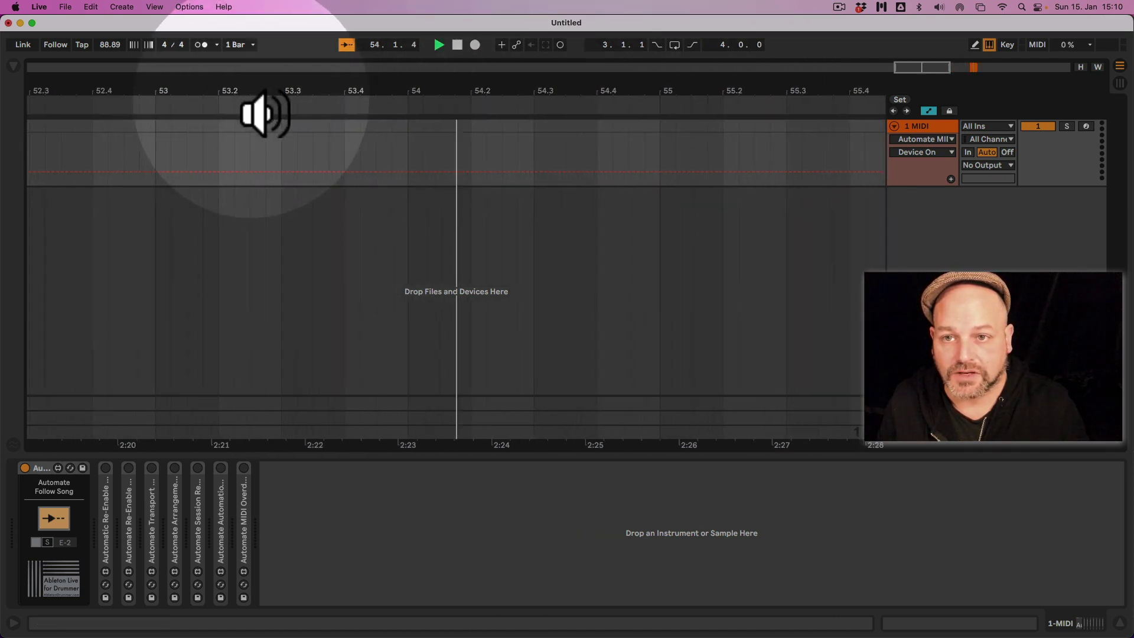
{"action": "left_click_drag", "start_coordinate": [638, 106], "coordinate": [622, 92]}
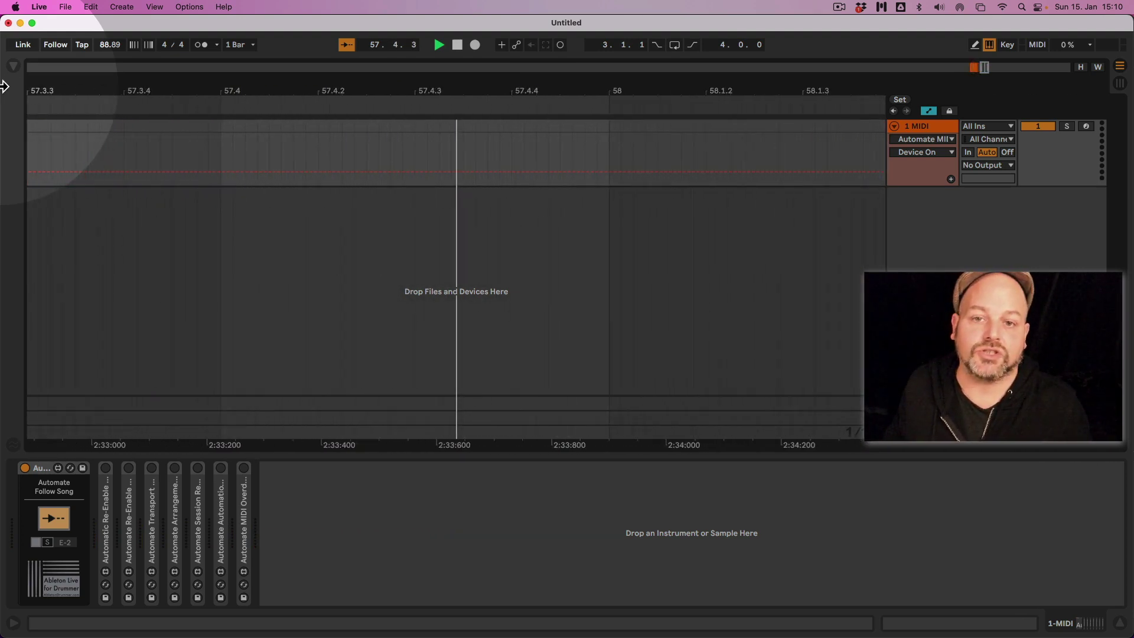
{"action": "key", "text": "space"}
{"action": "mouse_move", "coordinate": [400, 101]}
{"action": "left_mouse_down"}
{"action": "mouse_move", "coordinate": [393, 34]}
{"action": "mouse_move", "coordinate": [409, 102]}
{"action": "left_mouse_up"}
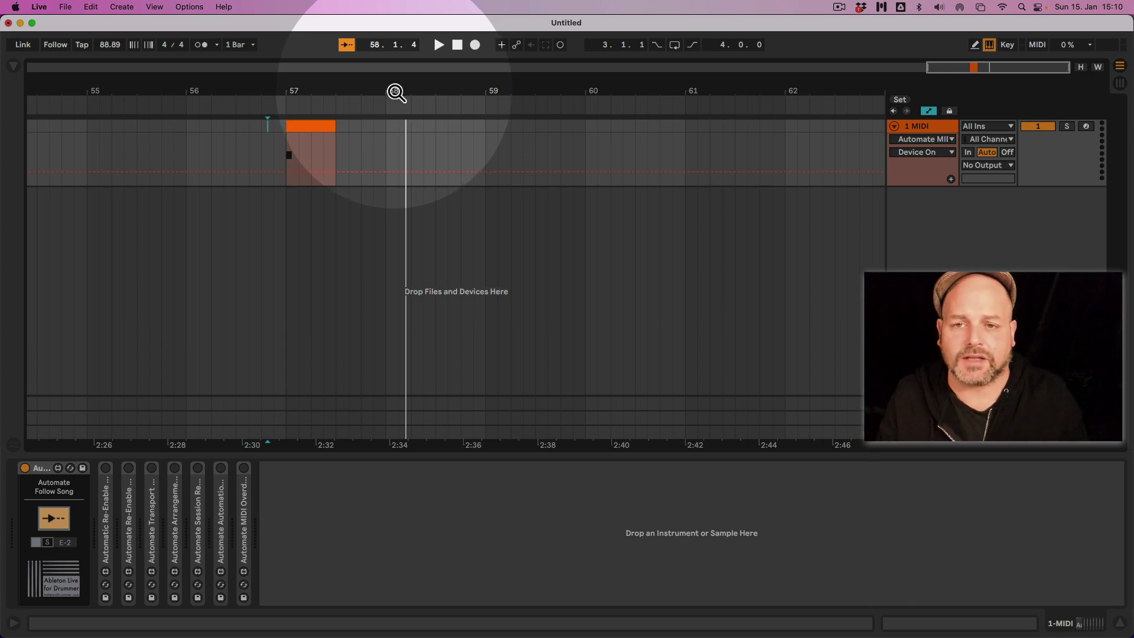
{"action": "left_click_drag", "start_coordinate": [396, 93], "coordinate": [395, 154]}
{"action": "key", "text": "minus"}
{"action": "key", "text": "minus"}
{"action": "key", "text": "minus"}
{"action": "key", "text": "minus"}
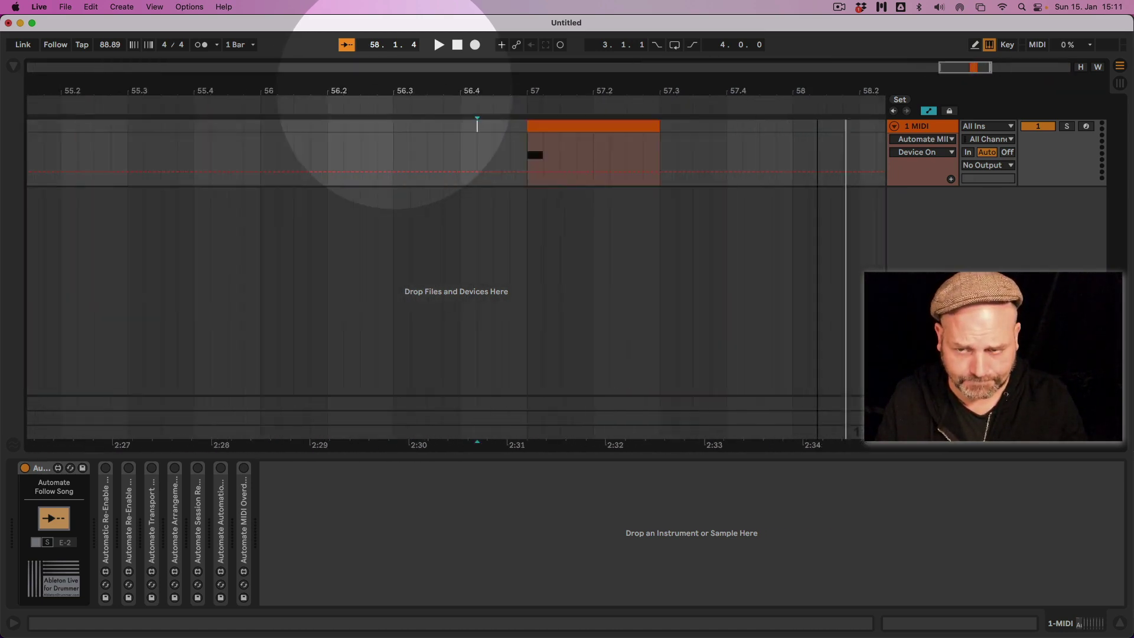
{"action": "scroll", "coordinate": [393, 112], "scroll_direction": "left", "scroll_amount": 3}
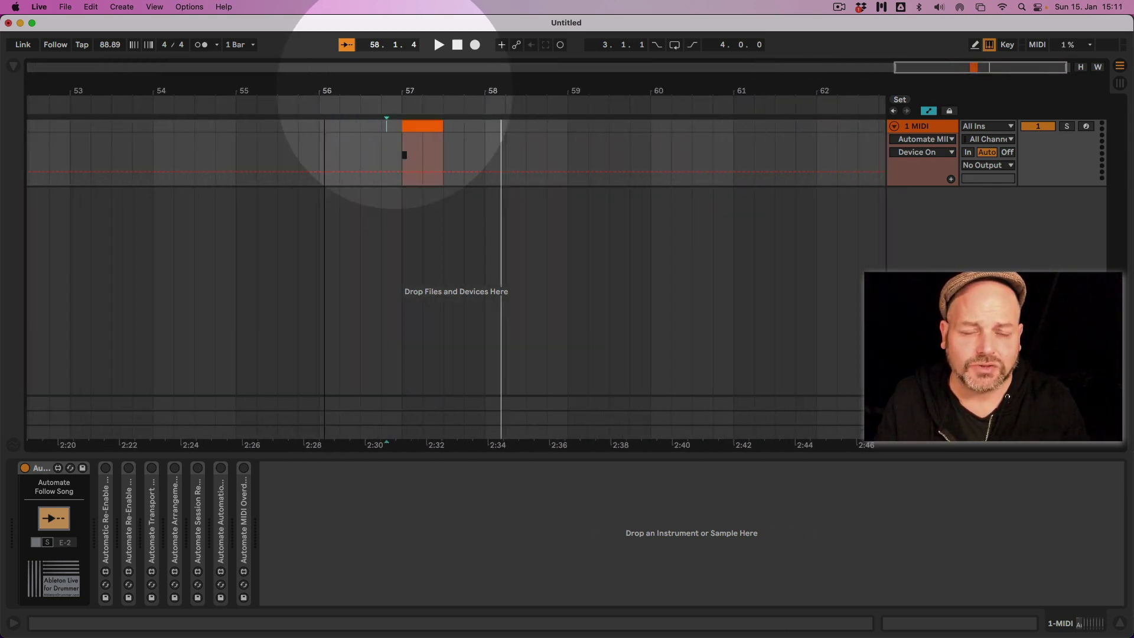
{"action": "left_click", "coordinate": [430, 126]}
{"action": "left_click", "coordinate": [430, 126]}
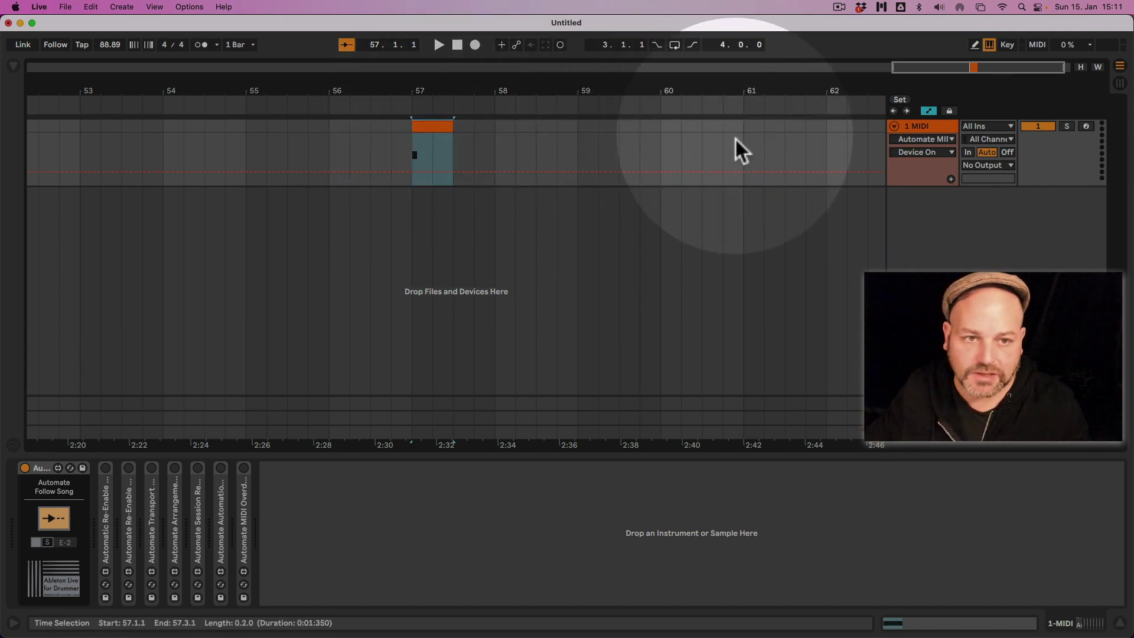
- Place a second short clip at bar 61 on track 1 and zoom out to show both clips
{"action": "left_click", "coordinate": [744, 134]}
{"action": "key", "text": "shift+Right"}
{"action": "key", "text": "shift+Right"}
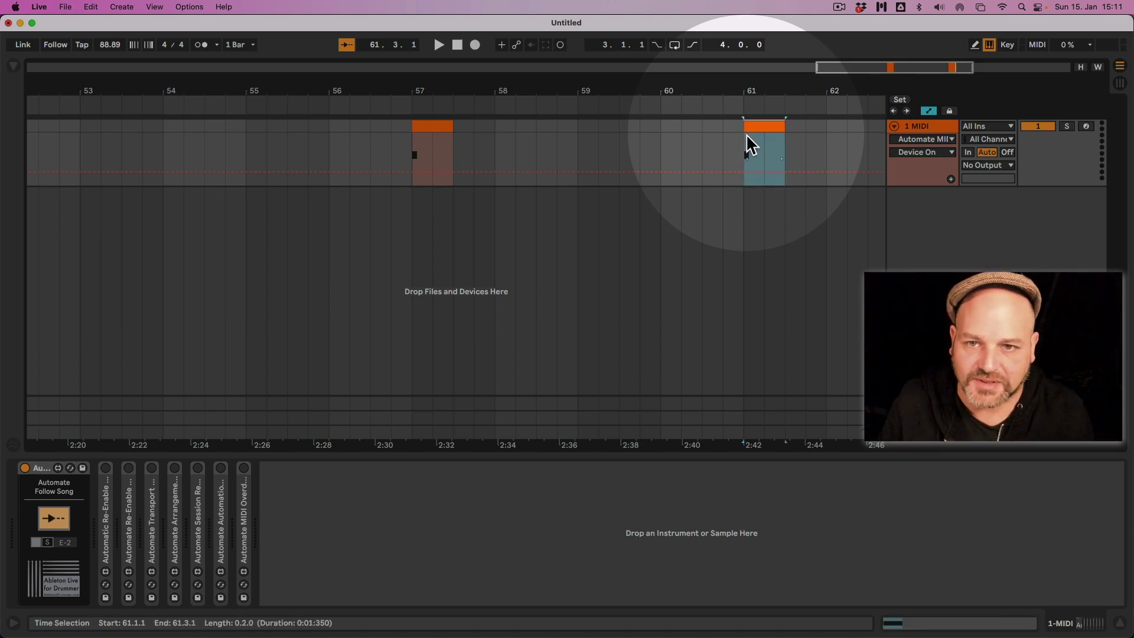
{"action": "left_click_drag", "start_coordinate": [499, 99], "coordinate": [646, 97]}
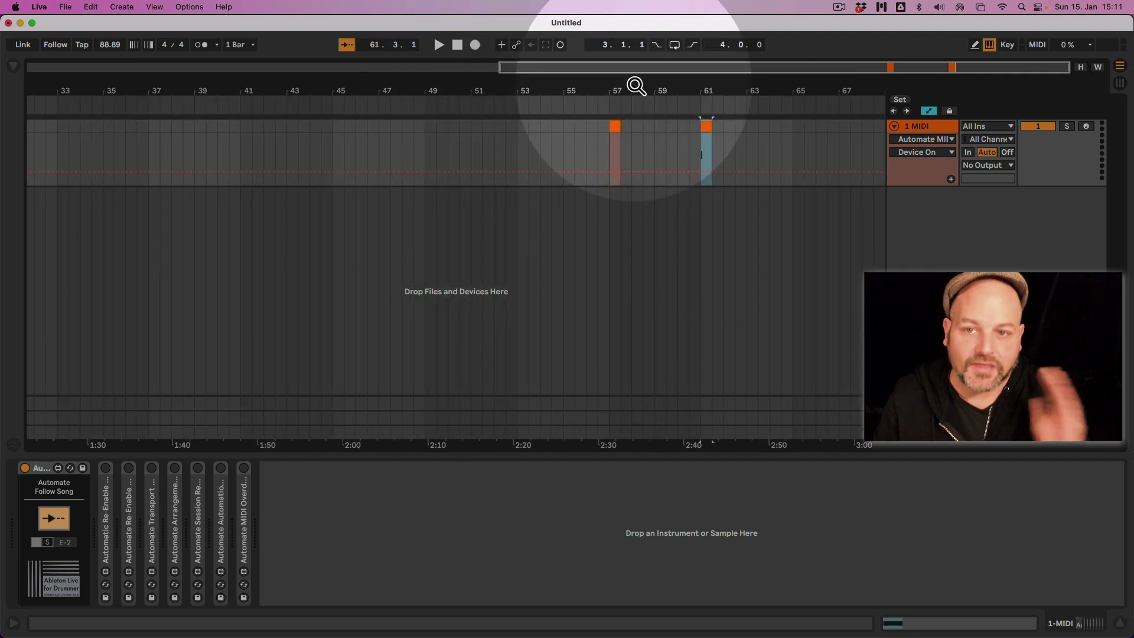
{"action": "left_click_drag", "start_coordinate": [636, 85], "coordinate": [678, 101]}
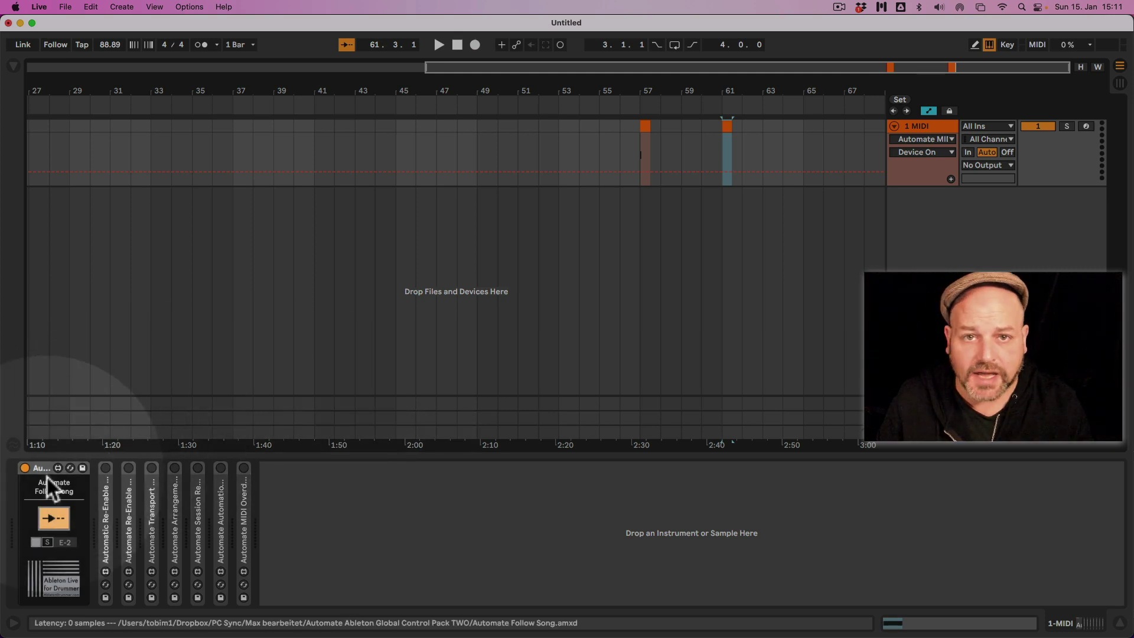
- Switch off Automate Follow Song, refold the devices, and insert a new MIDI track, 2 MIDI
{"action": "left_click", "coordinate": [25, 469]}
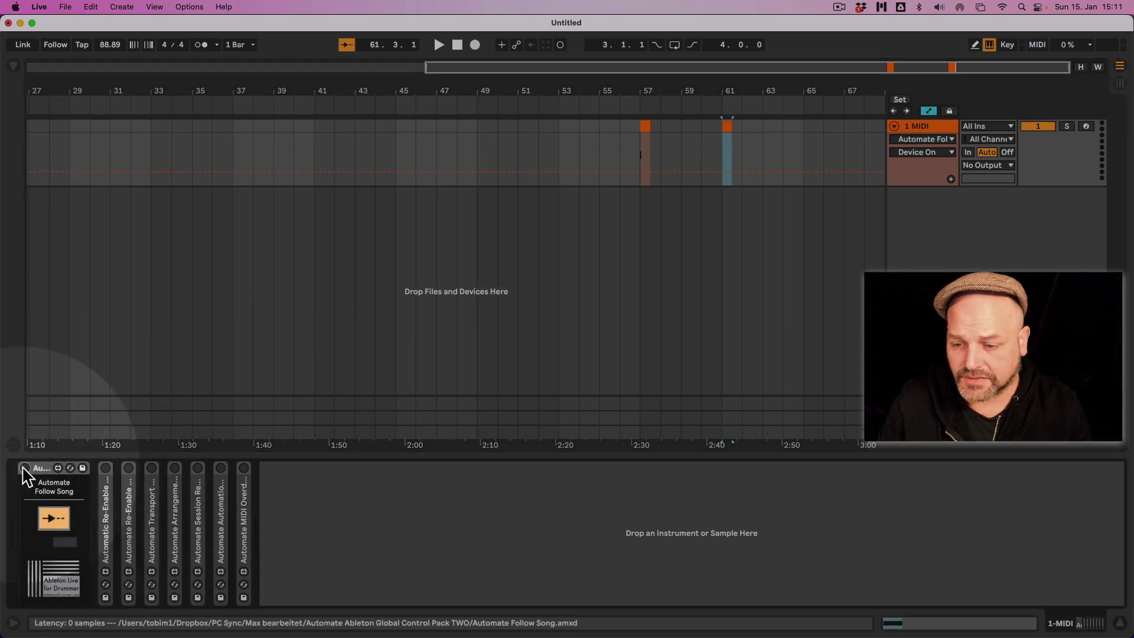
{"action": "double_click", "coordinate": [105, 510]}
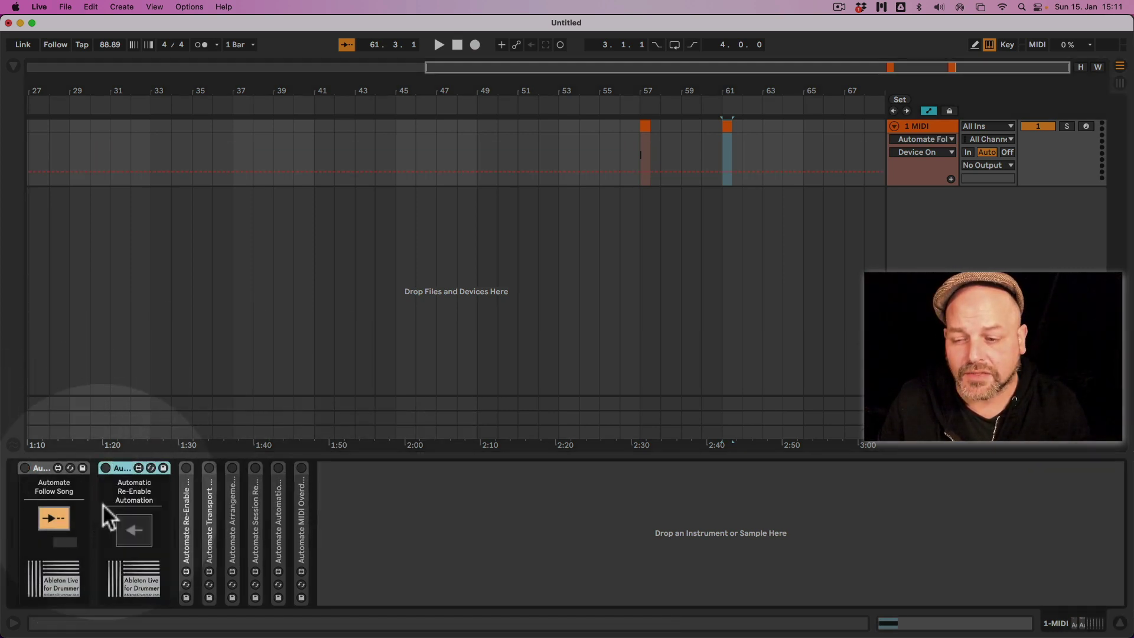
{"action": "double_click", "coordinate": [183, 516]}
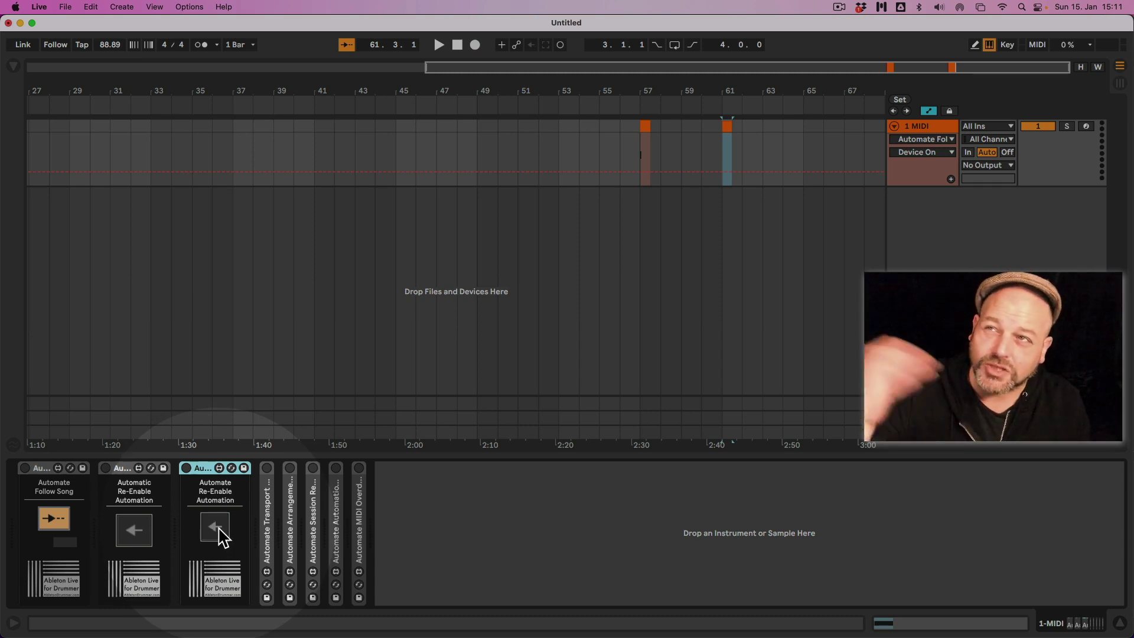
{"action": "double_click", "coordinate": [121, 467]}
{"action": "double_click", "coordinate": [45, 467]}
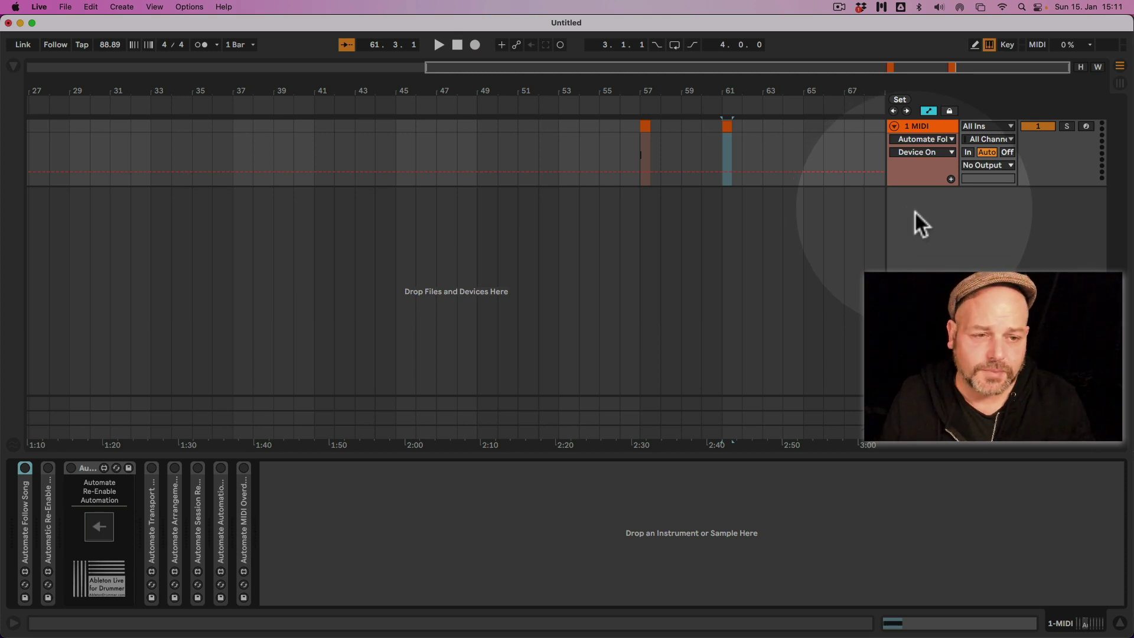
{"action": "right_click", "coordinate": [915, 212]}
{"action": "left_click", "coordinate": [941, 228]}
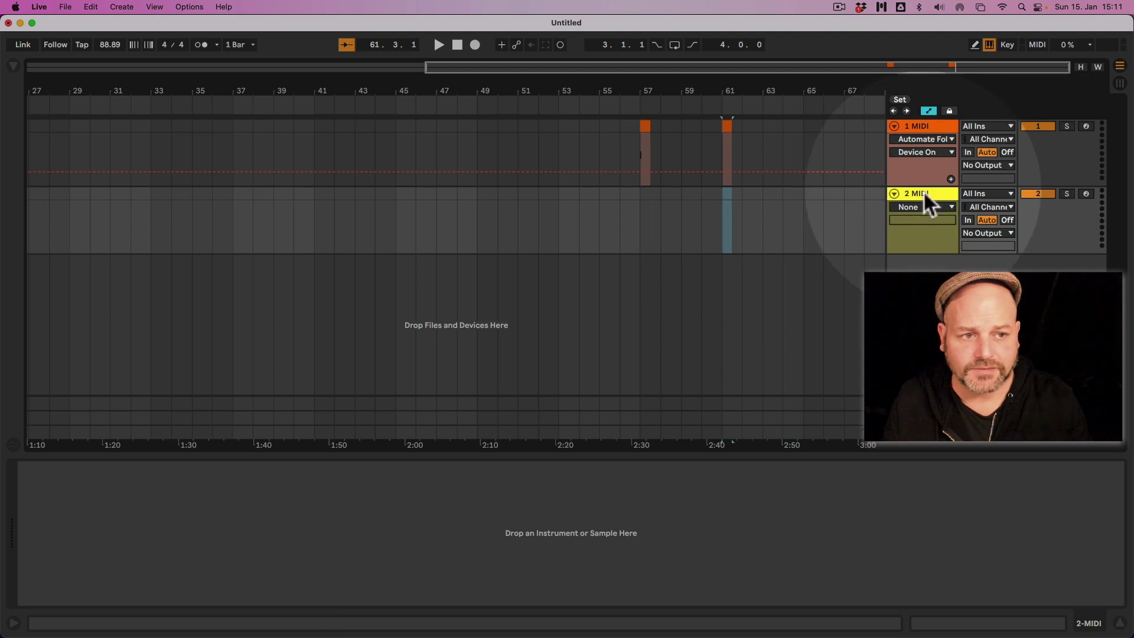
- Automate track 2's Speaker On to rise to On before bar 58, and play from bar 55
{"action": "left_click", "coordinate": [1038, 194]}
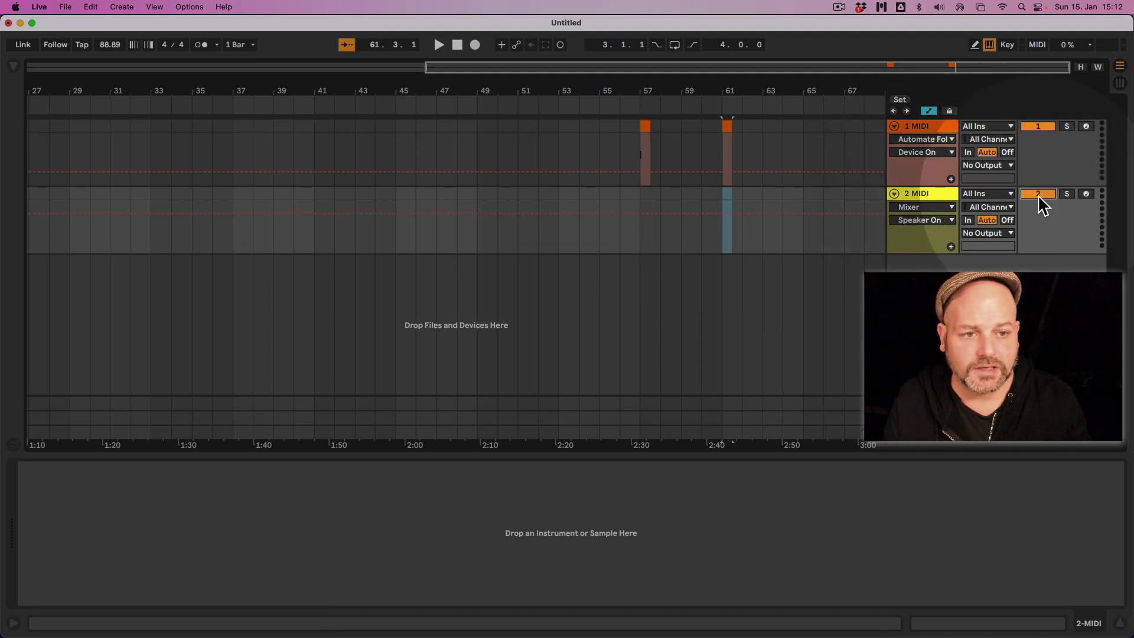
{"action": "left_click_drag", "start_coordinate": [654, 241], "coordinate": [728, 242]}
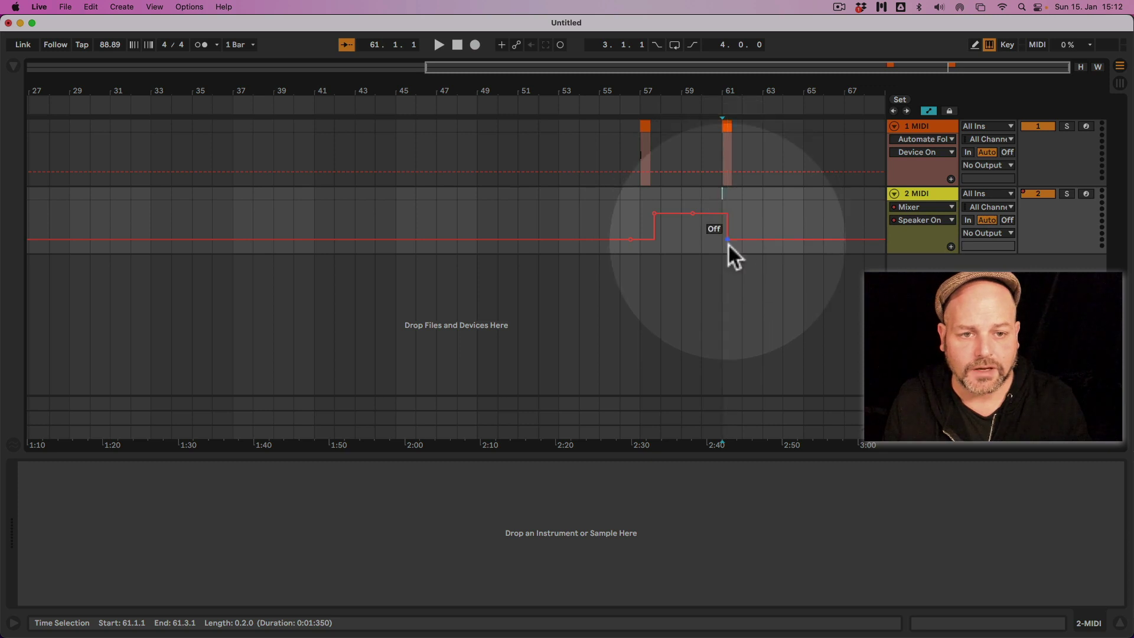
{"action": "left_click", "coordinate": [604, 221]}
{"action": "key", "text": "space"}
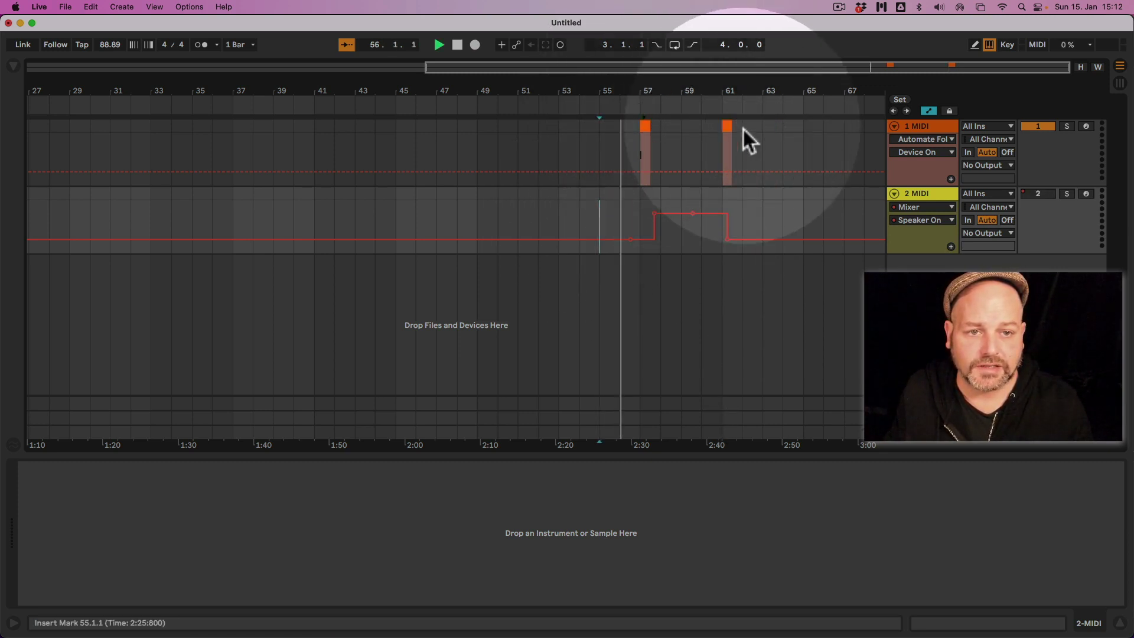
- Zoom to bars 54–68 and select the On section of track 2's automation
{"action": "left_click_drag", "start_coordinate": [742, 139], "coordinate": [608, 152]}
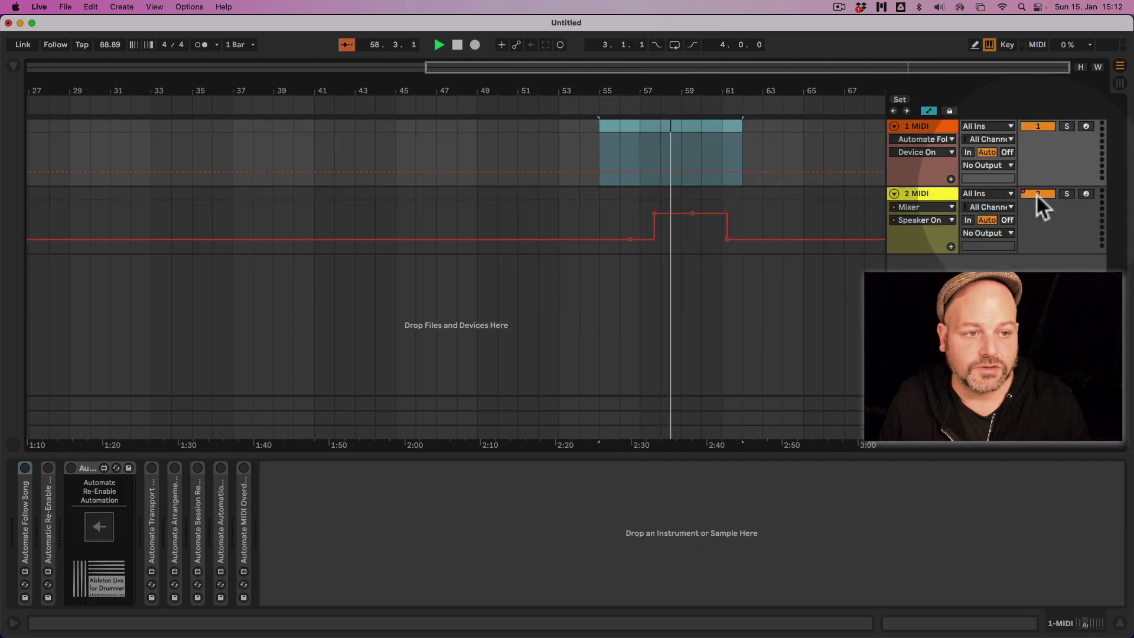
{"action": "left_click_drag", "start_coordinate": [745, 103], "coordinate": [735, 36]}
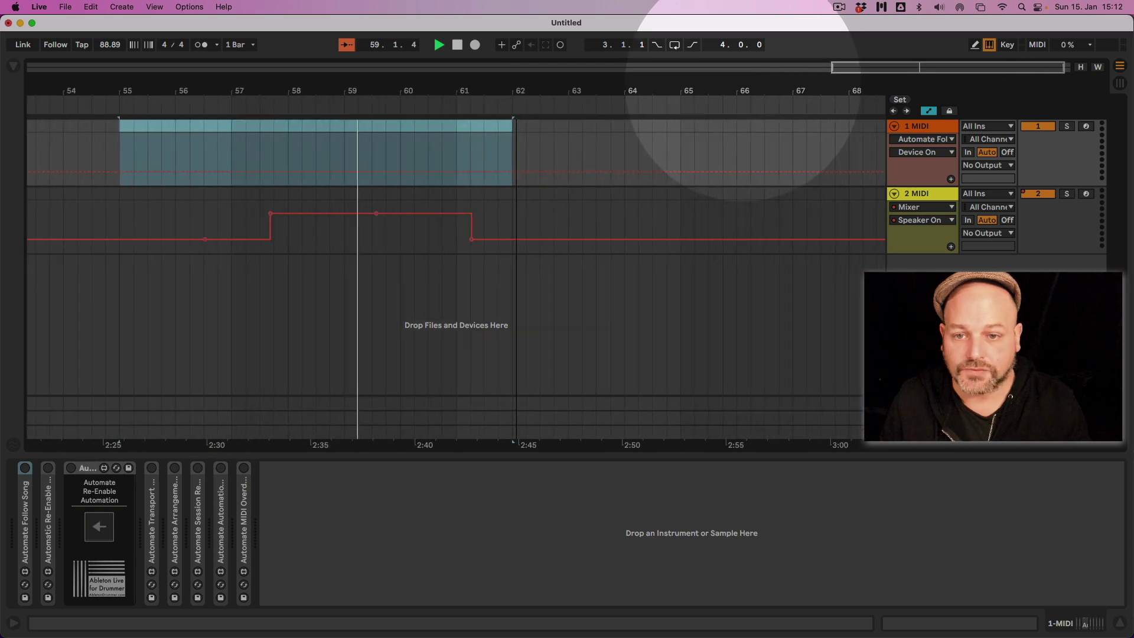
{"action": "left_click", "coordinate": [455, 227]}
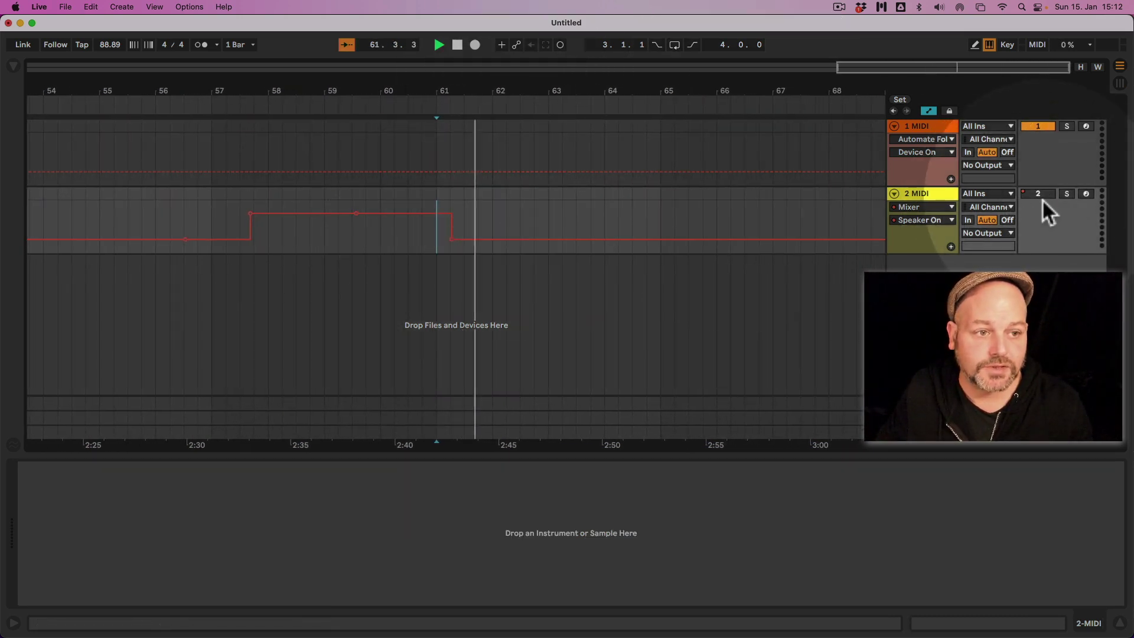
{"action": "left_click", "coordinate": [459, 212]}
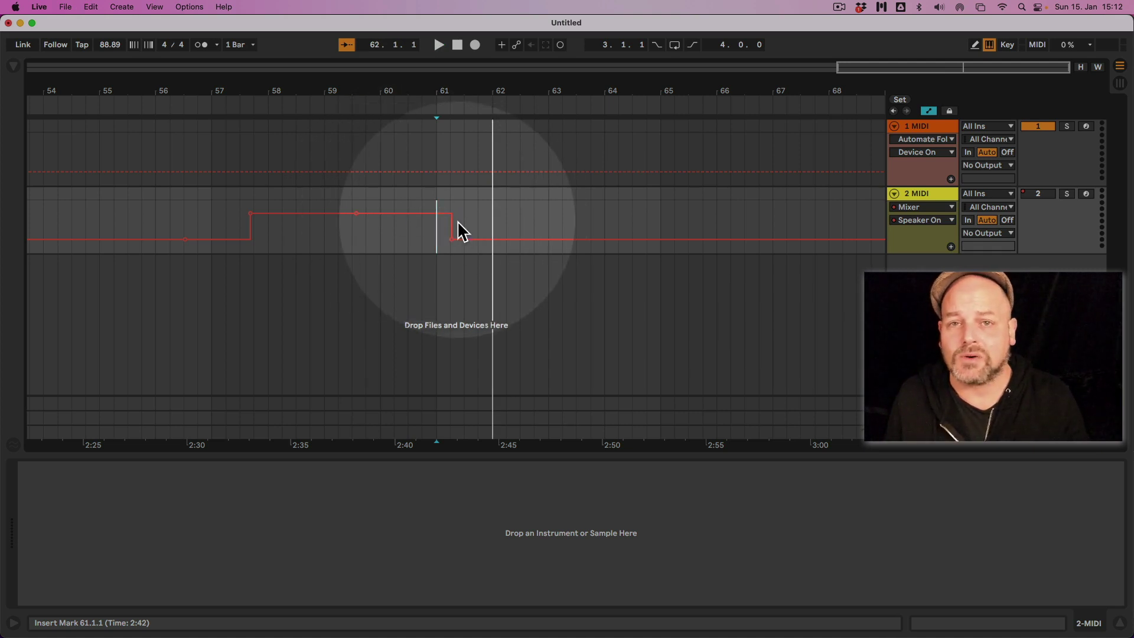
- Switch track 2 on manually, re-enable automation with Back to Arrangement, then override it again
{"action": "left_click", "coordinate": [1044, 195]}
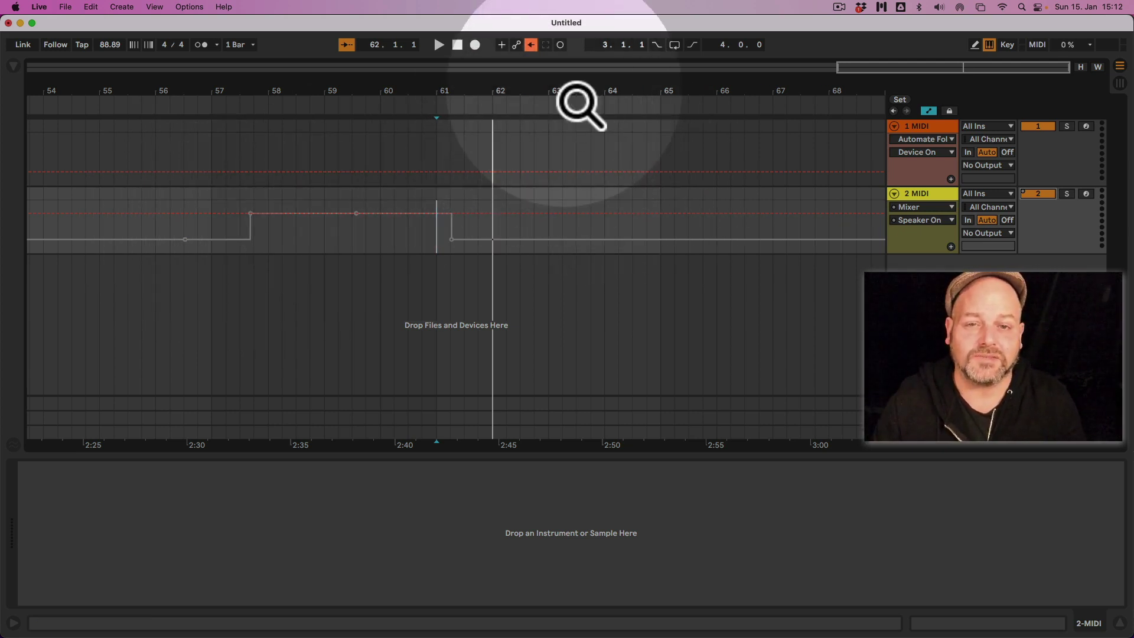
{"action": "left_click", "coordinate": [532, 45]}
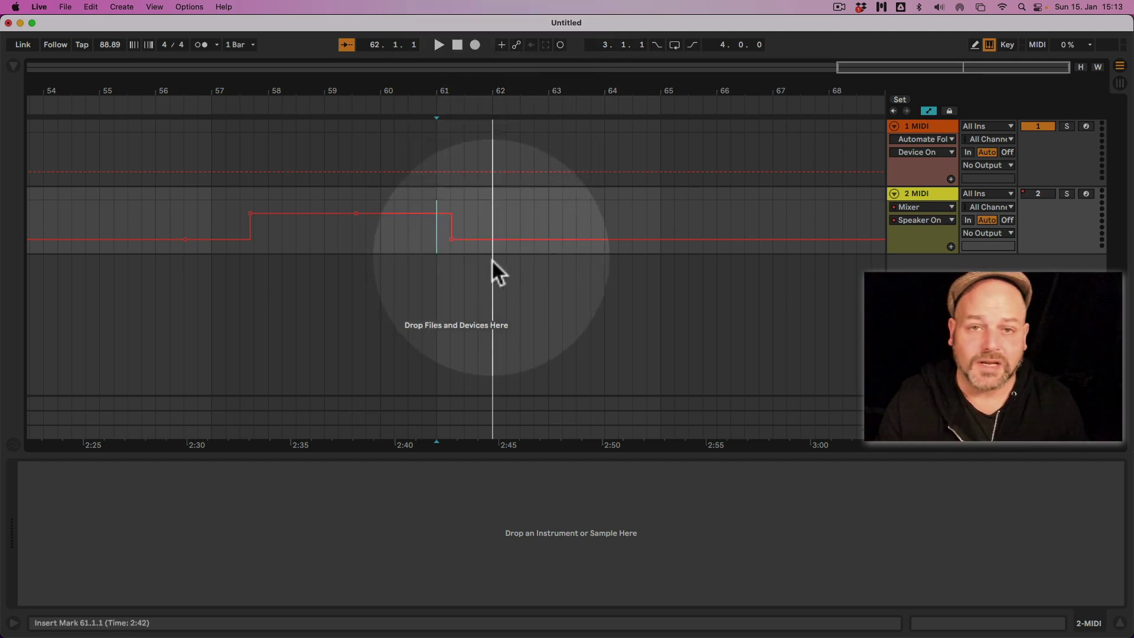
{"action": "left_click", "coordinate": [1043, 194]}
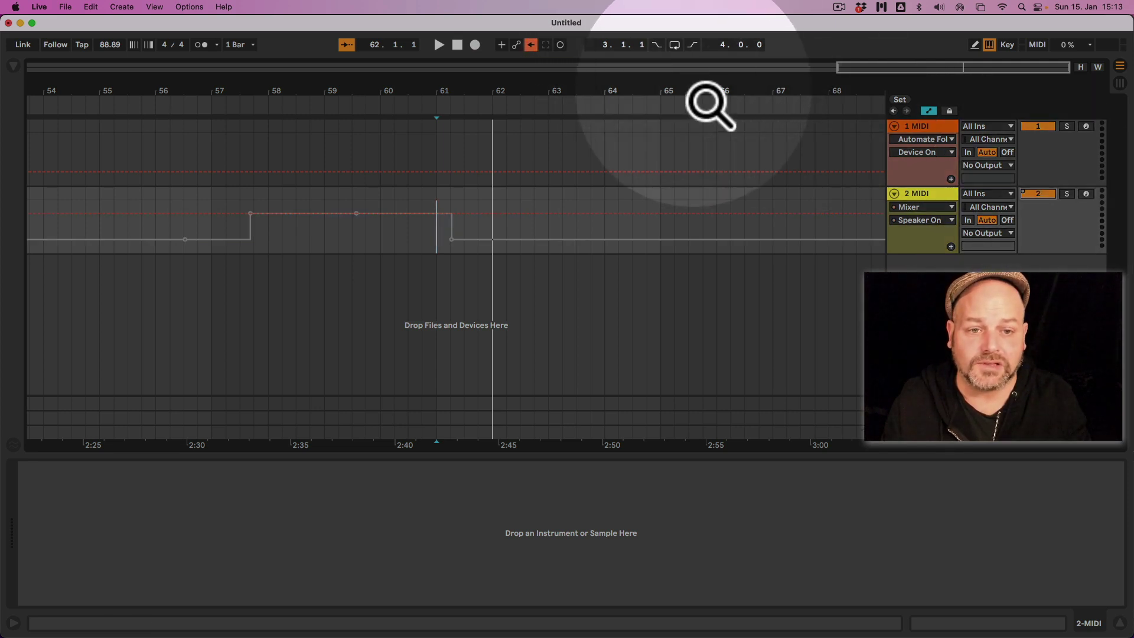
- Add an On pulse near bar 21 to track 2's automation and re-enable it via Back to Arrangement
{"action": "left_click_drag", "start_coordinate": [709, 93], "coordinate": [862, 18]}
{"action": "left_click", "coordinate": [267, 239]}
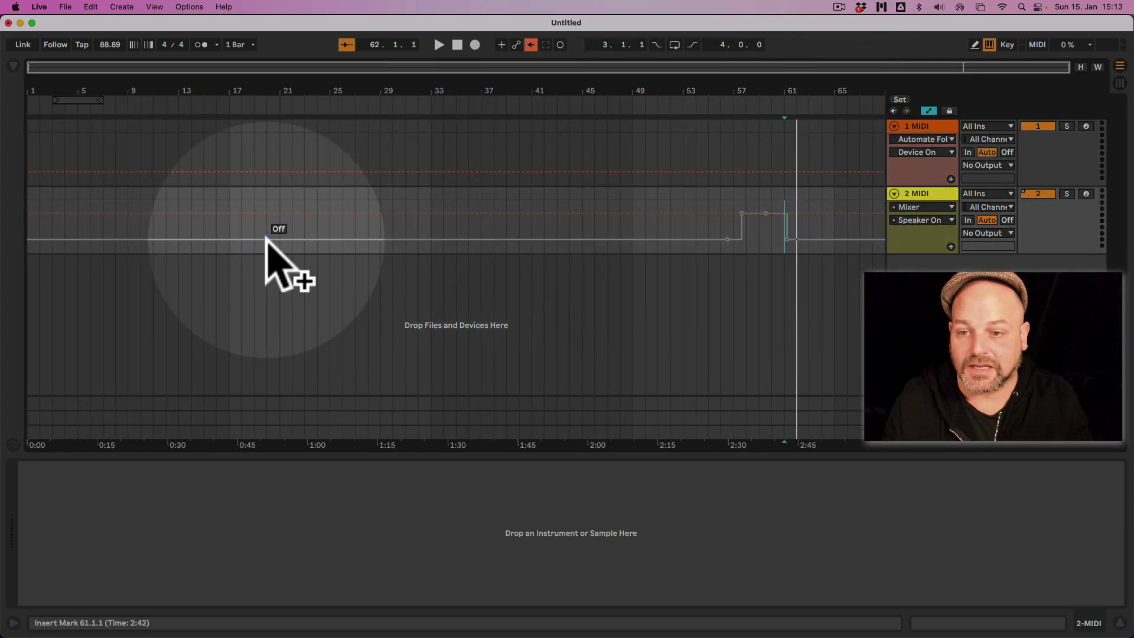
{"action": "mouse_move", "coordinate": [287, 239]}
{"action": "left_mouse_down"}
{"action": "mouse_move", "coordinate": [303, 213]}
{"action": "mouse_move", "coordinate": [304, 238]}
{"action": "left_mouse_up"}
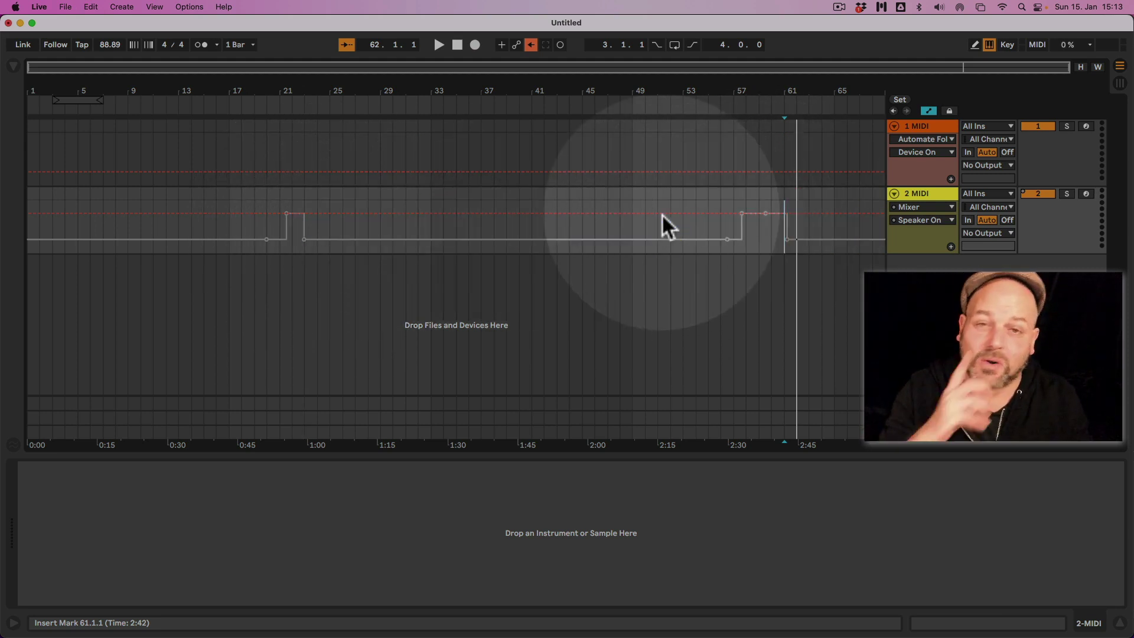
{"action": "left_click_drag", "start_coordinate": [136, 238], "coordinate": [911, 236]}
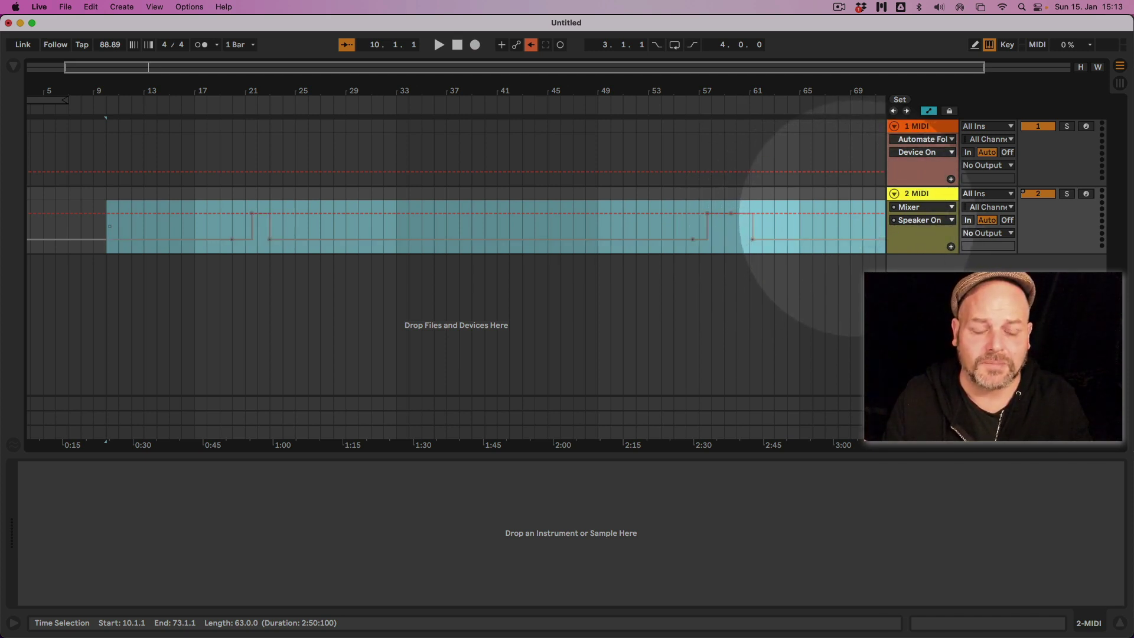
{"action": "left_click", "coordinate": [531, 45]}
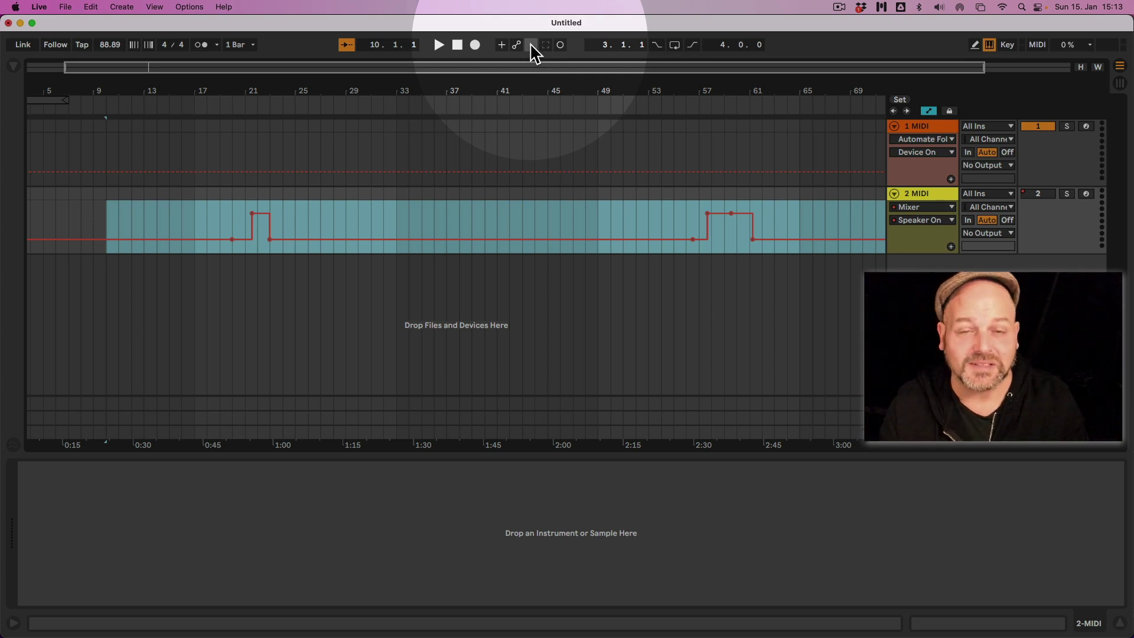
{"action": "left_click", "coordinate": [916, 126]}
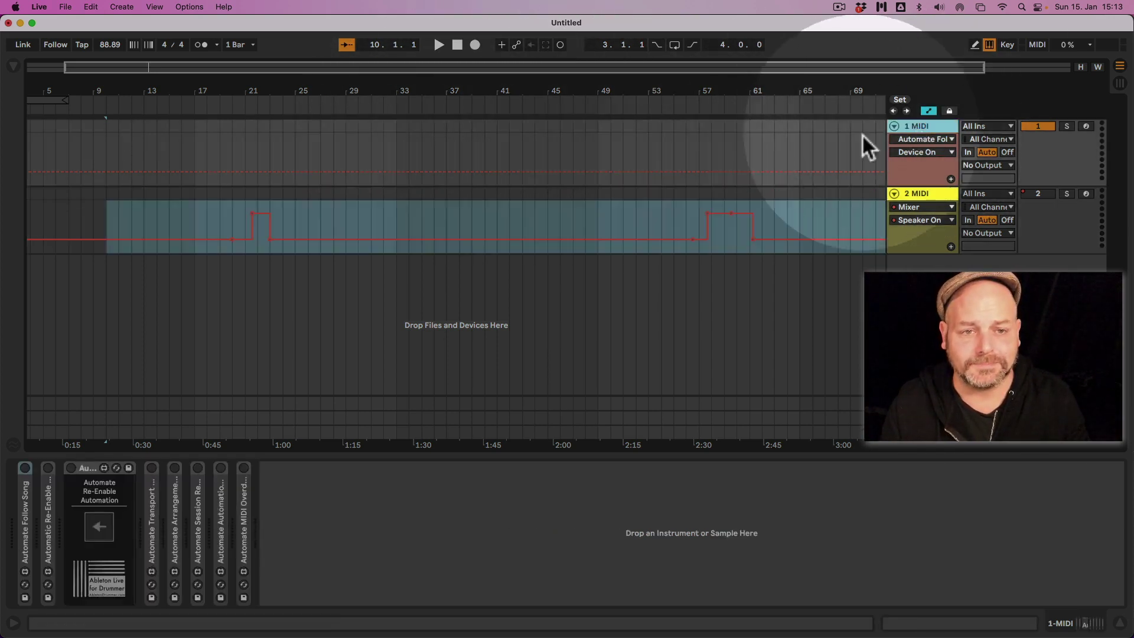
- Switch on Automate Re-Enable Automation, enable its C1 MIDI trigger, and mark one bar at bar 23
{"action": "left_click", "coordinate": [100, 529]}
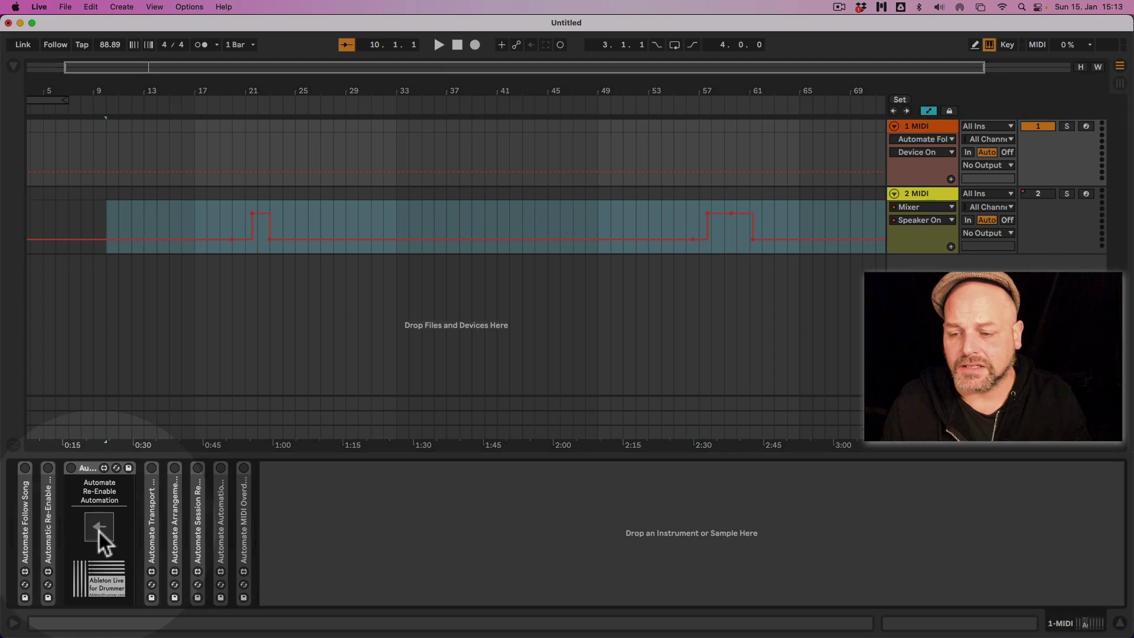
{"action": "left_click", "coordinate": [70, 468]}
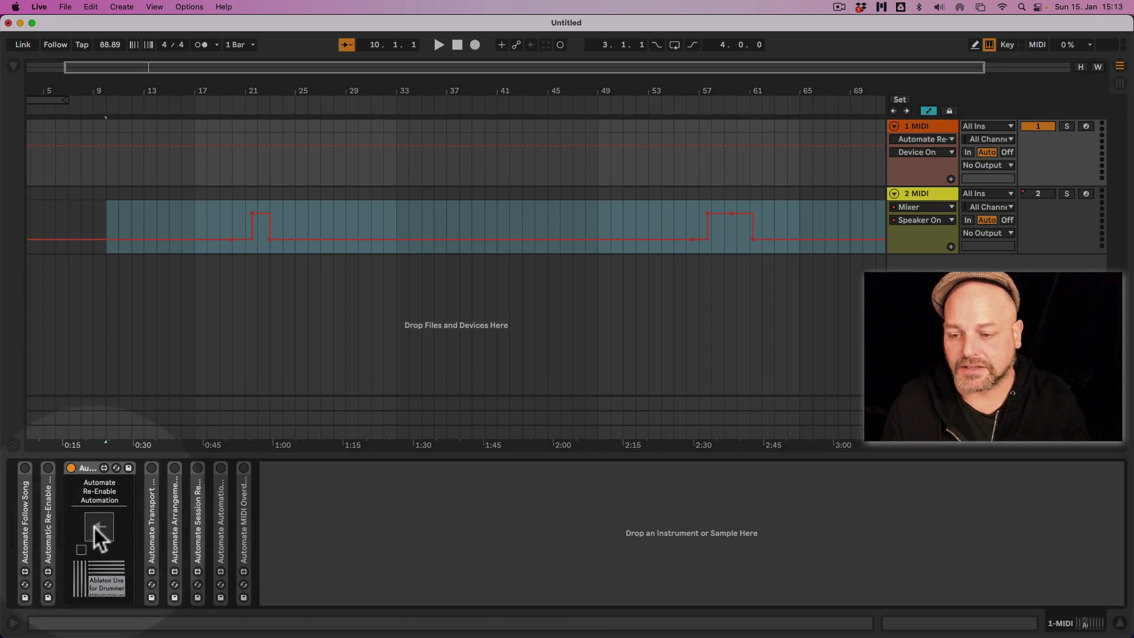
{"action": "left_click", "coordinate": [81, 550]}
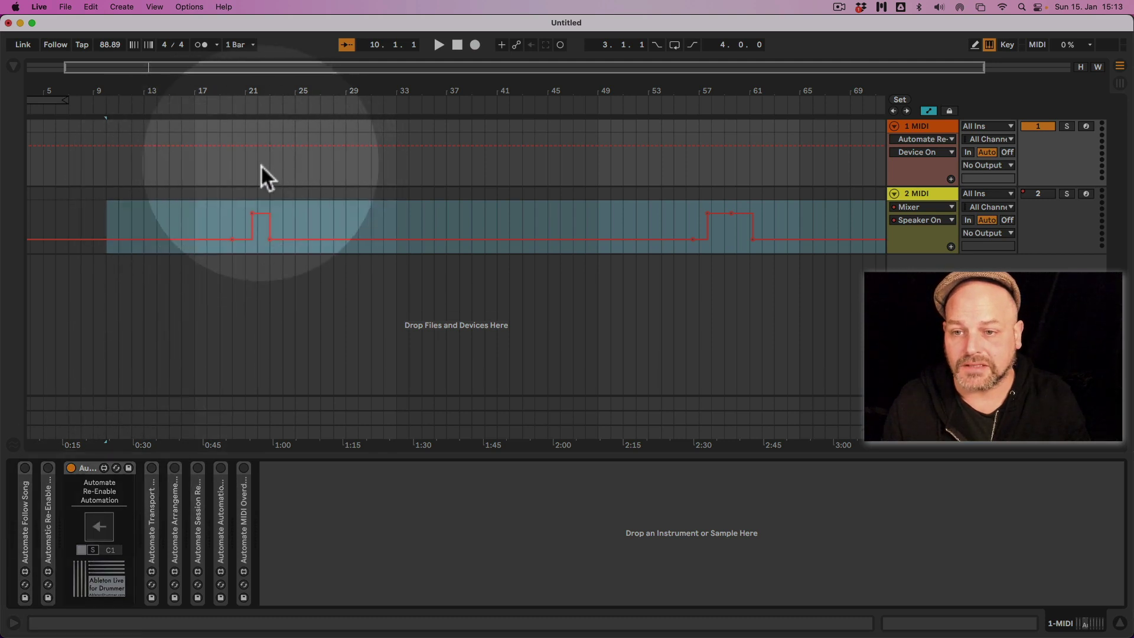
{"action": "mouse_move", "coordinate": [269, 161]}
{"action": "left_mouse_down"}
{"action": "mouse_move", "coordinate": [295, 161]}
{"action": "mouse_move", "coordinate": [285, 161]}
{"action": "left_mouse_up"}
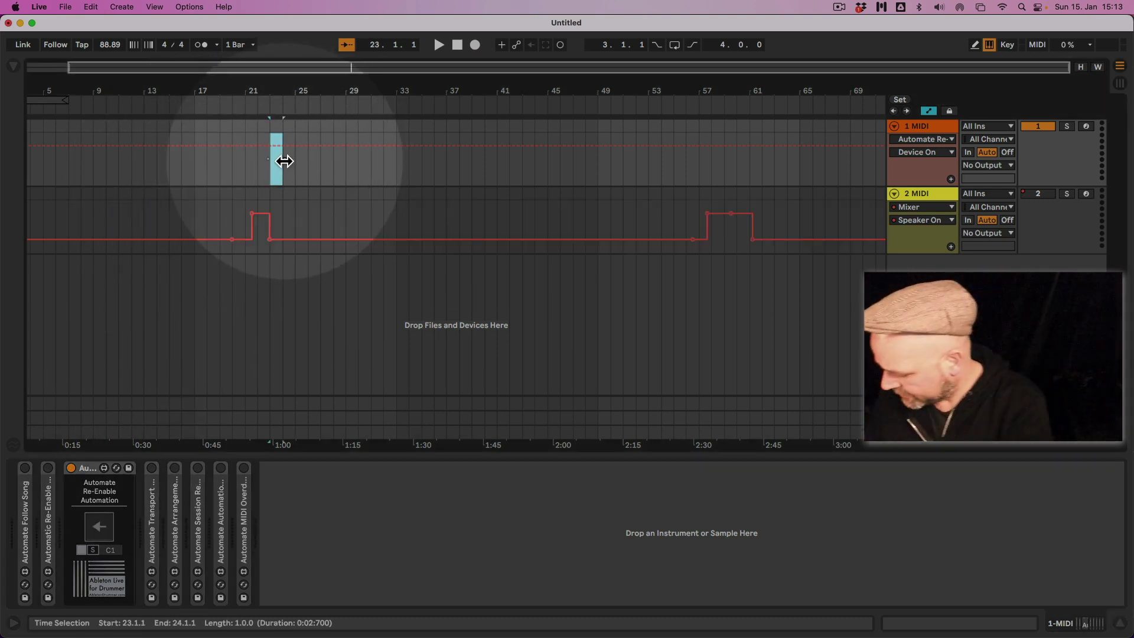
- Create a one-bar MIDI clip at bar 23 on track 1 holding a G3 note
{"action": "key", "text": "super+shift+m"}
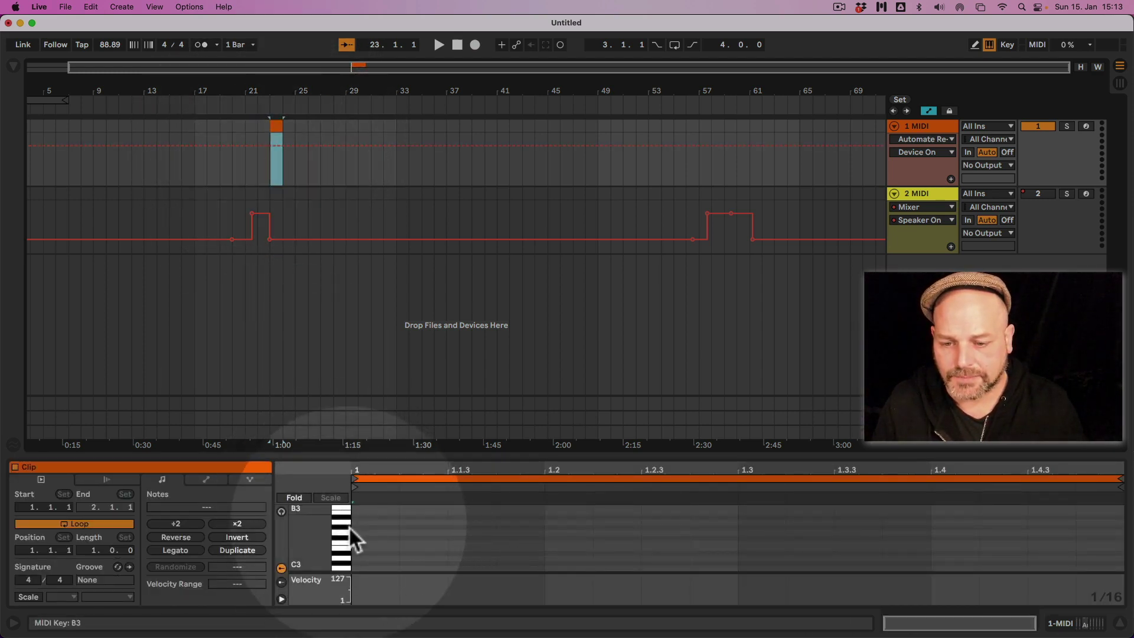
{"action": "left_click", "coordinate": [356, 534]}
{"action": "double_click", "coordinate": [356, 533]}
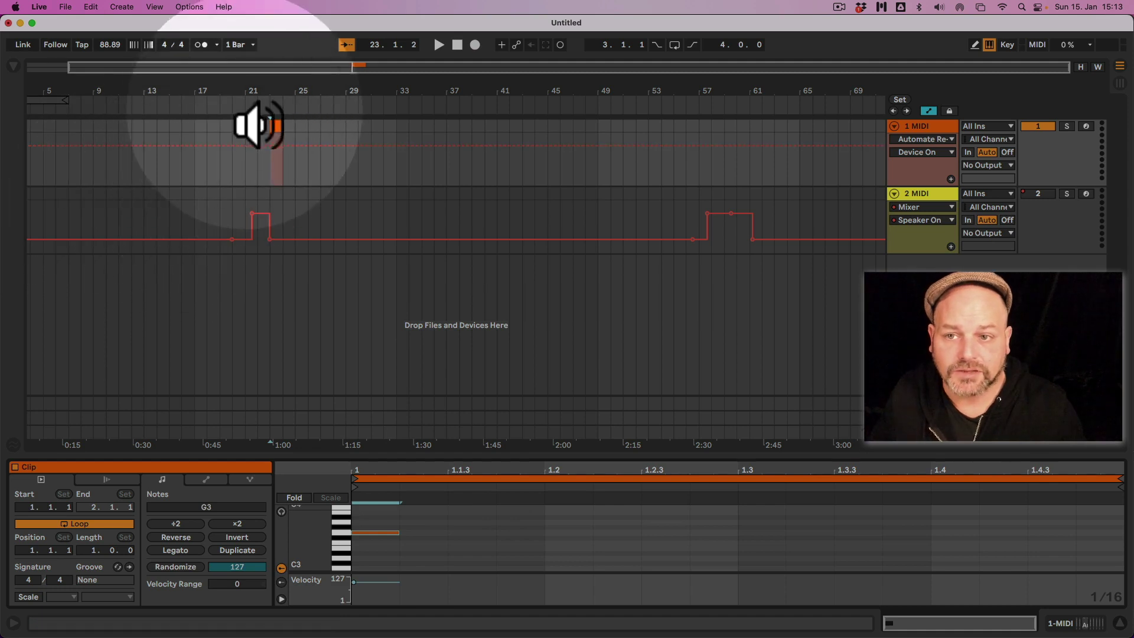
{"action": "left_click_drag", "start_coordinate": [293, 102], "coordinate": [359, 152]}
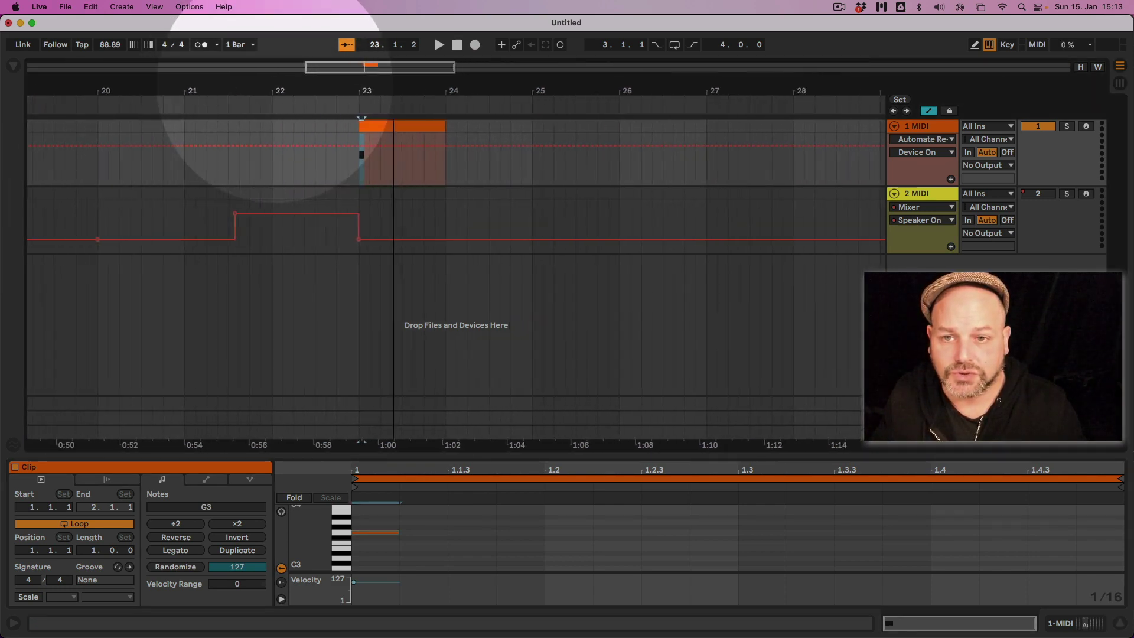
{"action": "left_click", "coordinate": [399, 125]}
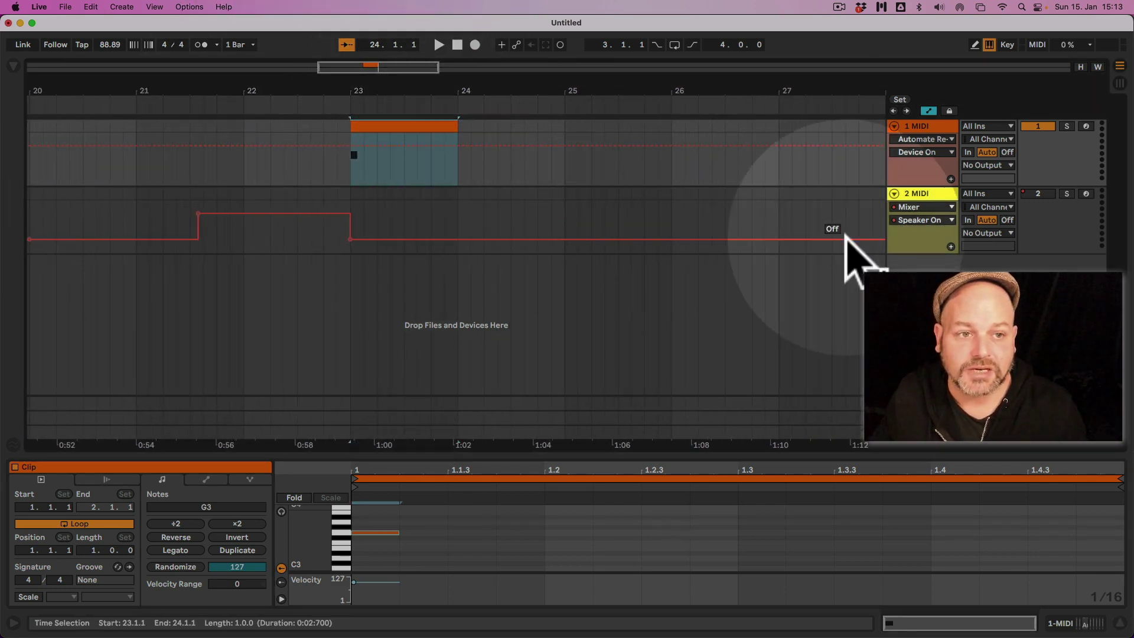
- Show track 1's devices with the Re-Enable trigger on G3 and play from just before bar 23
{"action": "left_click", "coordinate": [919, 130]}
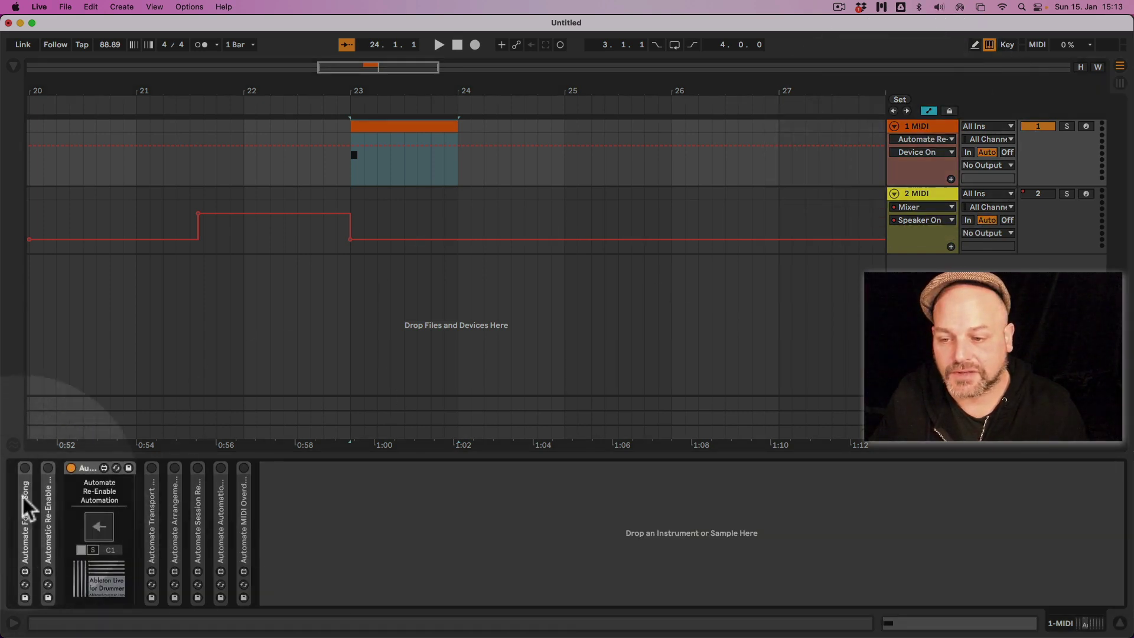
{"action": "left_click", "coordinate": [80, 551]}
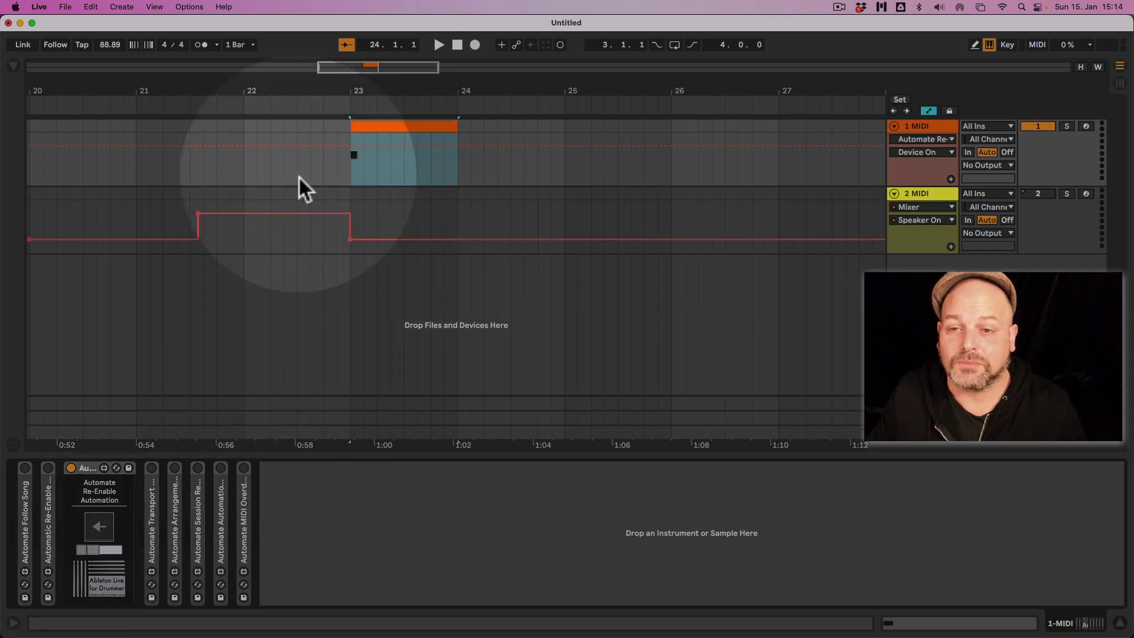
{"action": "left_click", "coordinate": [336, 165]}
{"action": "key", "text": "space"}
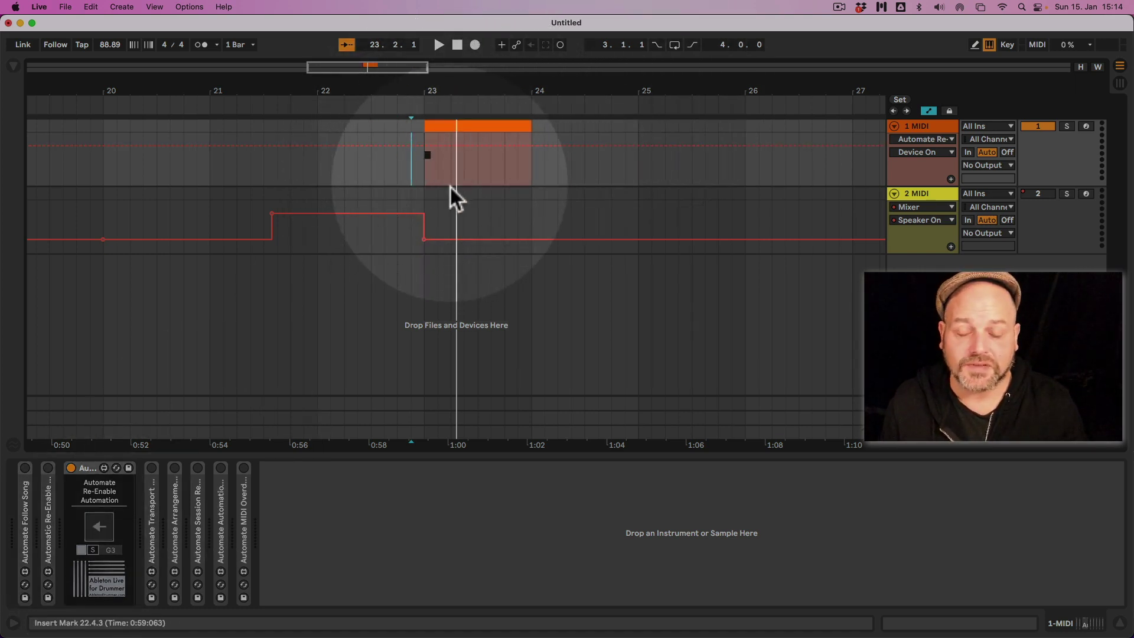
- Play from bar 21.2.1 and switch track 2 off mid-playback to override its automation
{"action": "left_click", "coordinate": [238, 167]}
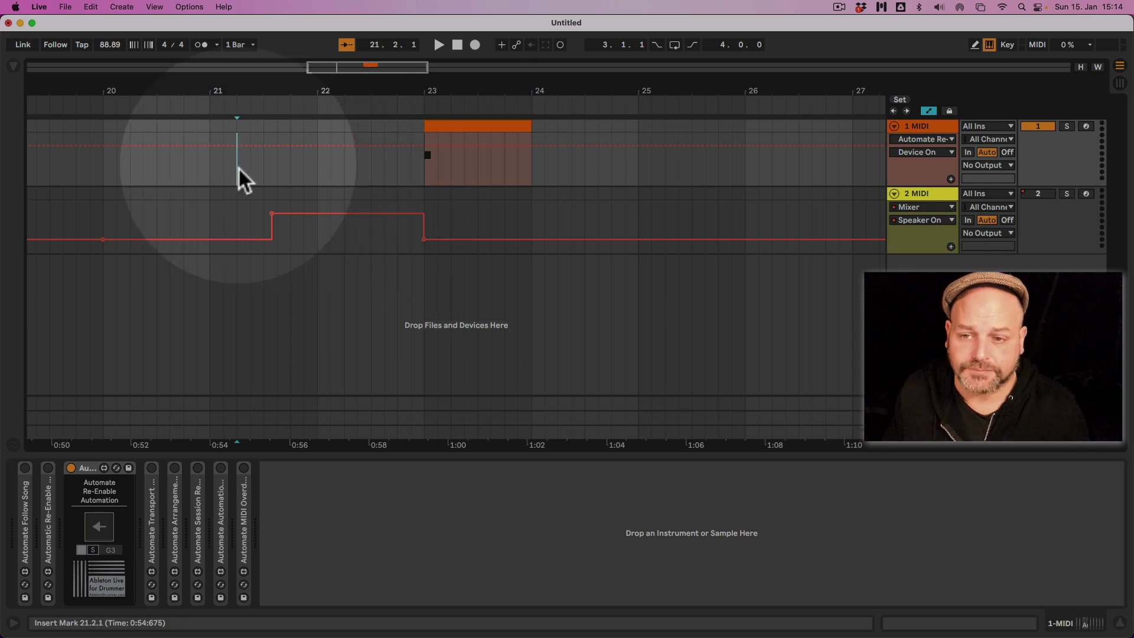
{"action": "key", "text": "space"}
{"action": "left_click", "coordinate": [1039, 193]}
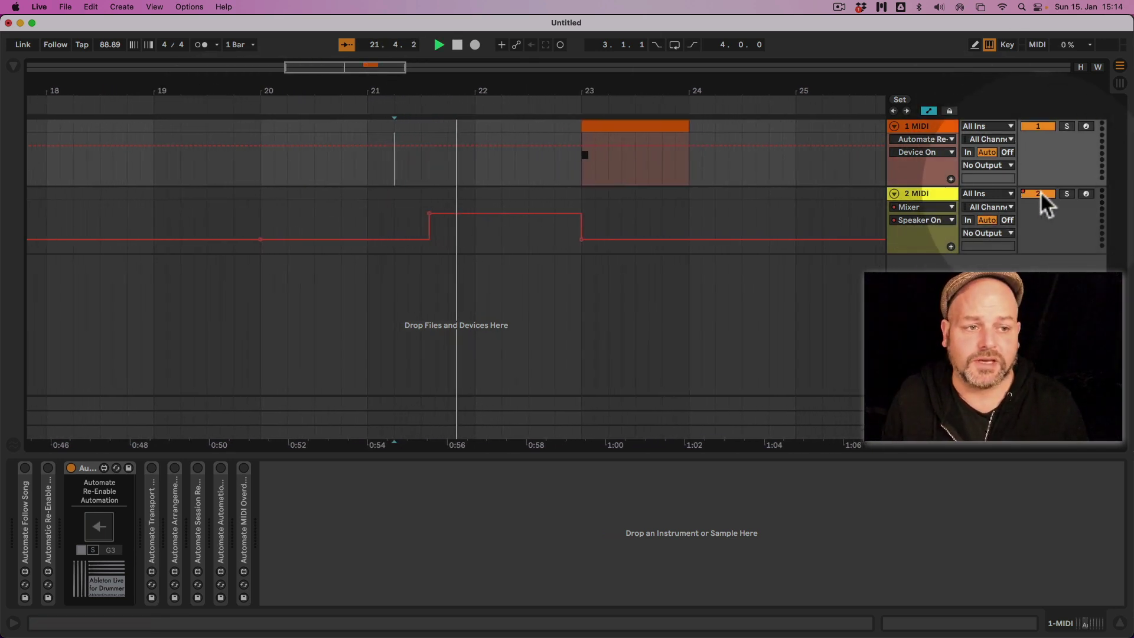
{"action": "left_click", "coordinate": [1038, 194]}
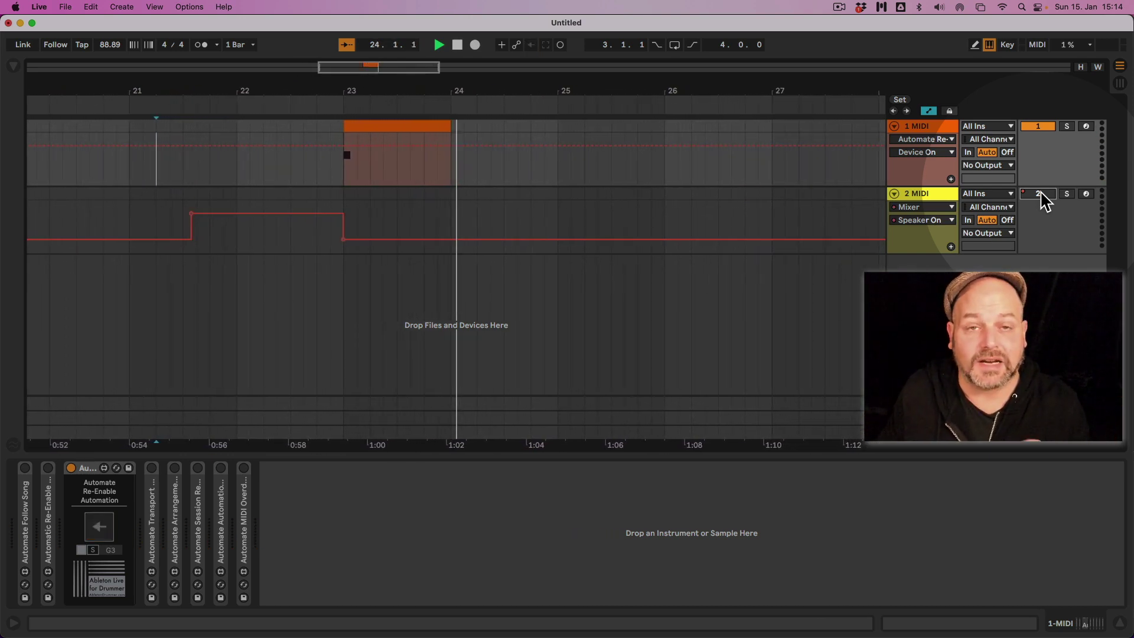
{"action": "key", "text": "space"}
- Replay from bar 21.2.1 and override track 2's activator automation again
{"action": "left_click_drag", "start_coordinate": [320, 165], "coordinate": [338, 166]}
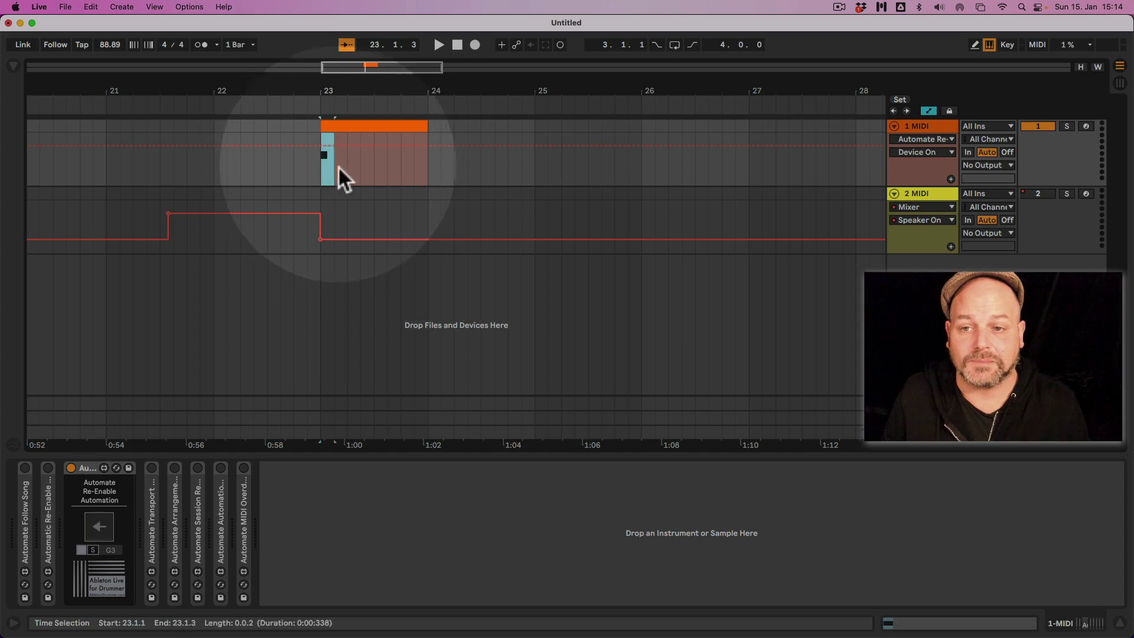
{"action": "left_click", "coordinate": [126, 176]}
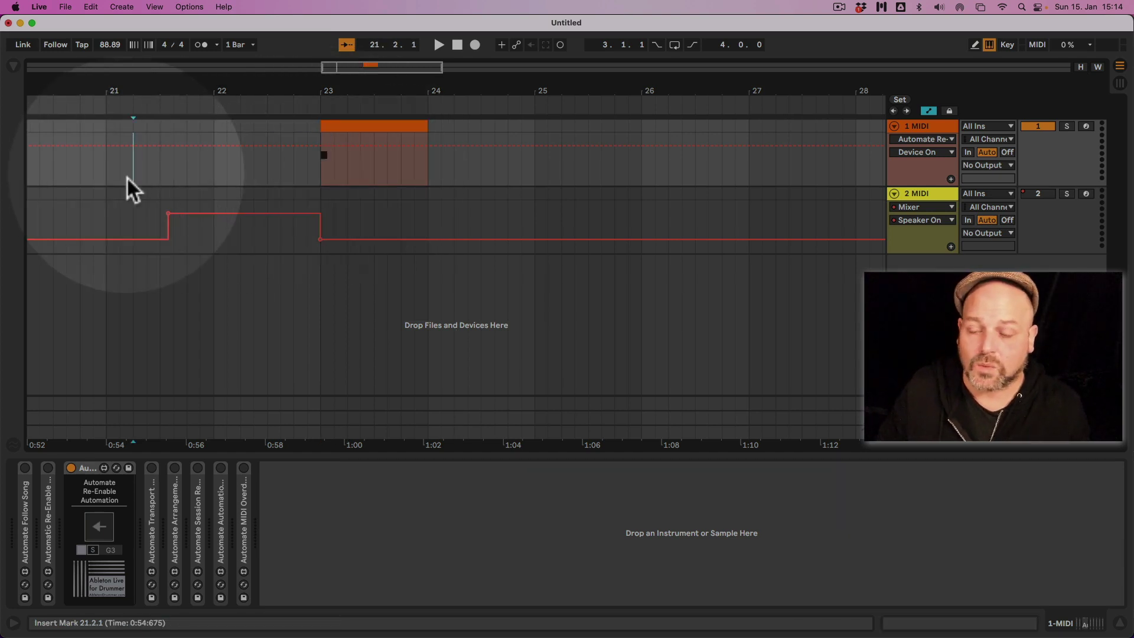
{"action": "key", "text": "space"}
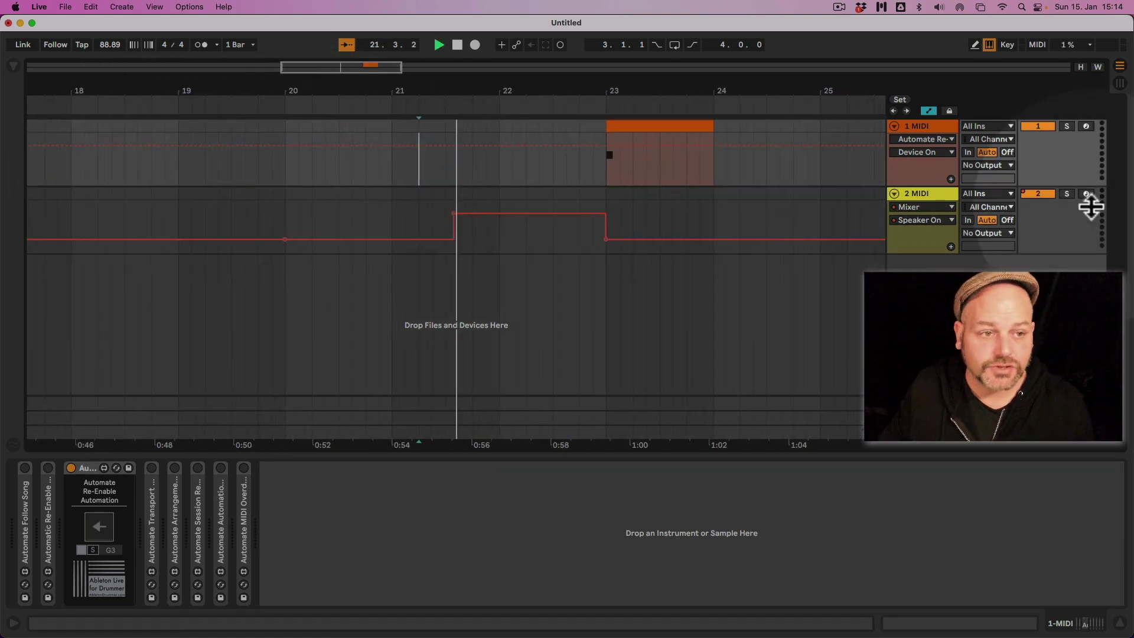
{"action": "left_click", "coordinate": [1041, 194]}
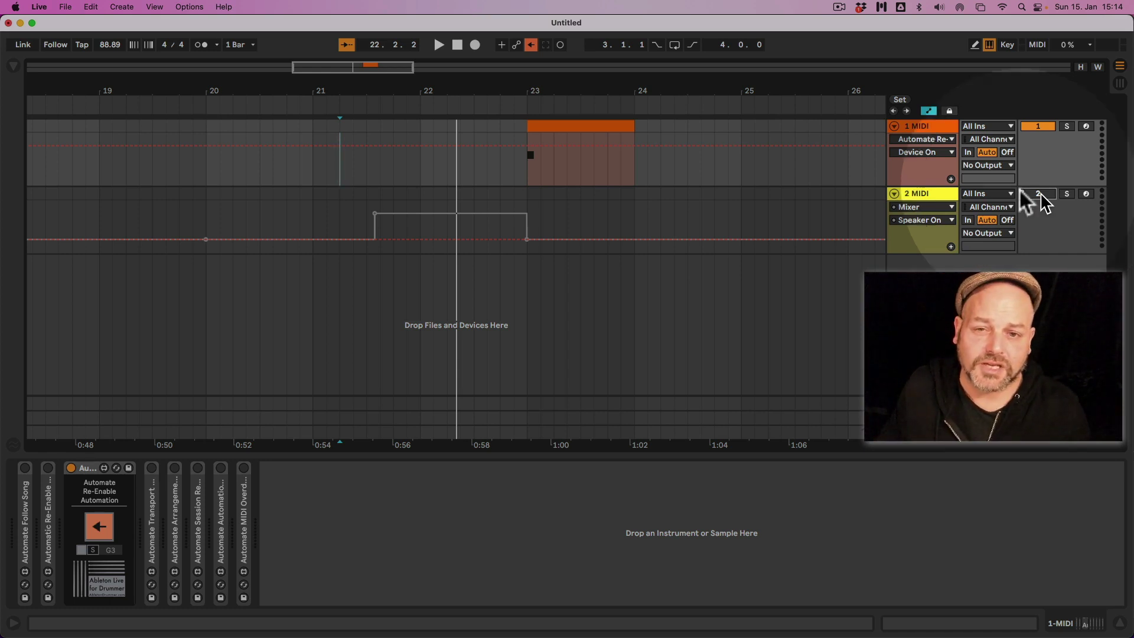
{"action": "key", "text": "space"}
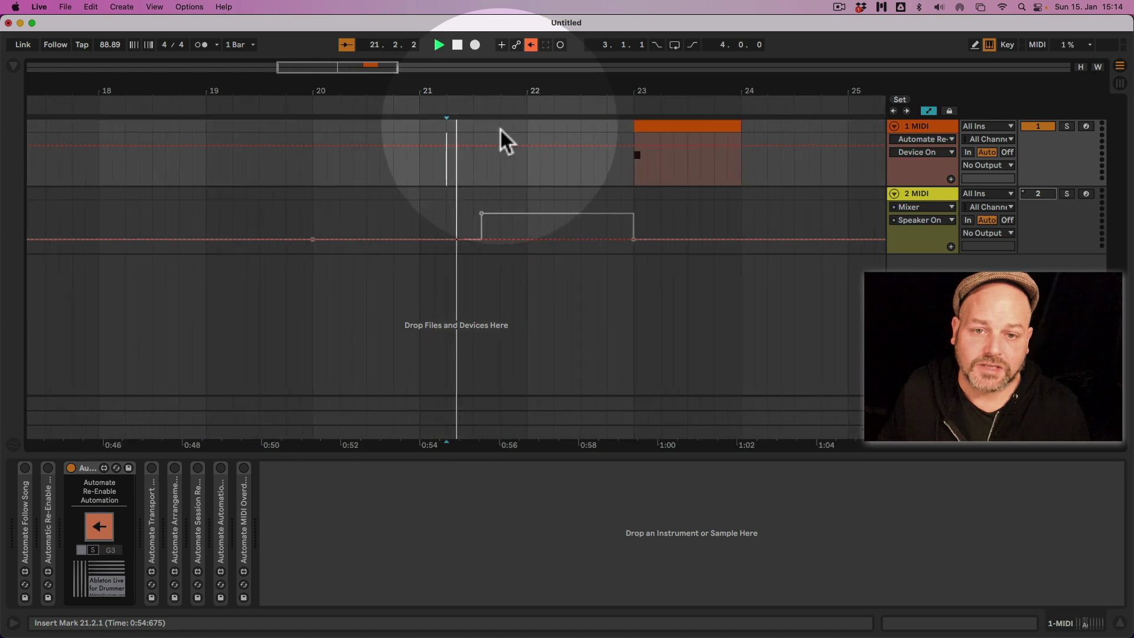
- Select the bar-23 clip, switch off and fold Automate Re-Enable Automation, and expand Transport Stop
{"action": "left_click", "coordinate": [604, 124]}
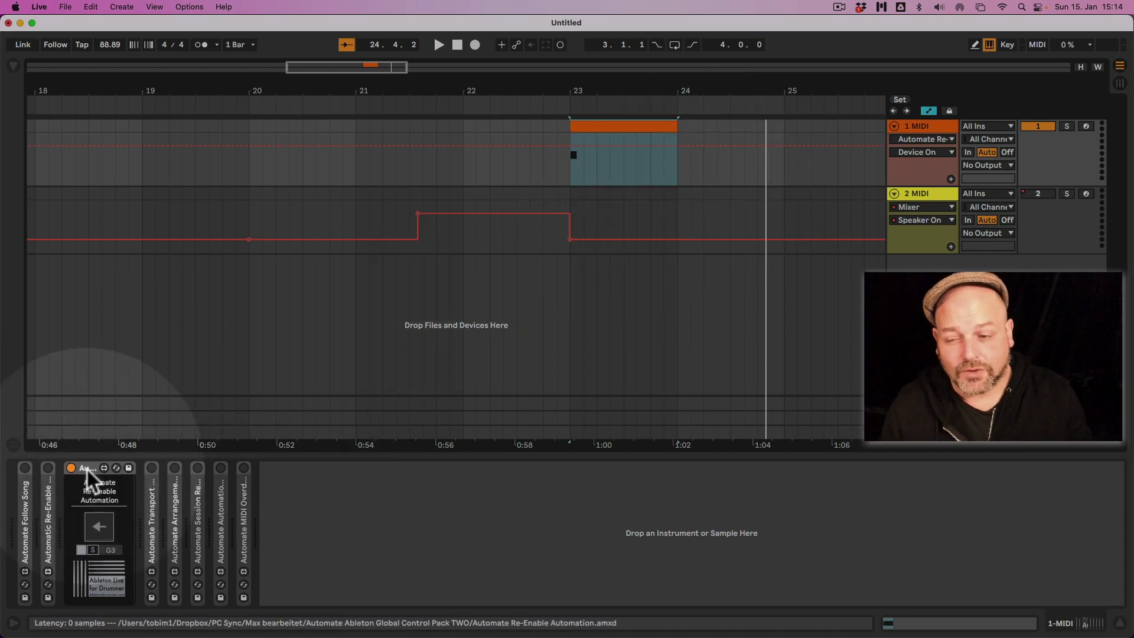
{"action": "left_click", "coordinate": [631, 125]}
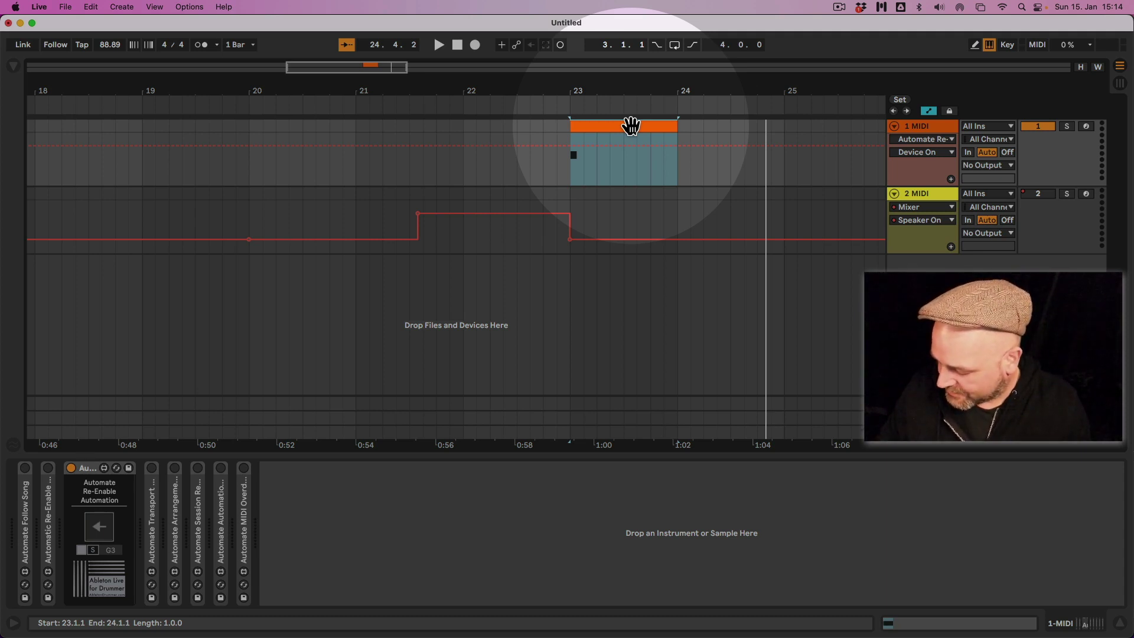
{"action": "left_click", "coordinate": [631, 126]}
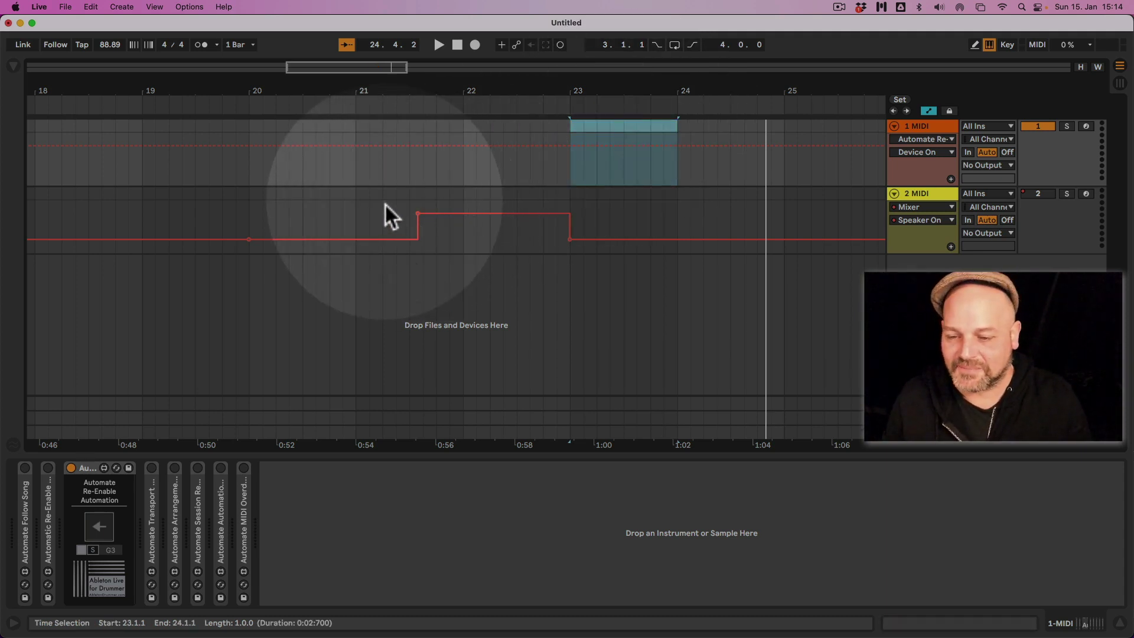
{"action": "left_click", "coordinate": [71, 466]}
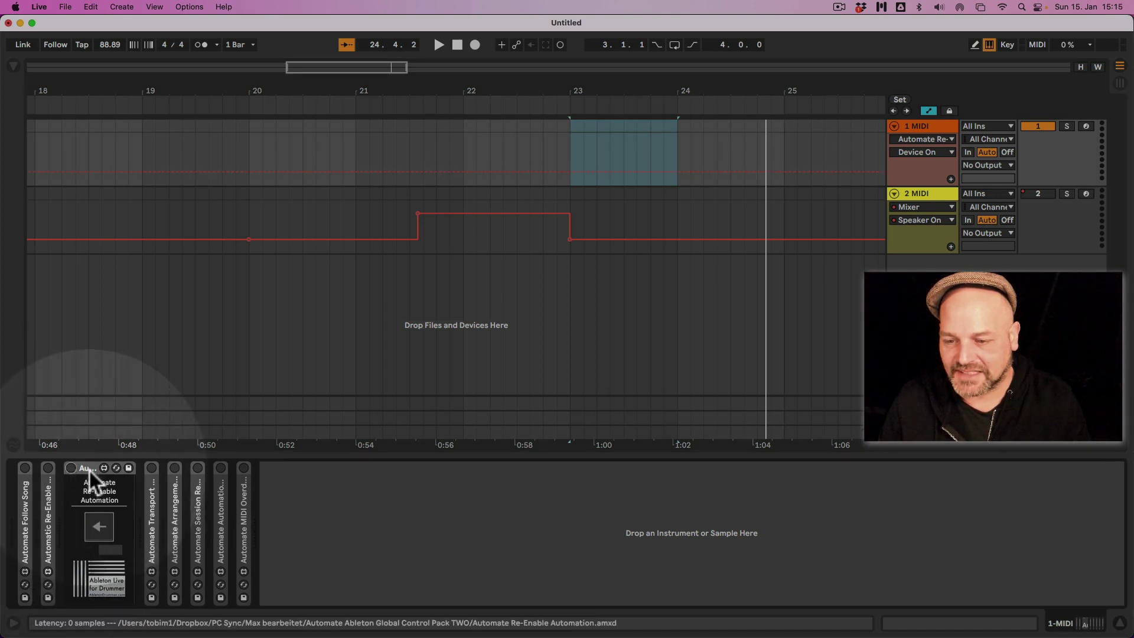
{"action": "double_click", "coordinate": [90, 471]}
{"action": "double_click", "coordinate": [98, 501]}
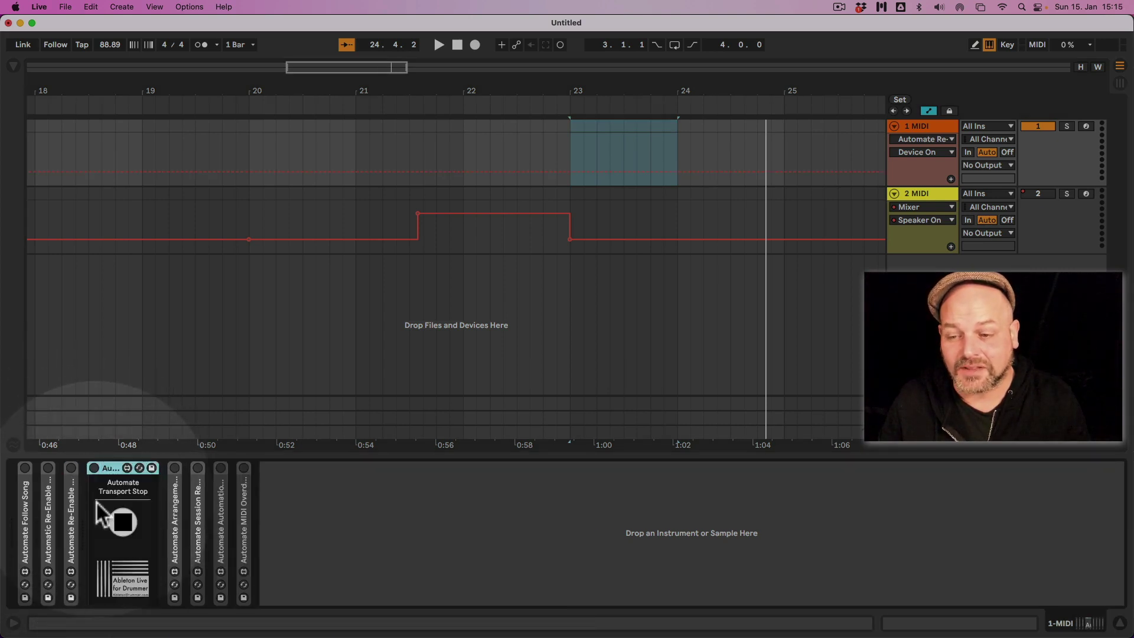
- Expand the Automatic Re-Enable Automation device on track 1 and switch it on
{"action": "double_click", "coordinate": [49, 501]}
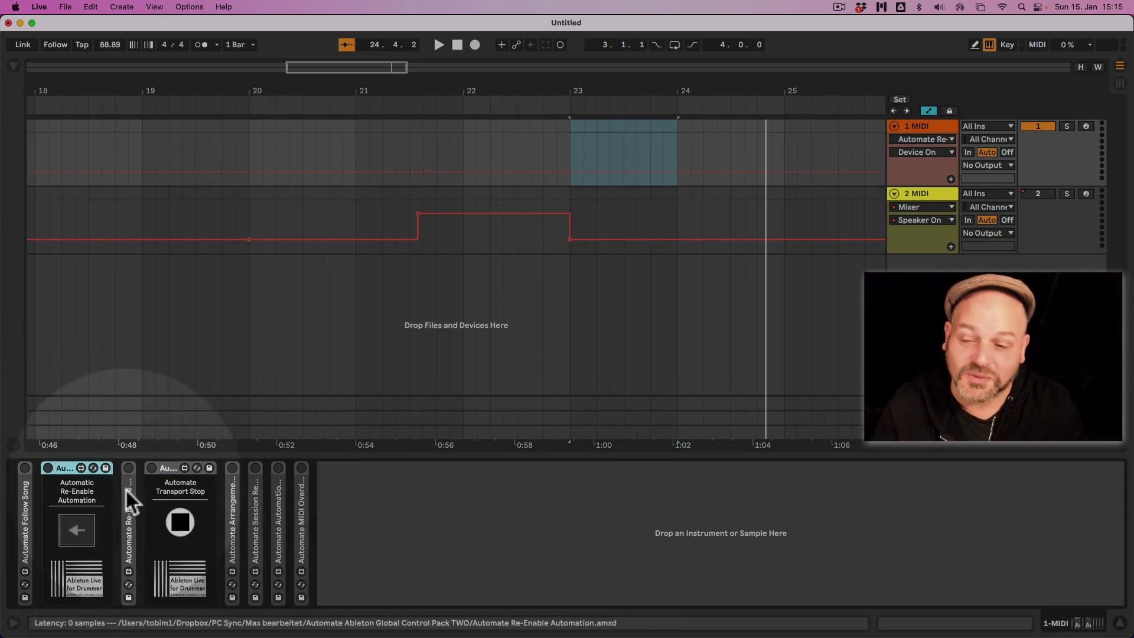
{"action": "left_click", "coordinate": [48, 468]}
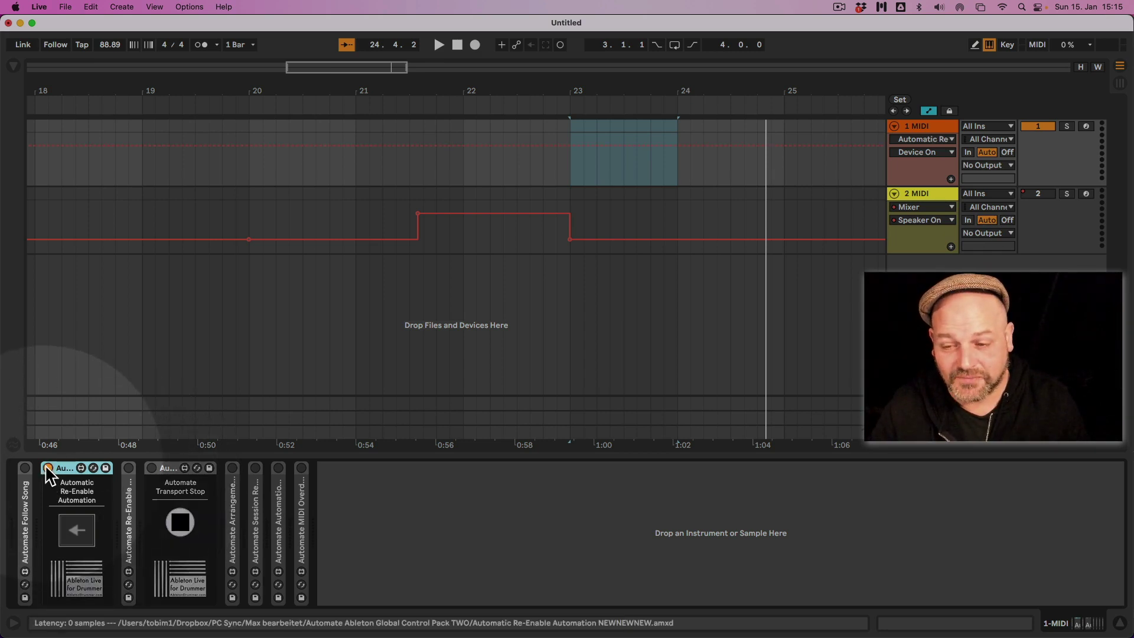
- Play from bar 21, toggle track 2's activator off and back on, then select track 2
{"action": "left_click", "coordinate": [370, 204]}
{"action": "key", "text": "space"}
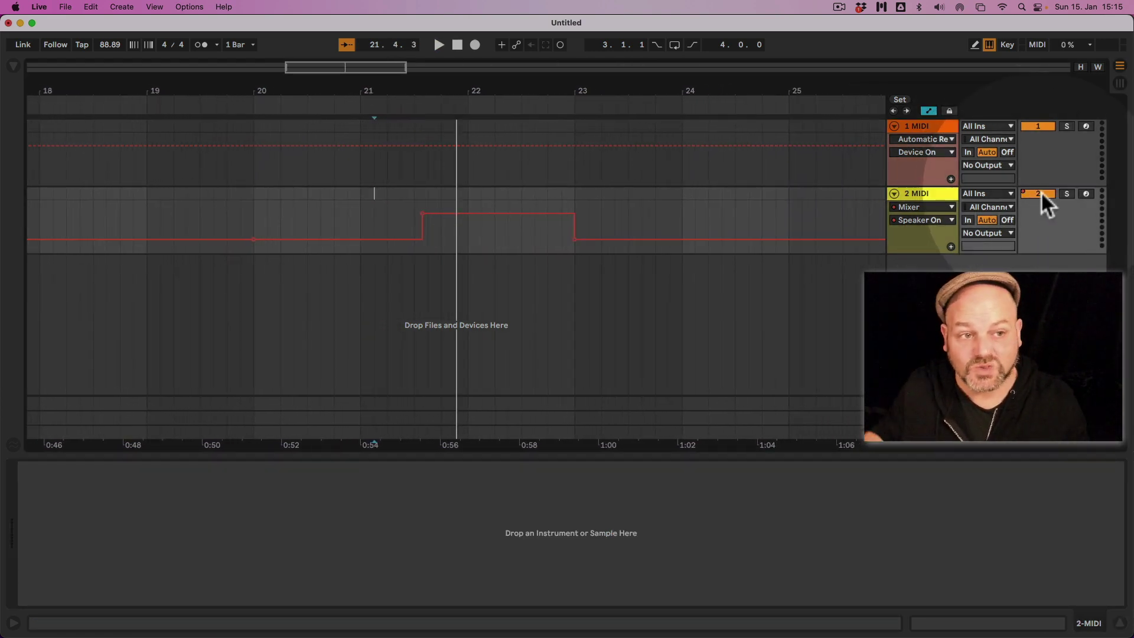
{"action": "left_click", "coordinate": [1040, 192]}
{"action": "left_click", "coordinate": [1041, 191]}
{"action": "left_click", "coordinate": [1041, 192]}
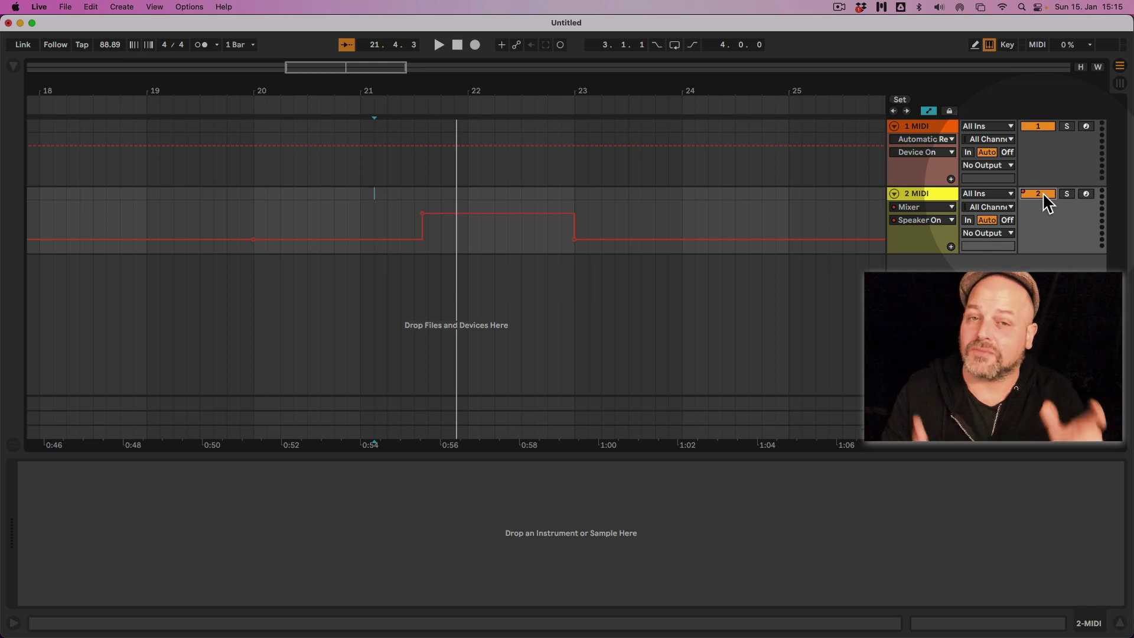
{"action": "left_click", "coordinate": [930, 192]}
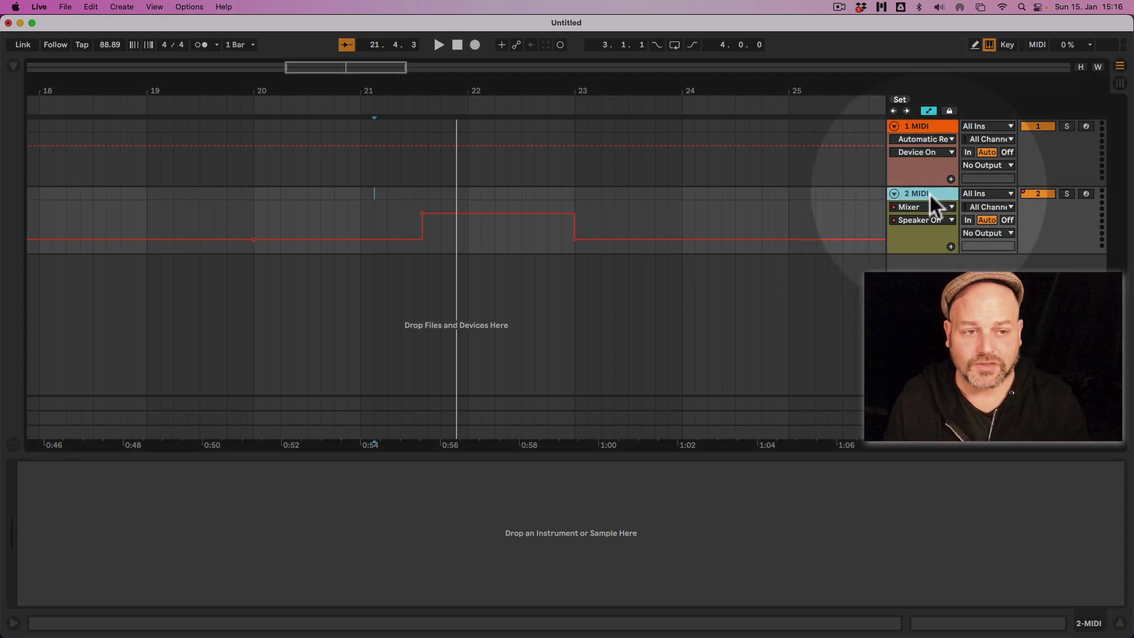
- On track 1, expand and switch off Automate Re-Enable Automation, then select Automatic Re-Enable Automation
{"action": "left_click", "coordinate": [928, 123]}
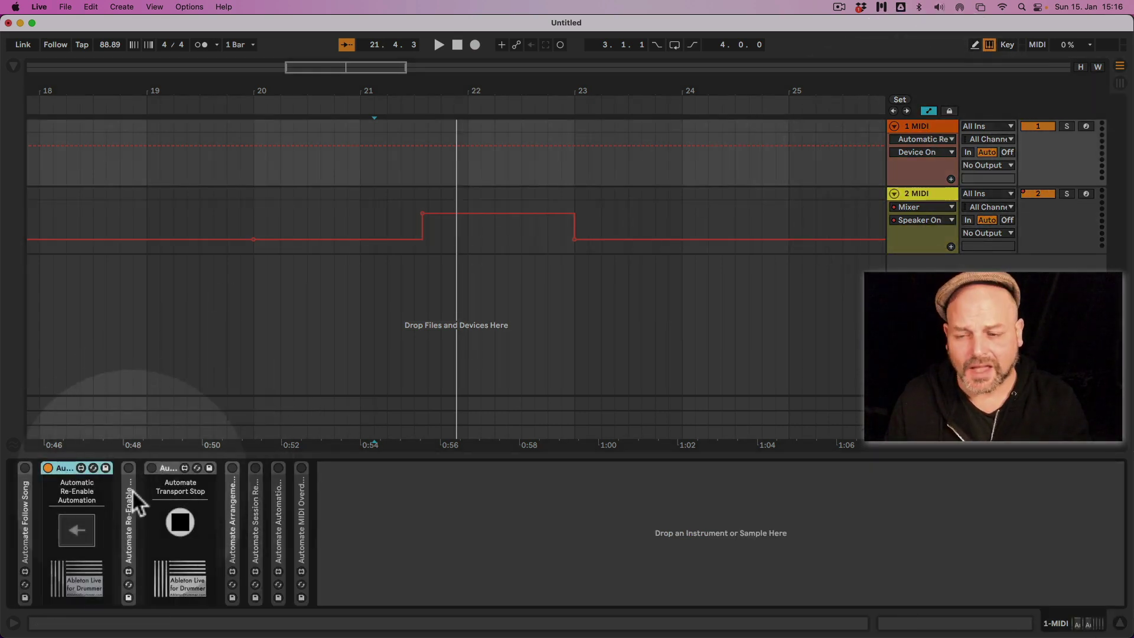
{"action": "double_click", "coordinate": [126, 512]}
{"action": "left_click", "coordinate": [129, 469]}
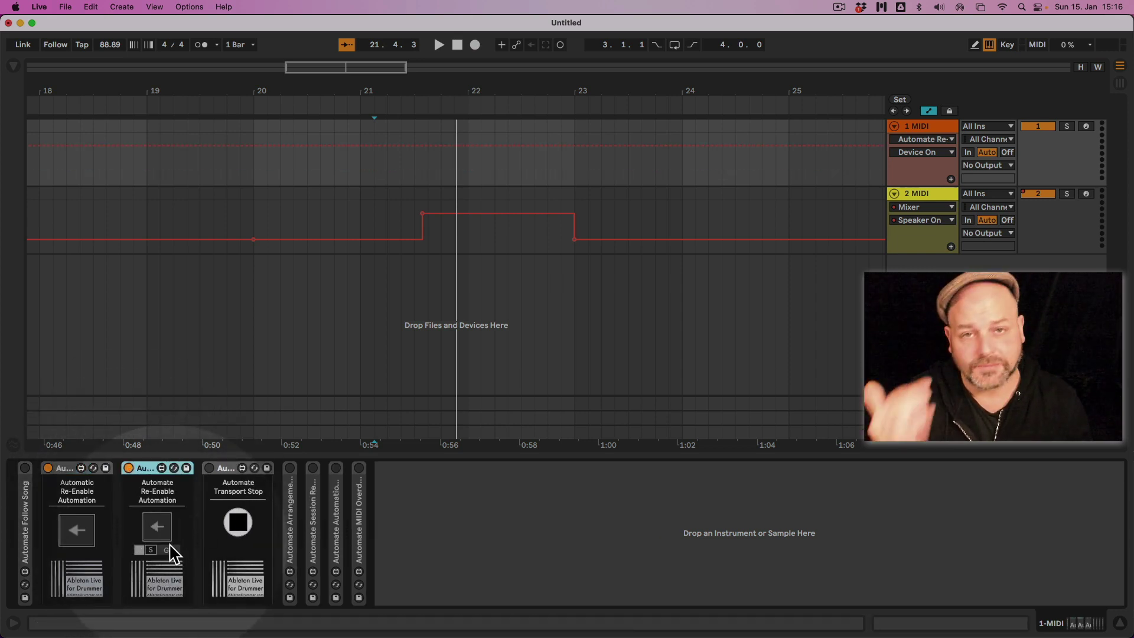
{"action": "left_click", "coordinate": [166, 519]}
{"action": "left_click", "coordinate": [129, 467]}
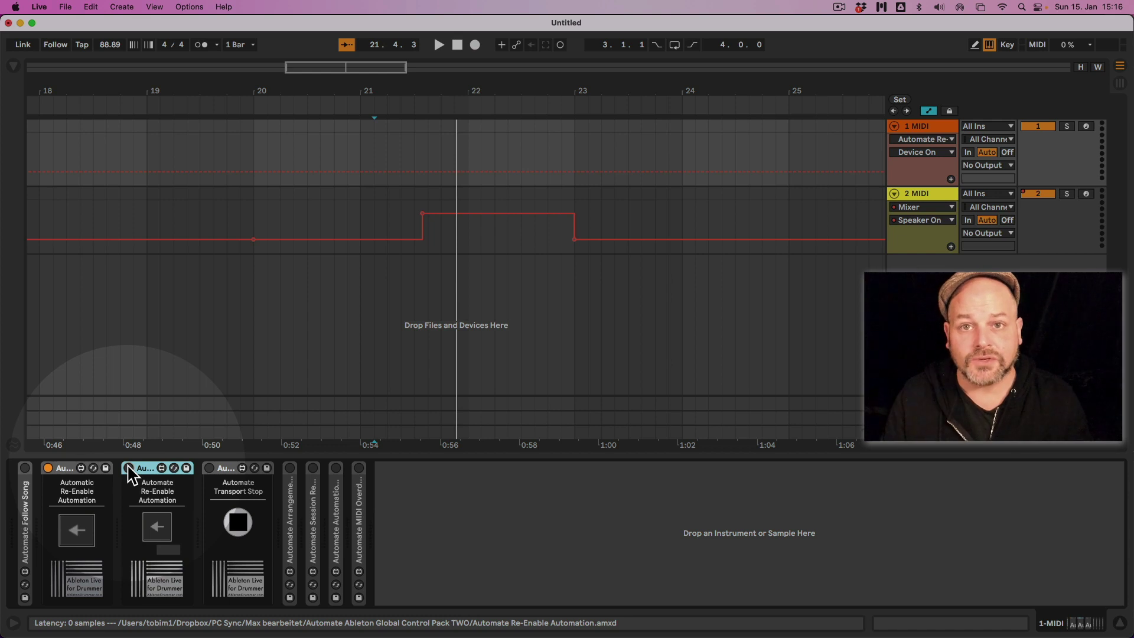
{"action": "left_click", "coordinate": [71, 500]}
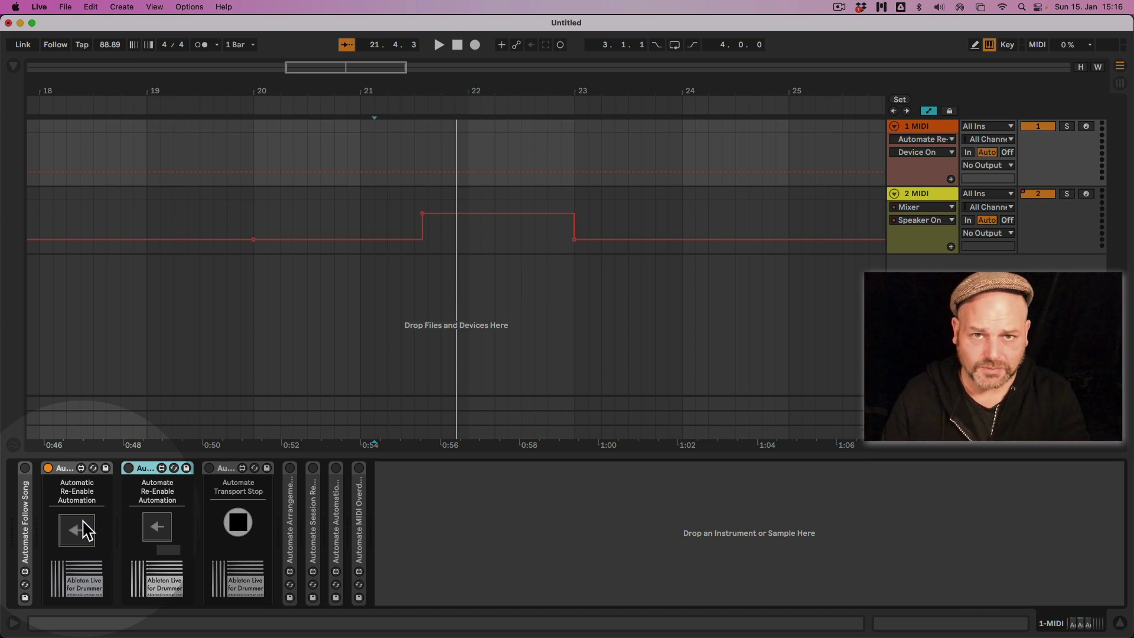
{"action": "left_click", "coordinate": [62, 466]}
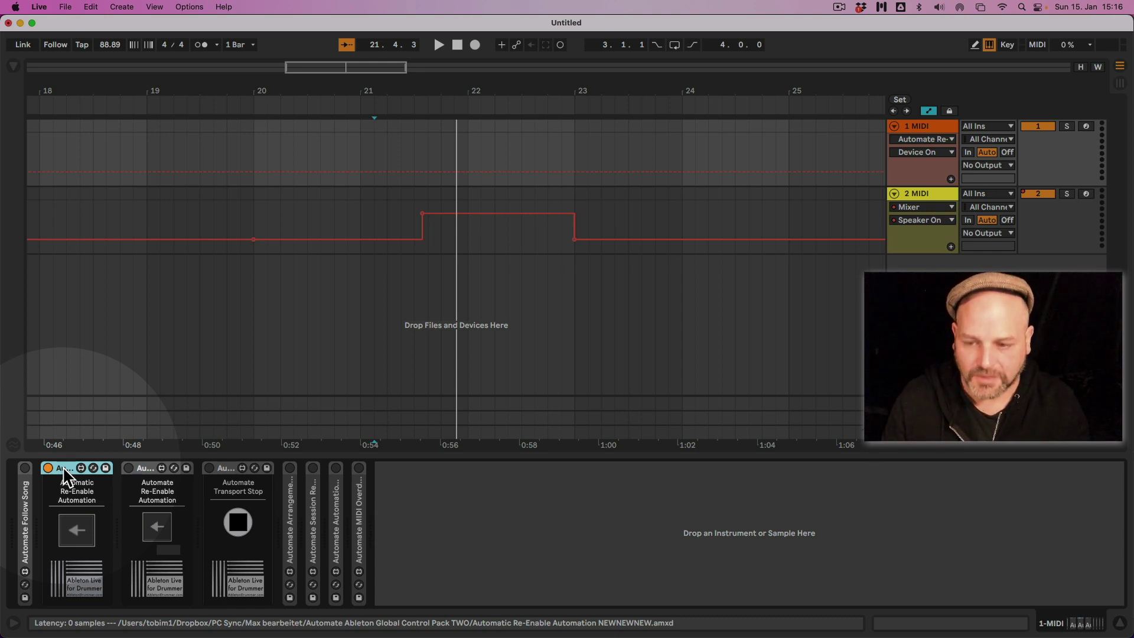
- Fold the Automatic and Automate Re-Enable Automation devices on track 1
{"action": "double_click", "coordinate": [65, 469]}
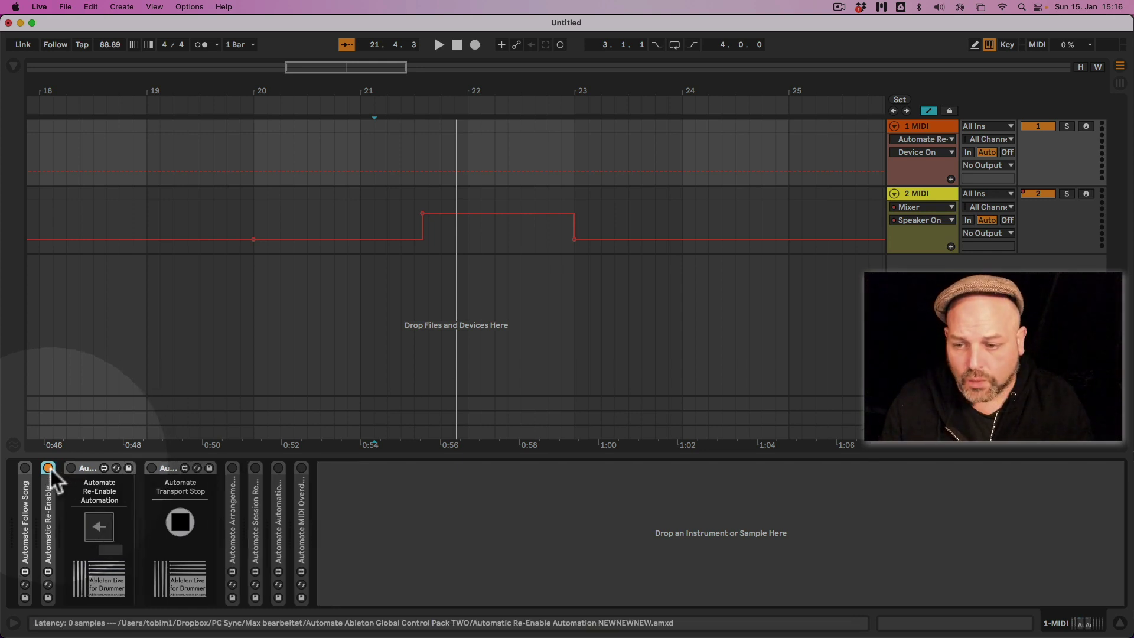
{"action": "left_click", "coordinate": [91, 470]}
{"action": "double_click", "coordinate": [91, 468]}
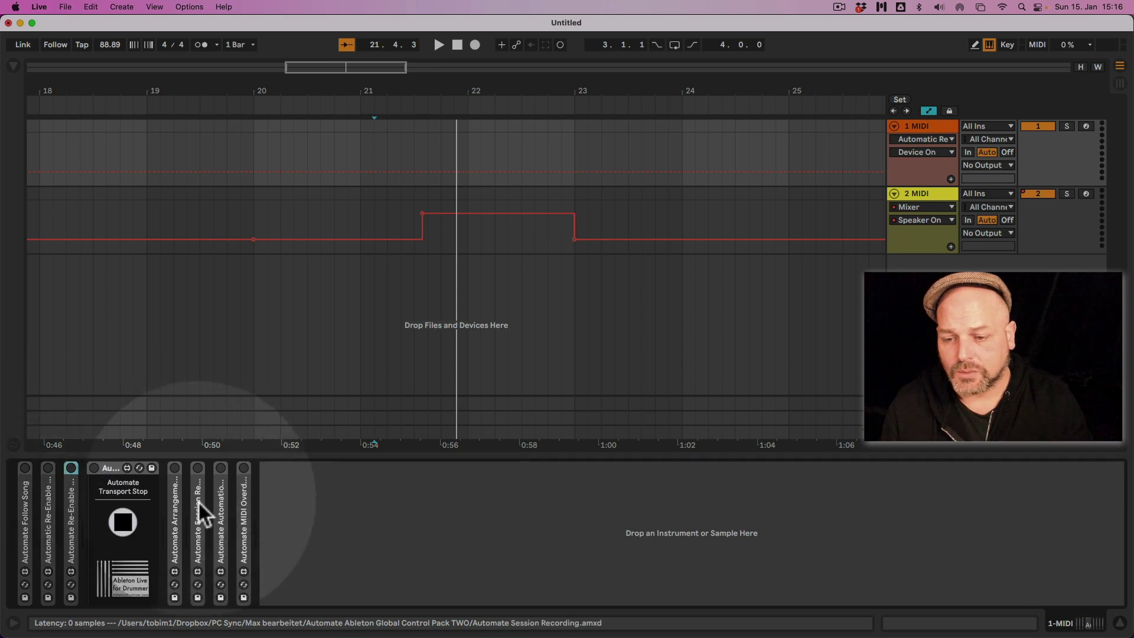
- Expand the Arrangement Record, Session Record, Automation Arm and MIDI Overdub devices
{"action": "double_click", "coordinate": [176, 506]}
{"action": "left_click", "coordinate": [260, 516]}
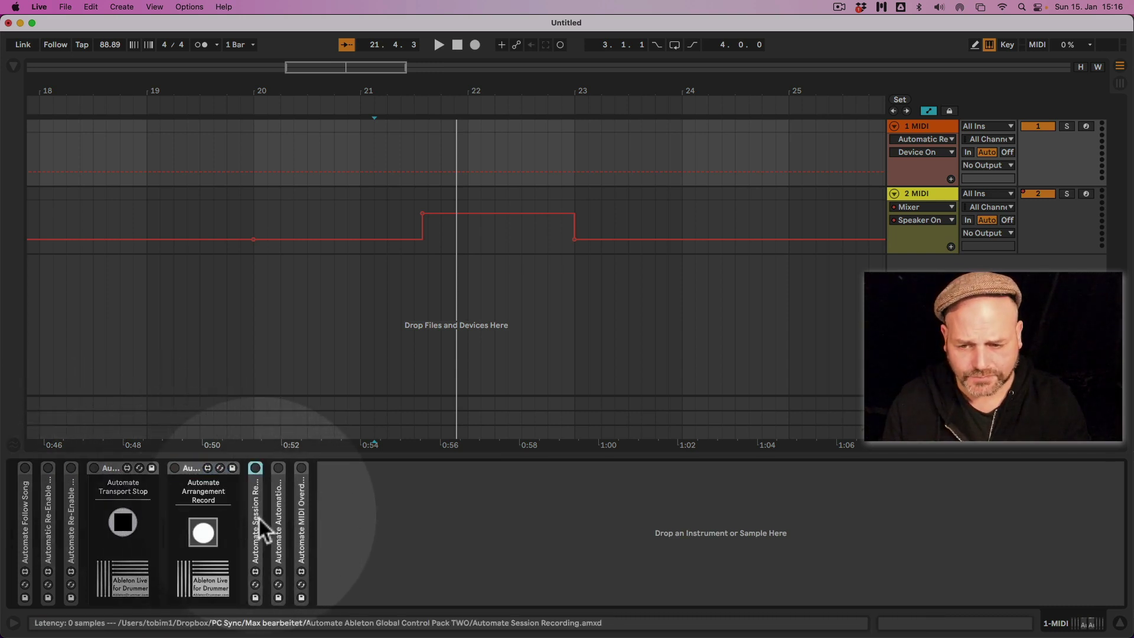
{"action": "double_click", "coordinate": [258, 517]}
{"action": "double_click", "coordinate": [331, 521]}
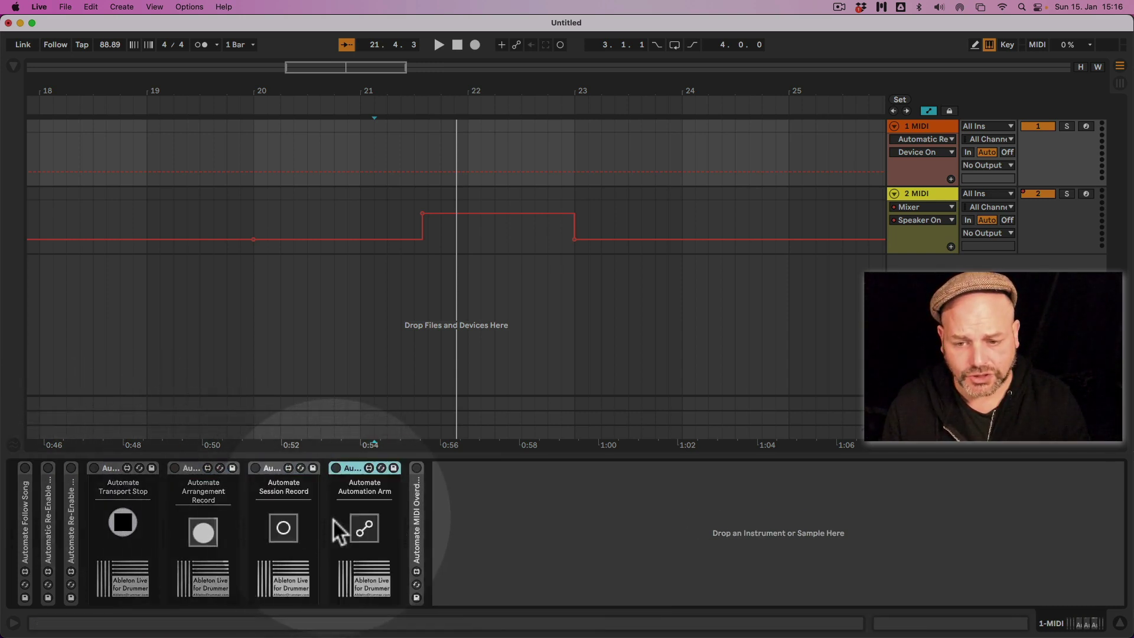
{"action": "double_click", "coordinate": [417, 526]}
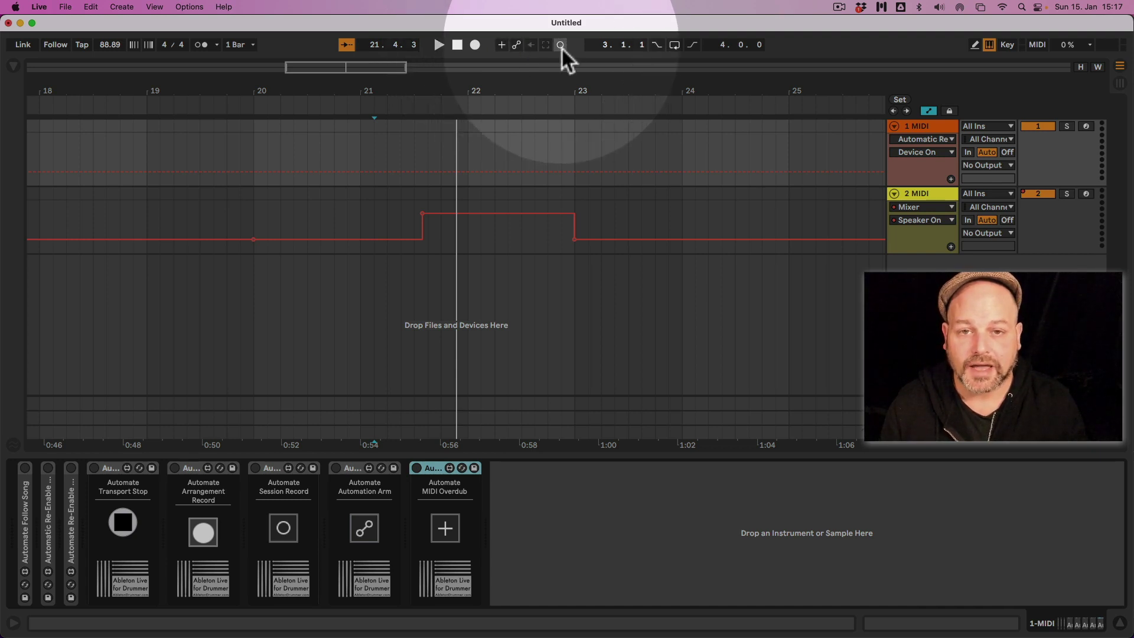
- Switch on Automate Transport Stop and create a bar-21 MIDI clip with an F#3 note on track 1
{"action": "key", "text": "space"}
{"action": "key", "text": "space"}
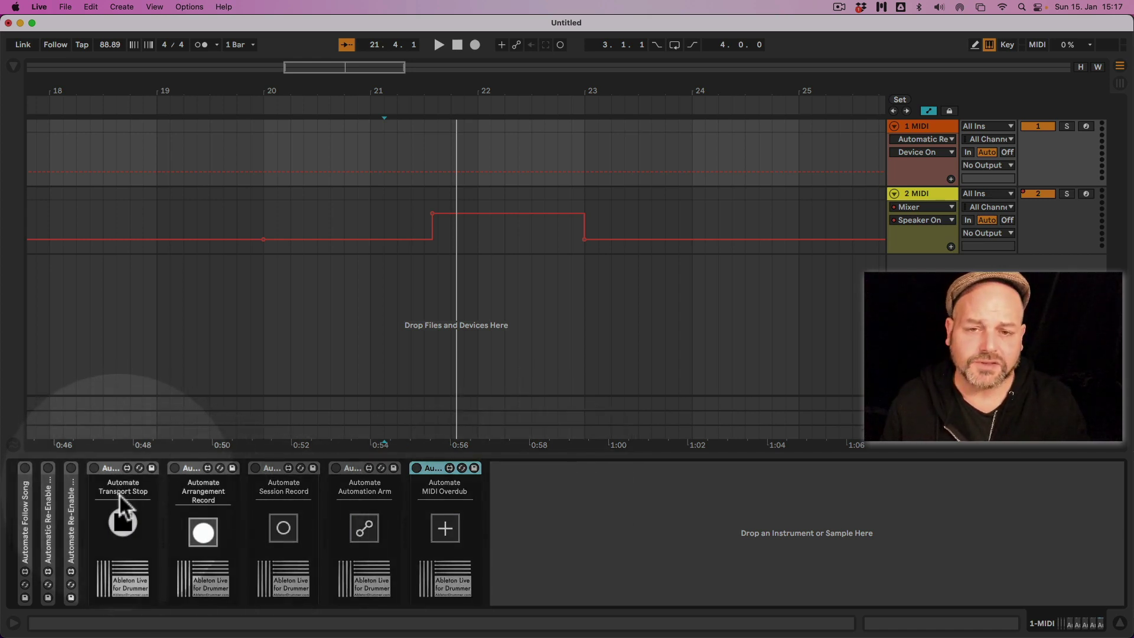
{"action": "left_click", "coordinate": [94, 473]}
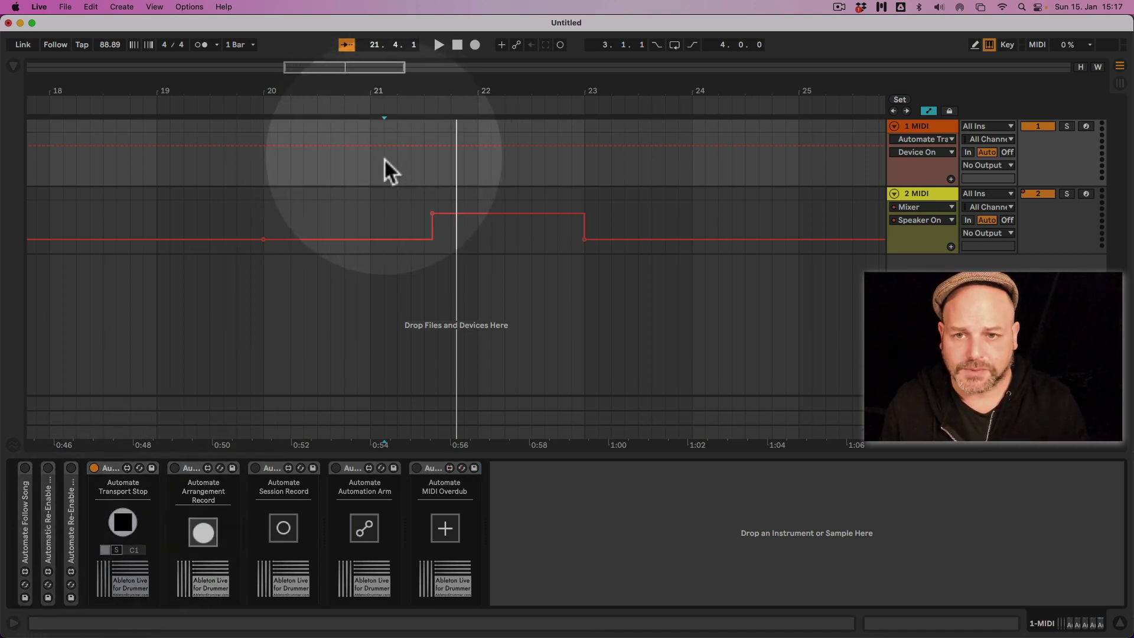
{"action": "left_click_drag", "start_coordinate": [384, 157], "coordinate": [420, 155]}
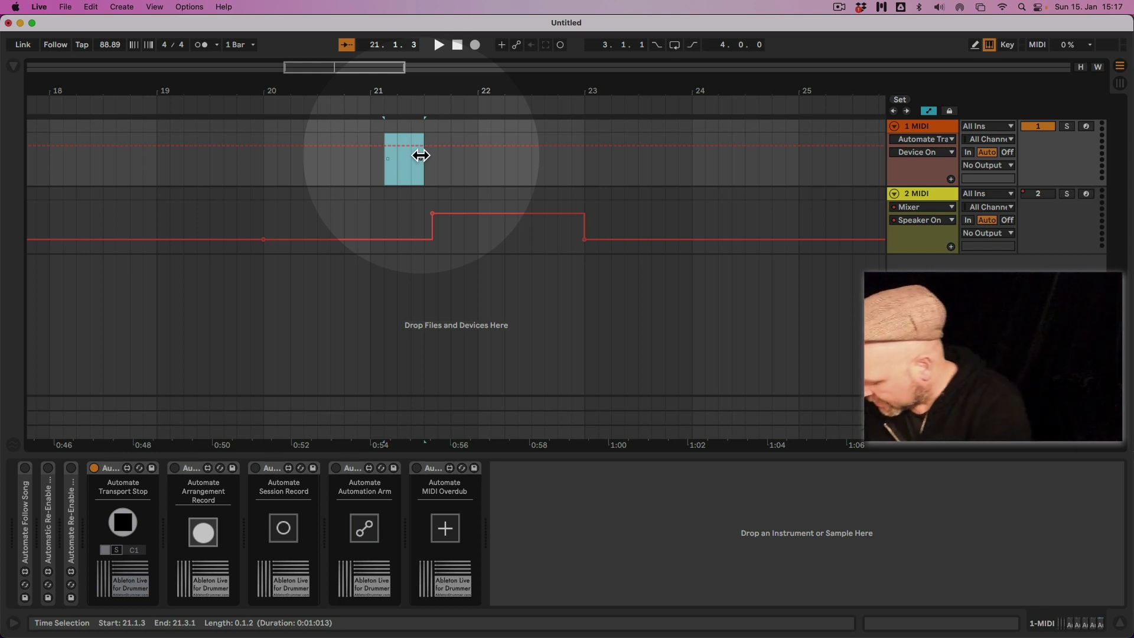
{"action": "key", "text": "super+shift+m"}
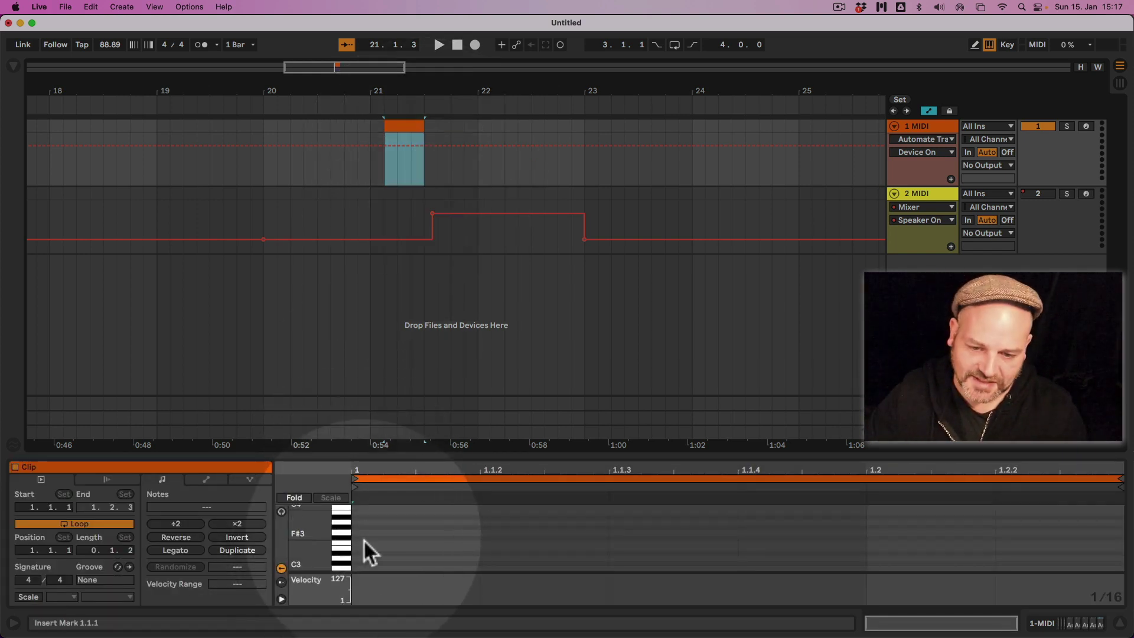
{"action": "double_click", "coordinate": [363, 538]}
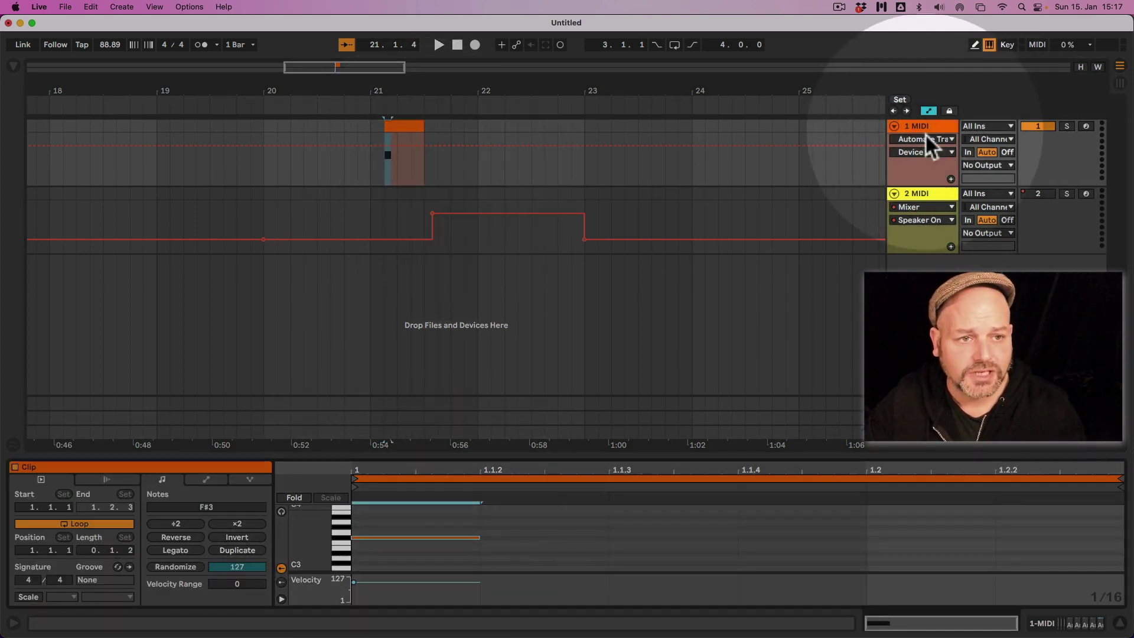
- Set Transport Stop's trigger note to F#3 and play from just before bar 21 to test it
{"action": "left_click", "coordinate": [918, 123]}
{"action": "left_click", "coordinate": [175, 468]}
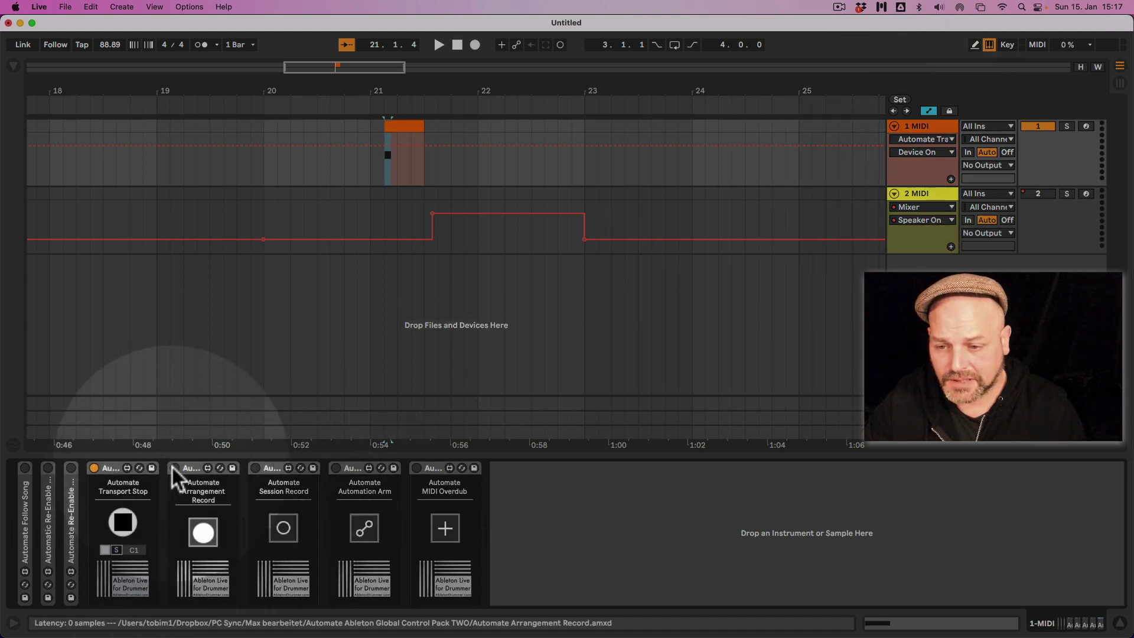
{"action": "left_click", "coordinate": [168, 491]}
{"action": "left_click", "coordinate": [174, 468]}
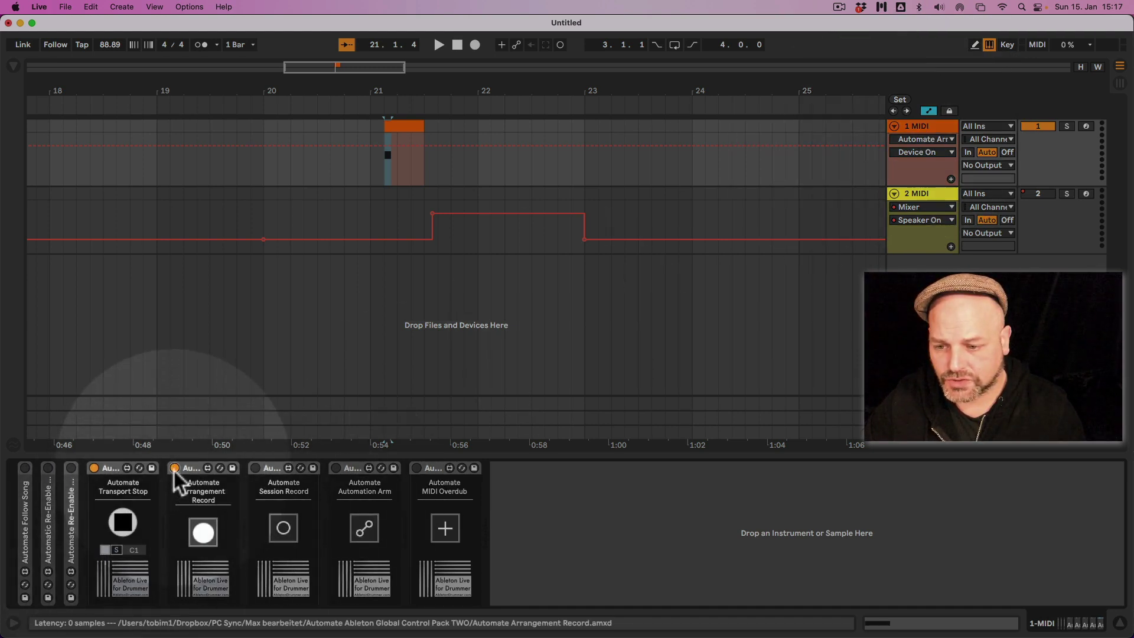
{"action": "left_click", "coordinate": [106, 549]}
{"action": "left_click", "coordinate": [106, 549]}
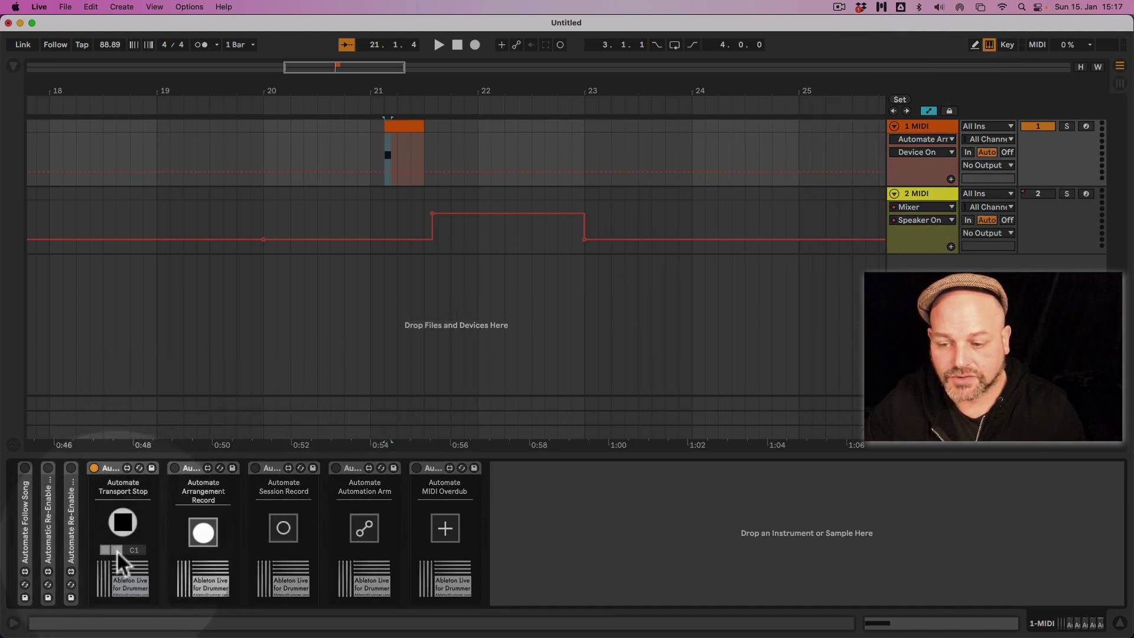
{"action": "key", "text": "space"}
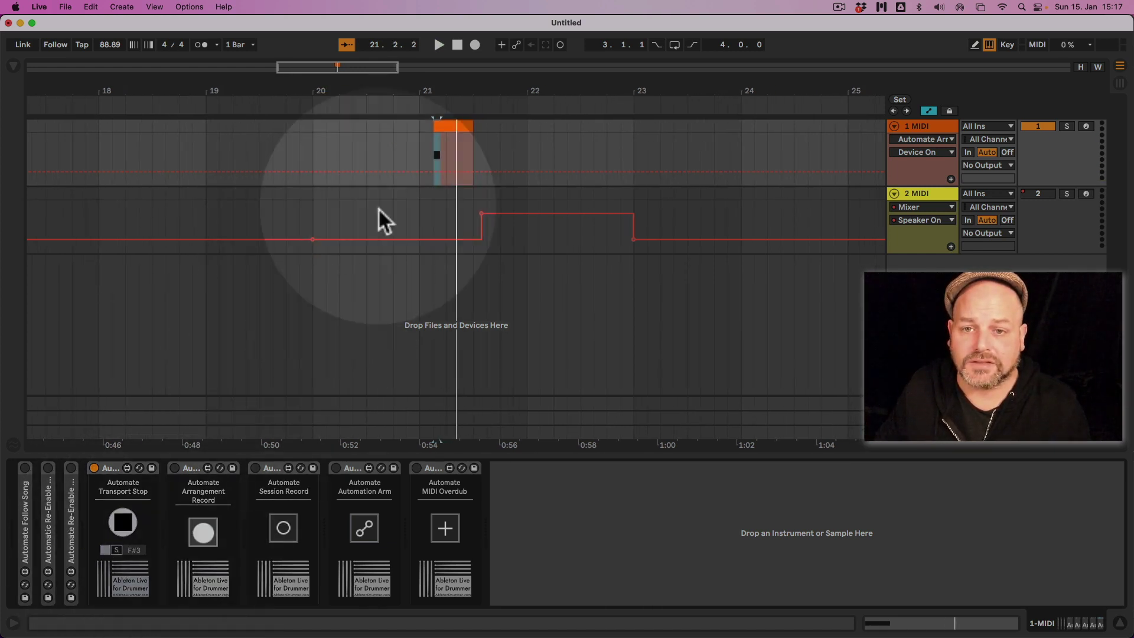
{"action": "left_click", "coordinate": [394, 140]}
{"action": "key", "text": "space"}
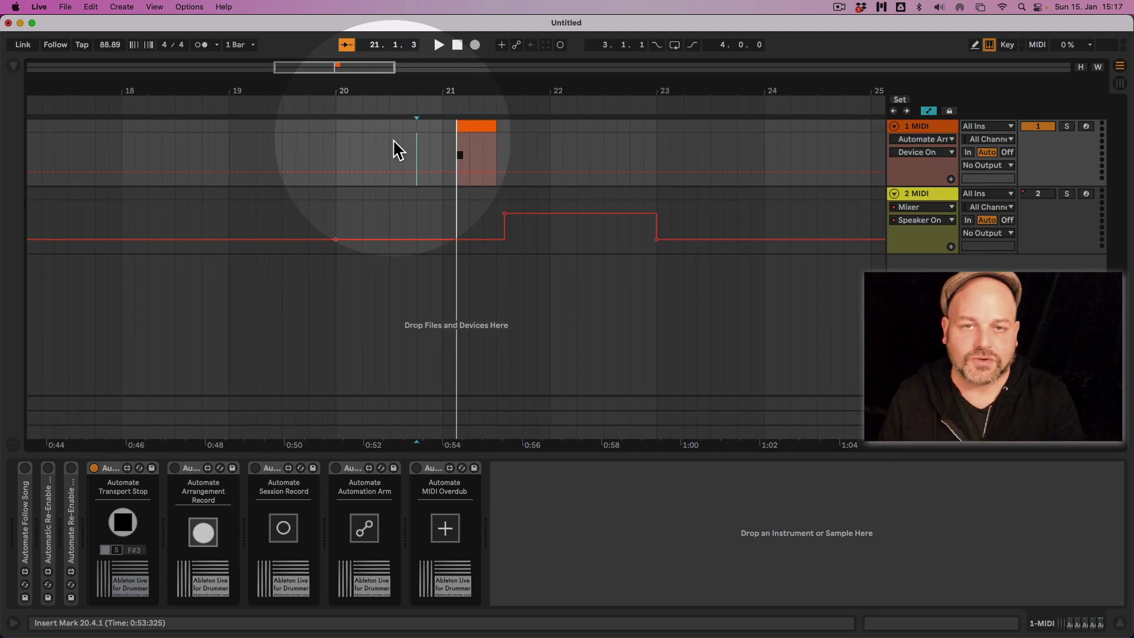
{"action": "left_click", "coordinate": [350, 134]}
{"action": "key", "text": "space"}
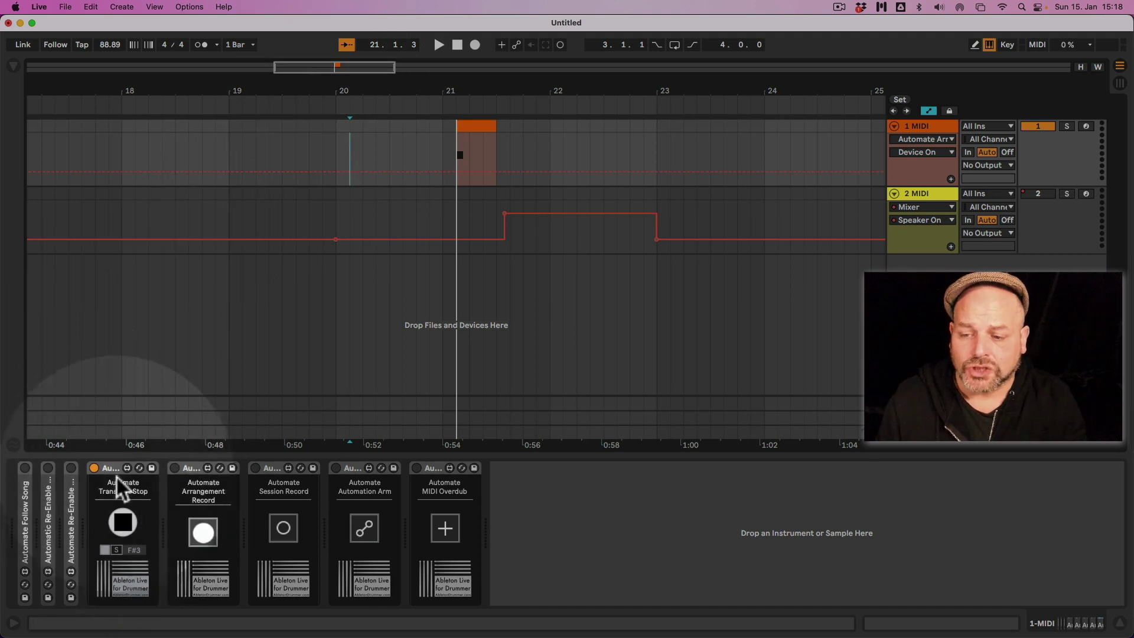
- Switch off and fold Automate Transport Stop, and delete the bar-21 MIDI clip
{"action": "left_click", "coordinate": [95, 468]}
{"action": "double_click", "coordinate": [110, 471]}
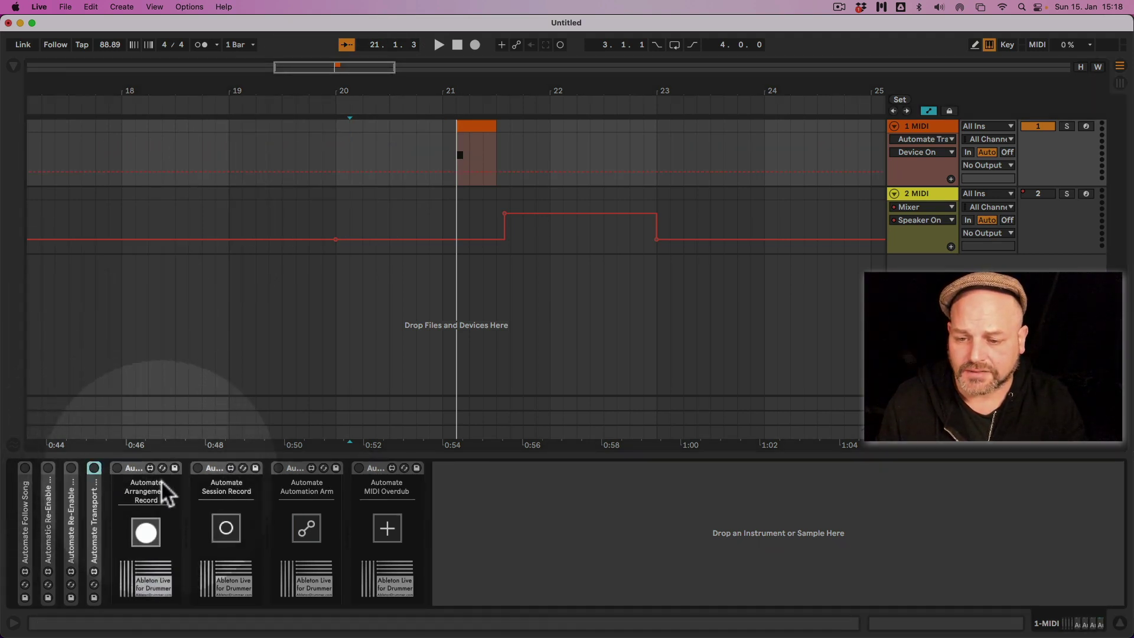
{"action": "left_click", "coordinate": [476, 126]}
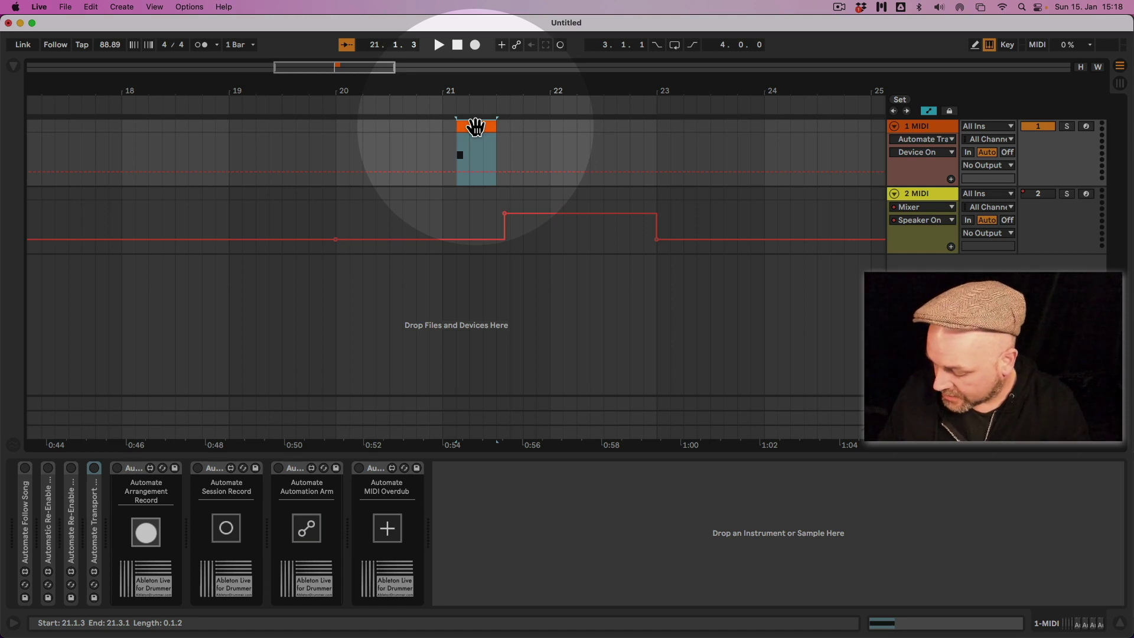
{"action": "key", "text": "Delete"}
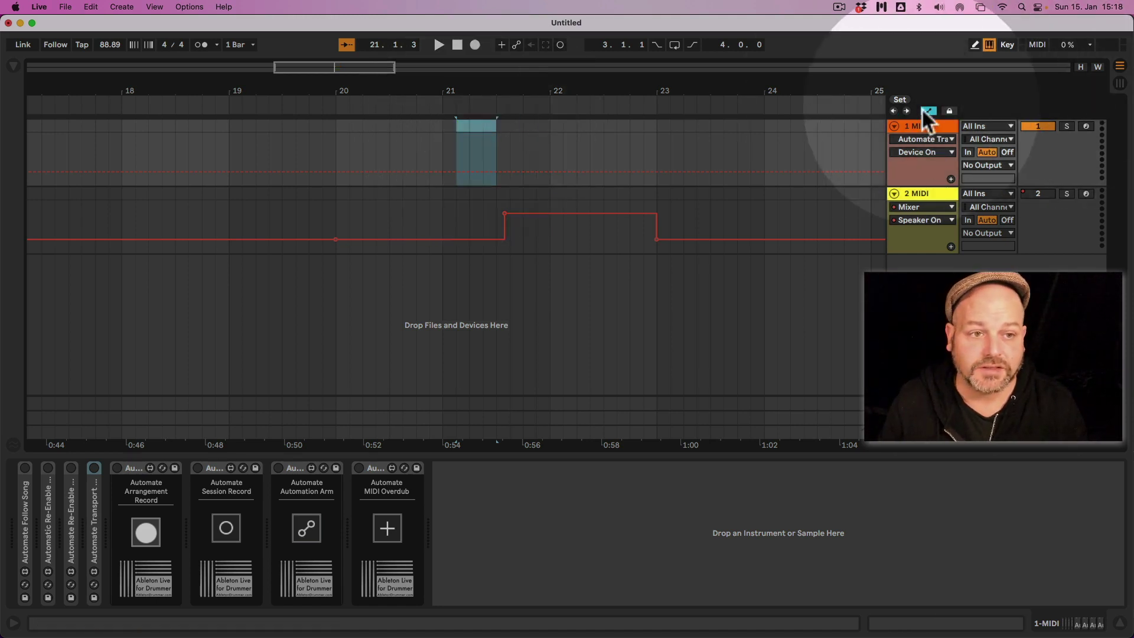
- Enable Automate Arrangement Record, draw a Device On pulse before bar 21, and delete track 2
{"action": "left_click", "coordinate": [117, 468]}
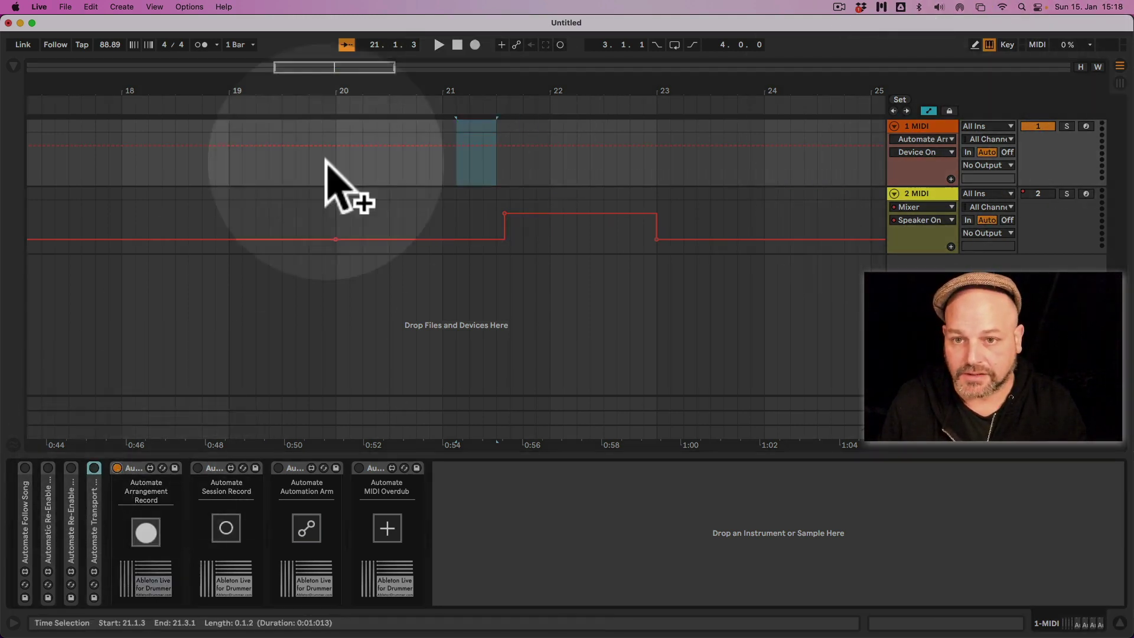
{"action": "left_click", "coordinate": [389, 172]}
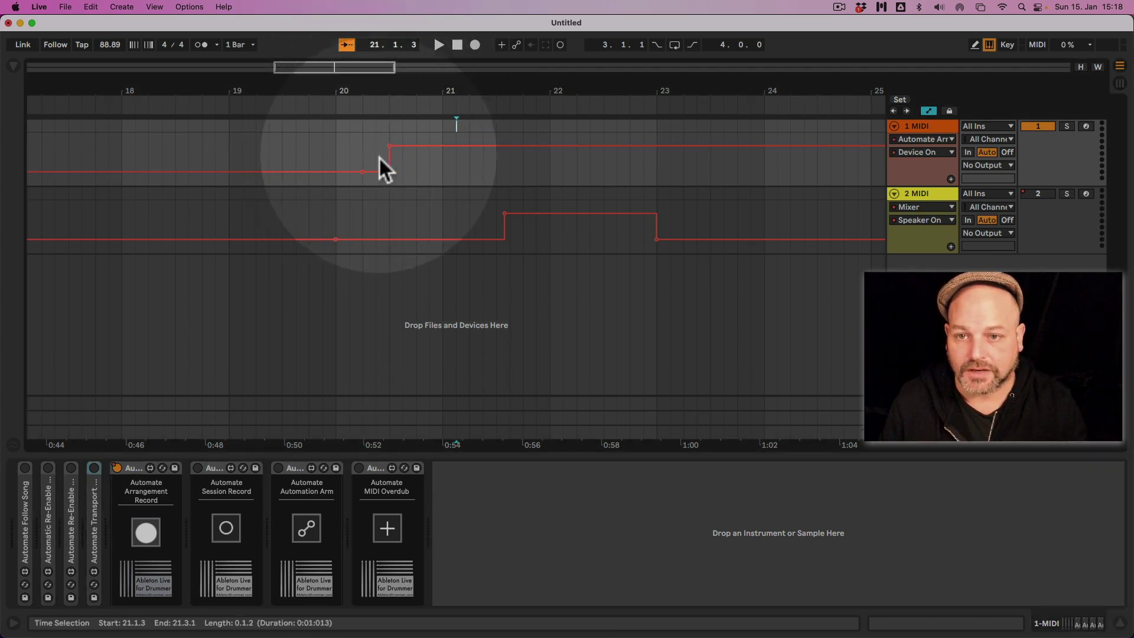
{"action": "left_click", "coordinate": [428, 146]}
{"action": "left_click", "coordinate": [443, 171]}
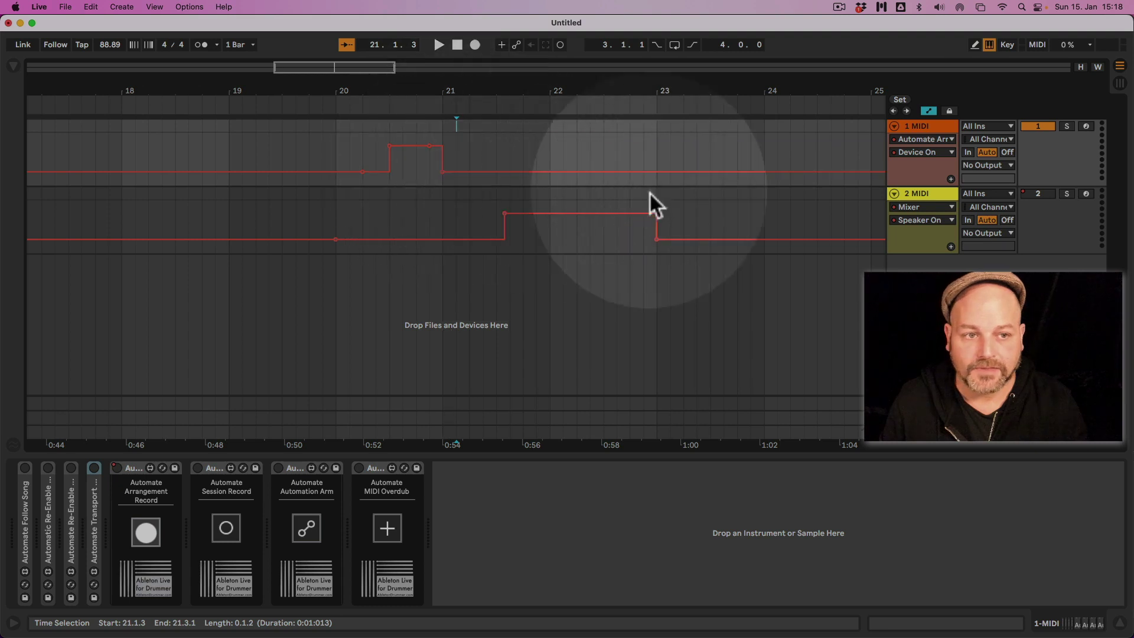
{"action": "left_click", "coordinate": [930, 110]}
{"action": "left_click", "coordinate": [929, 110]}
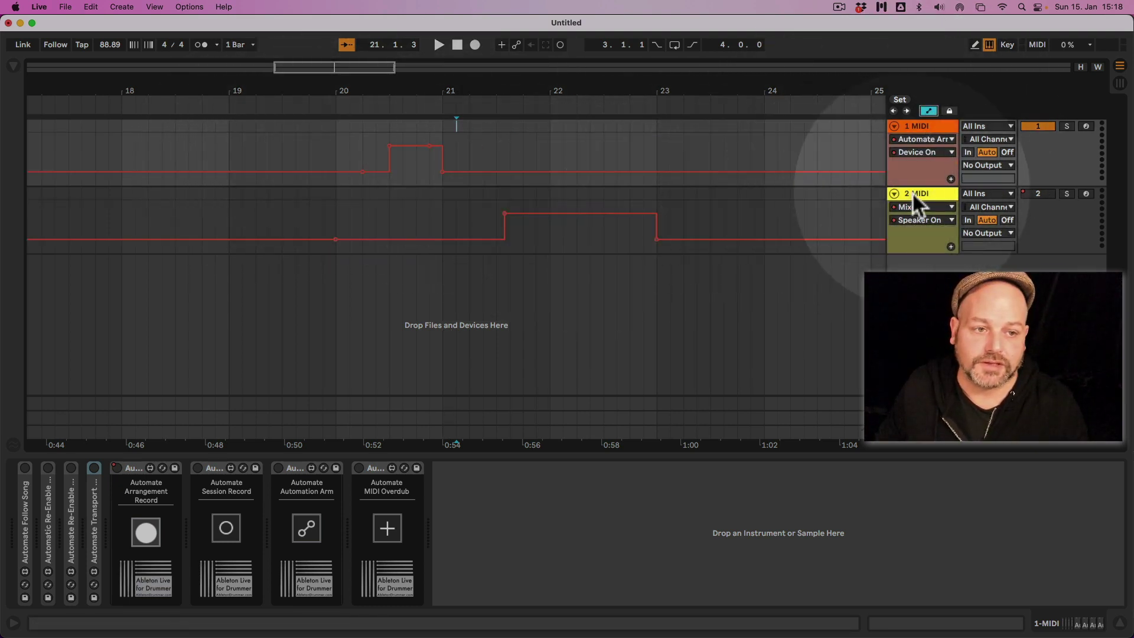
{"action": "left_click", "coordinate": [913, 194]}
{"action": "key", "text": "Delete"}
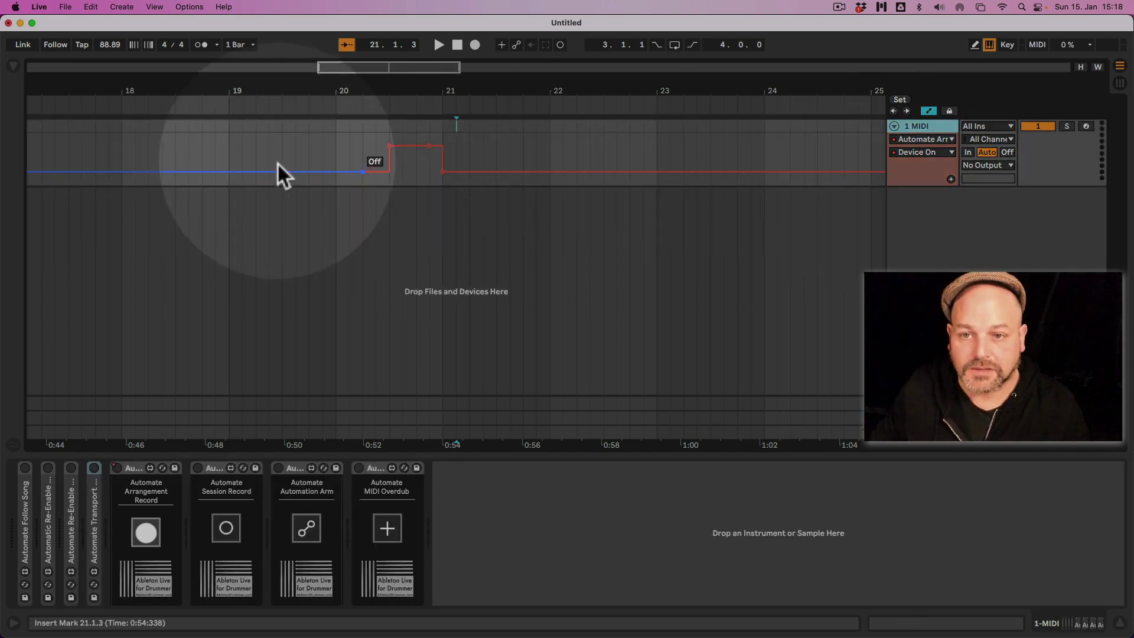
- Test the Device On pulse by playing from near bar 20, then stop at 19.3.3
{"action": "left_click", "coordinate": [349, 150]}
{"action": "key", "text": "space"}
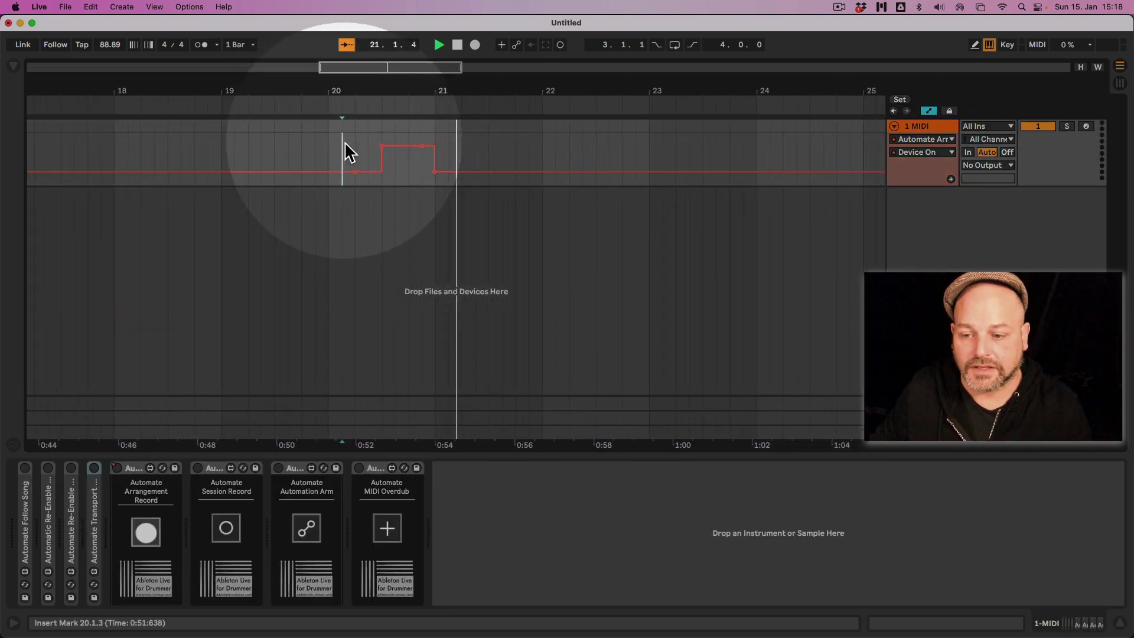
{"action": "left_click", "coordinate": [282, 143]}
{"action": "key", "text": "space"}
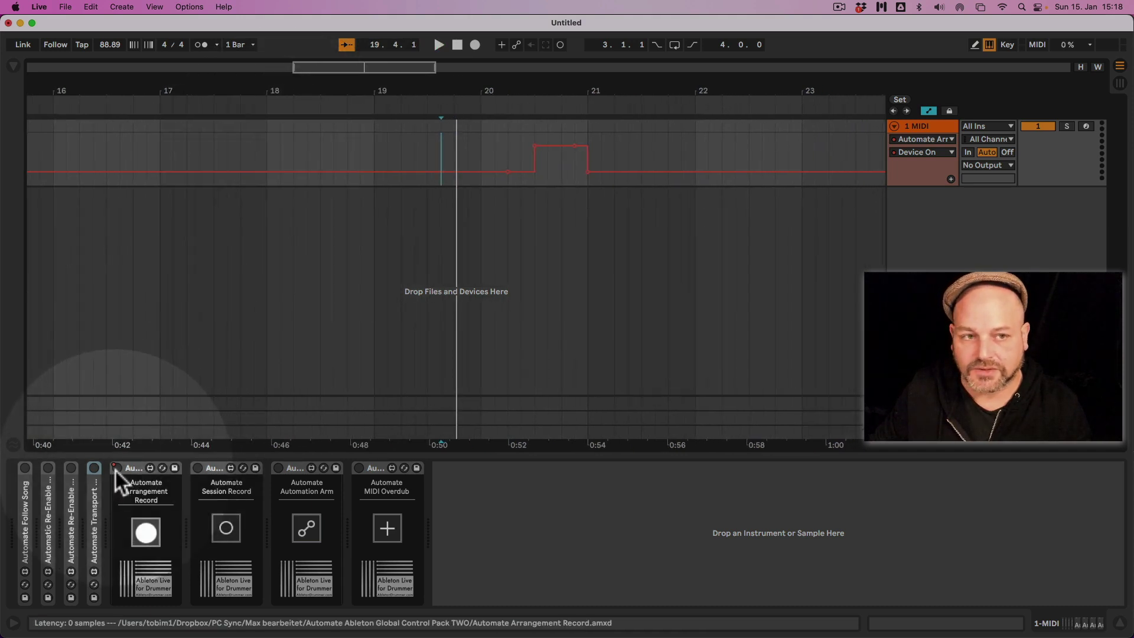
- Clear the Device On pulse breakpoints and start arrangement recording from the device
{"action": "left_click", "coordinate": [511, 174]}
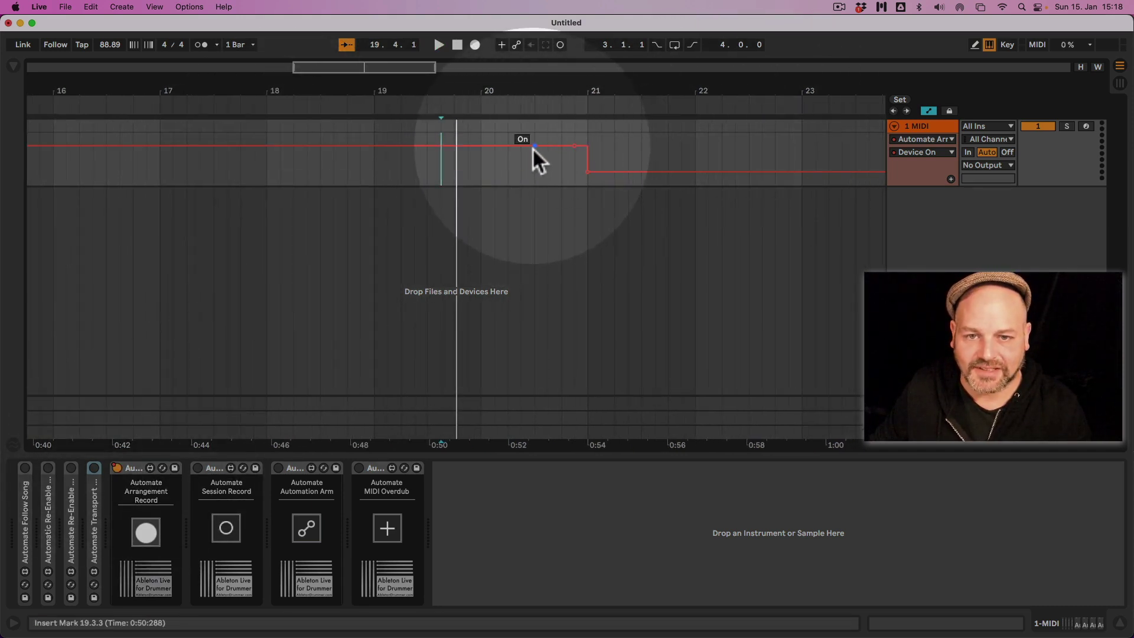
{"action": "left_click", "coordinate": [533, 147]}
{"action": "left_click", "coordinate": [580, 143]}
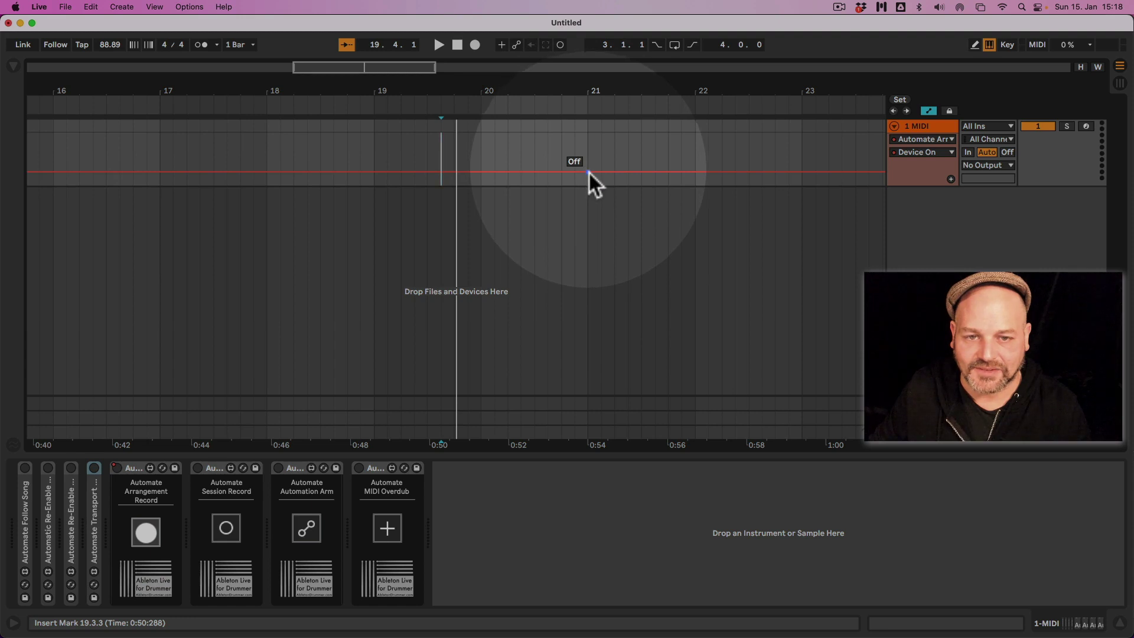
{"action": "left_click", "coordinate": [588, 171]}
{"action": "left_click_drag", "start_coordinate": [588, 171], "coordinate": [587, 147]}
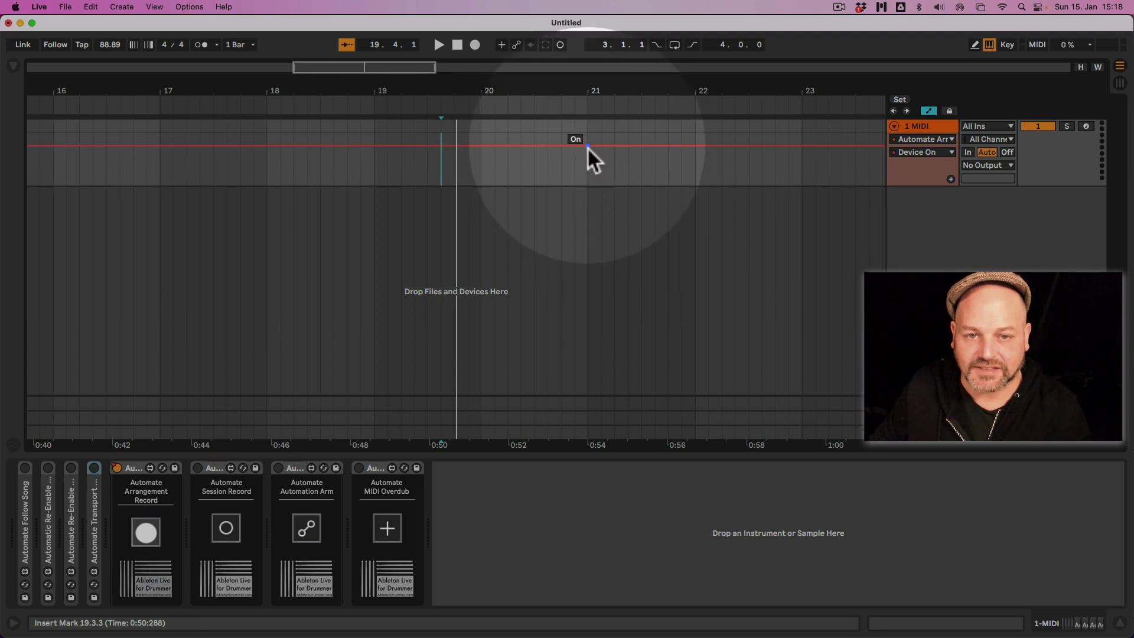
{"action": "left_click", "coordinate": [588, 144]}
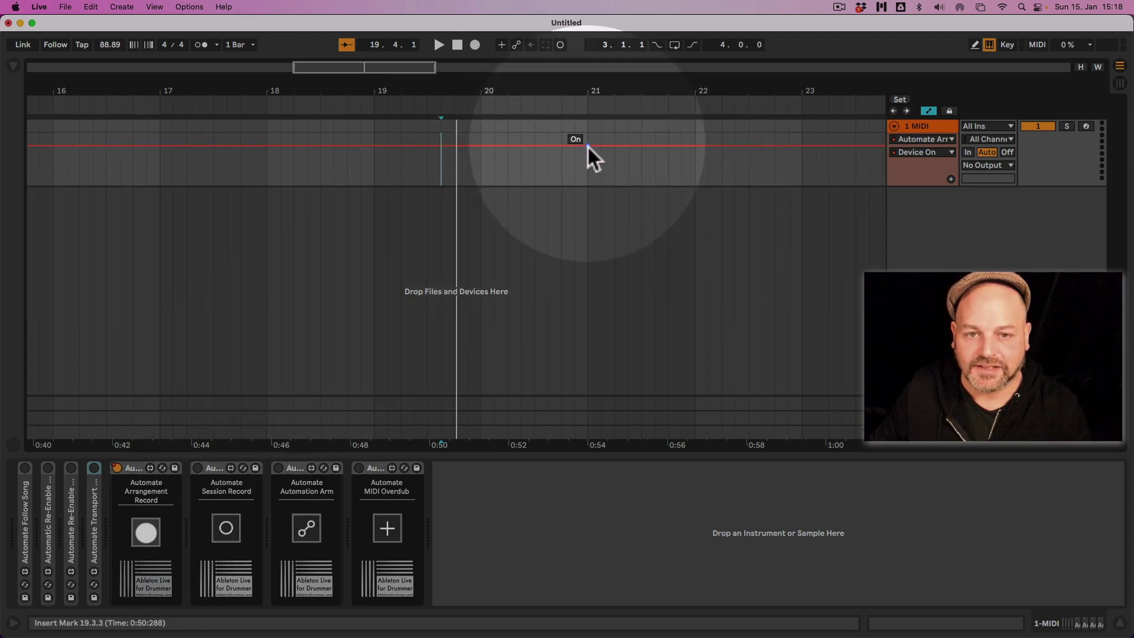
{"action": "left_click", "coordinate": [141, 529]}
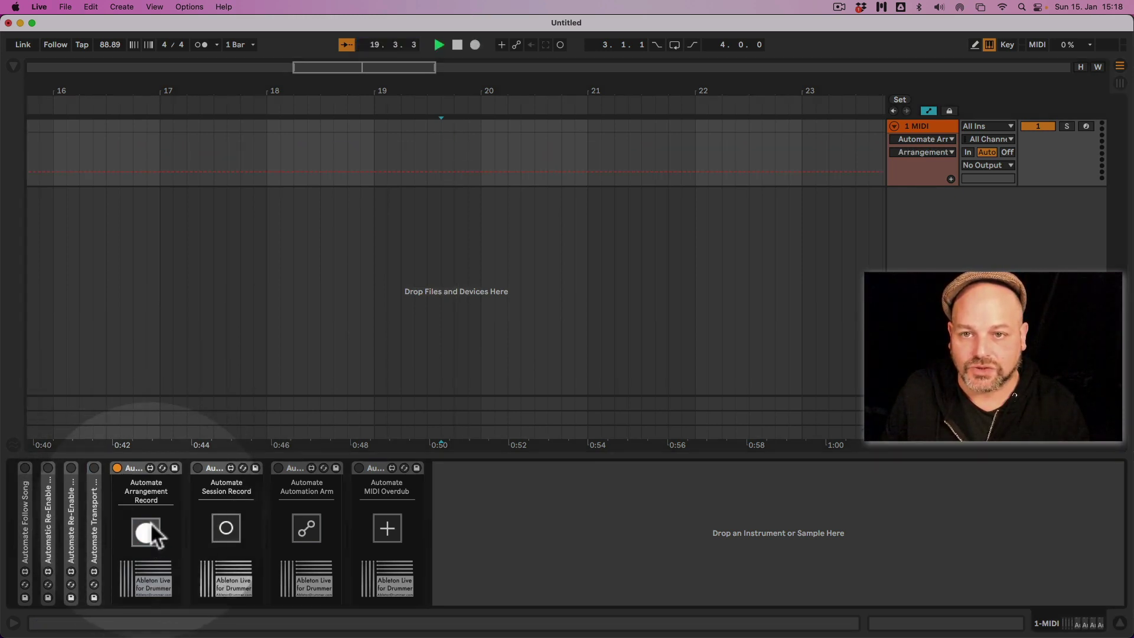
- Step the envelope On before bar 19, test playback from bar 17, and add a MIDI track
{"action": "left_click_drag", "start_coordinate": [341, 170], "coordinate": [342, 144]}
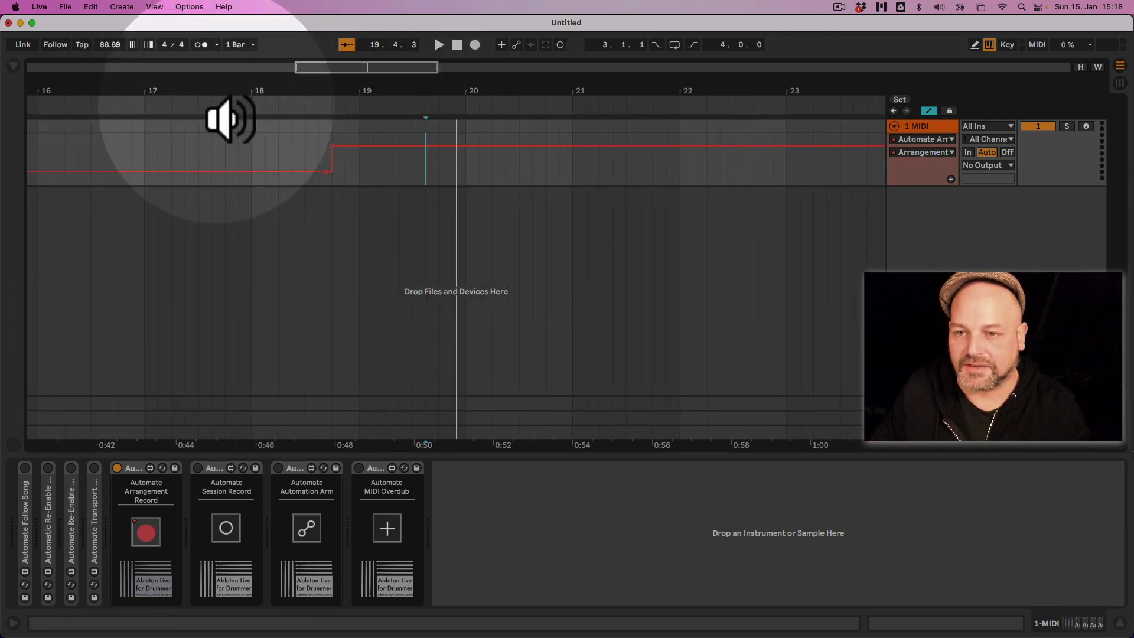
{"action": "left_click", "coordinate": [173, 144]}
{"action": "key", "text": "space"}
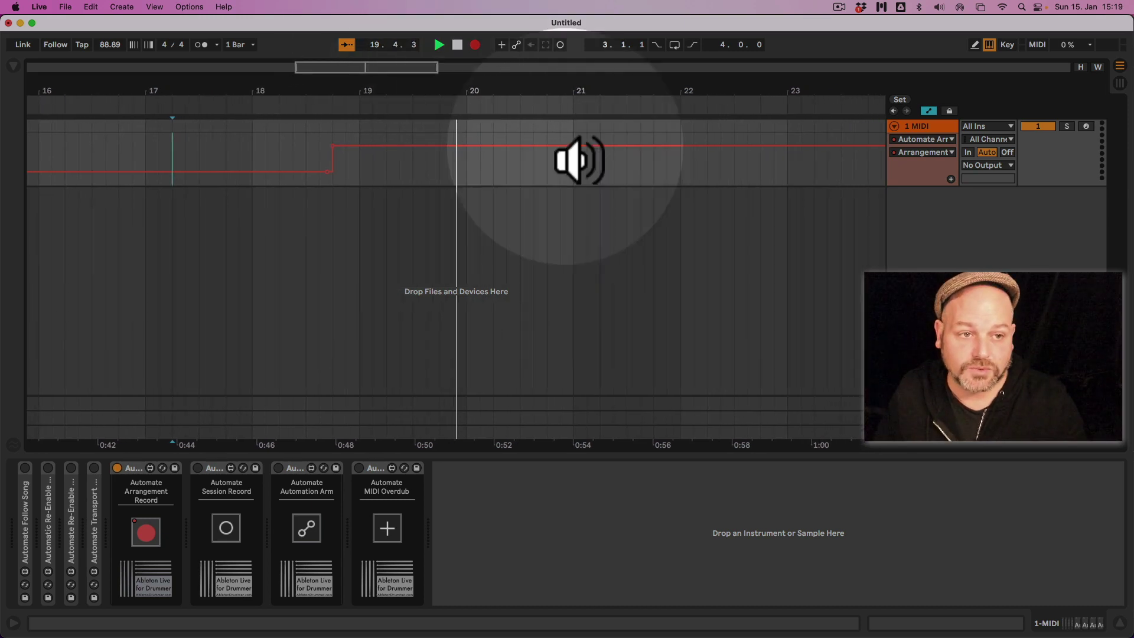
{"action": "key", "text": "space"}
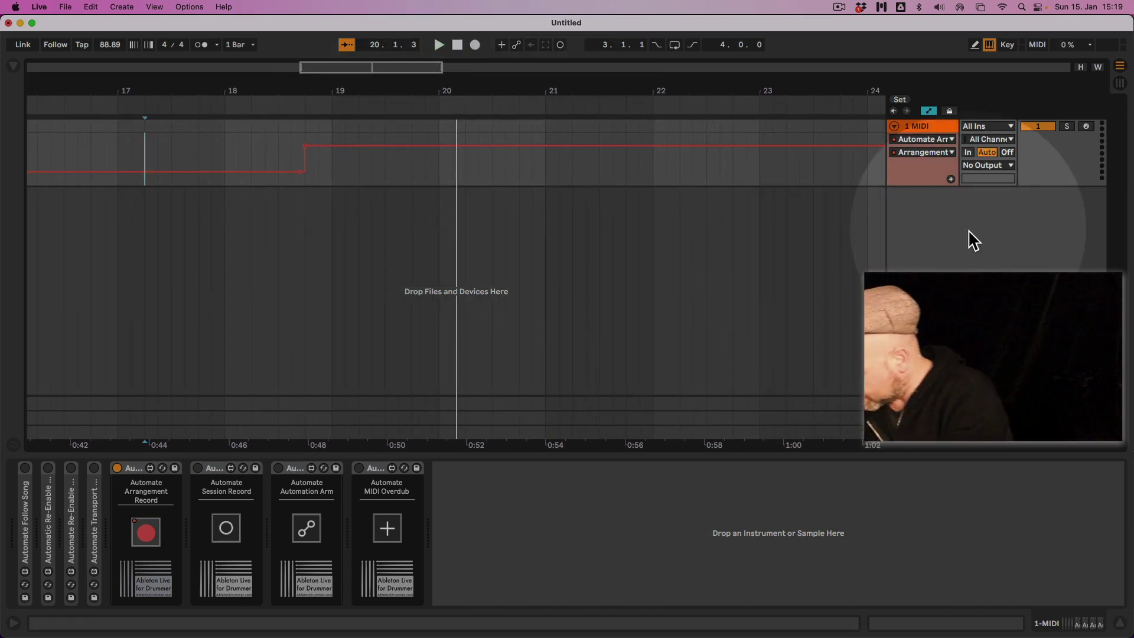
{"action": "key", "text": "super+shift+t"}
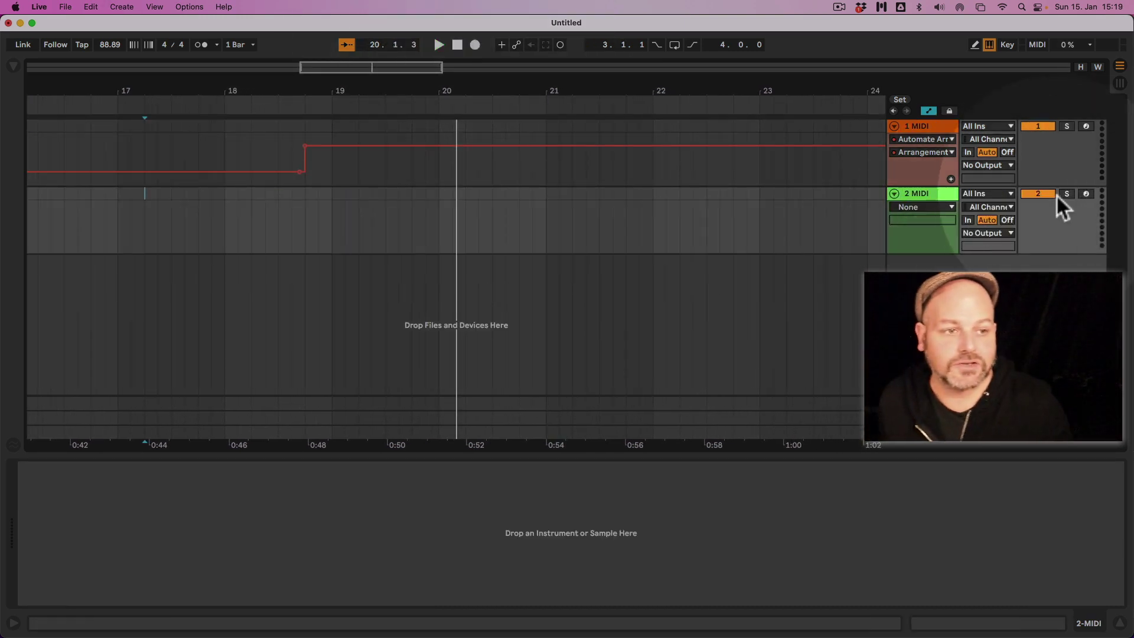
- Arm 2 MIDI, record from 17.3.1, and make track 1's Arrangement Record automation step off after bar 23
{"action": "left_click", "coordinate": [1086, 194]}
{"action": "left_click", "coordinate": [172, 210]}
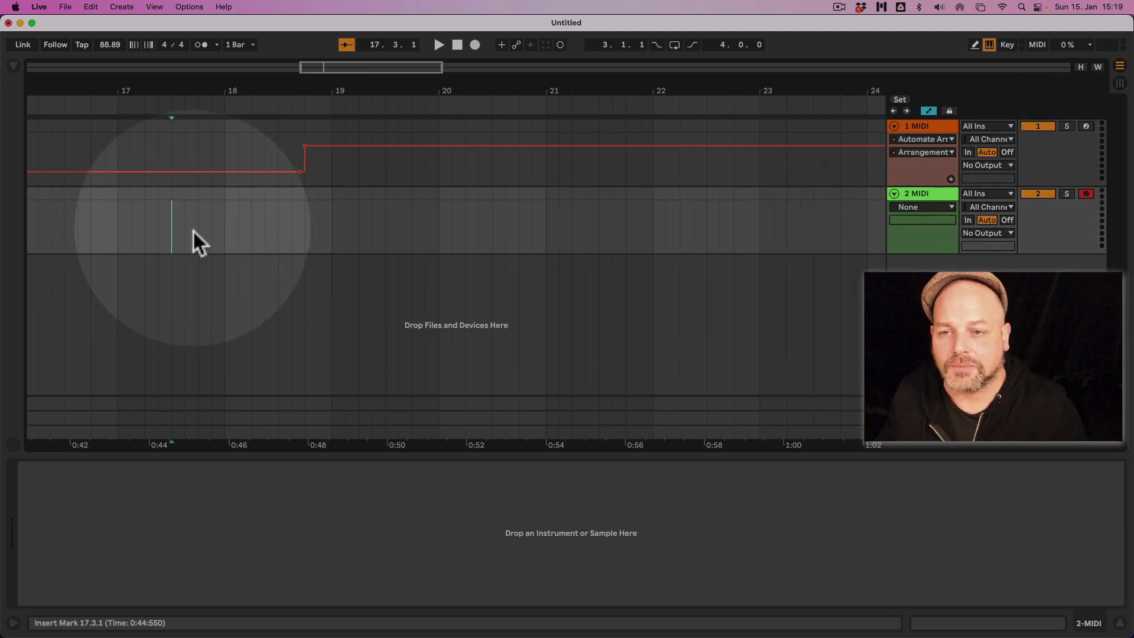
{"action": "key", "text": "space"}
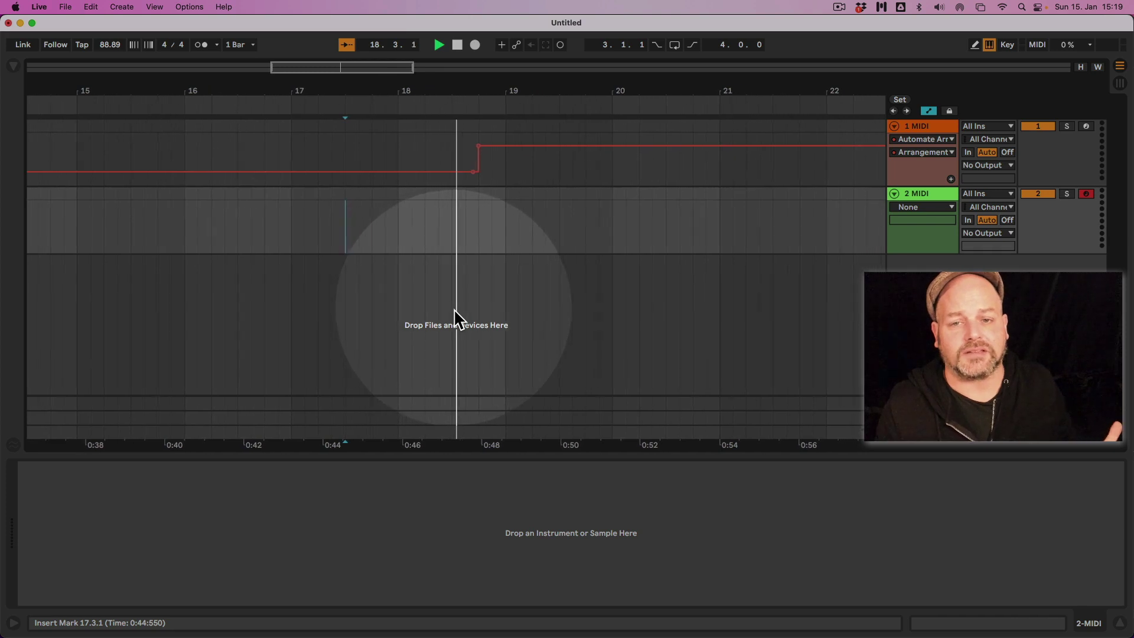
{"action": "key", "text": "F9"}
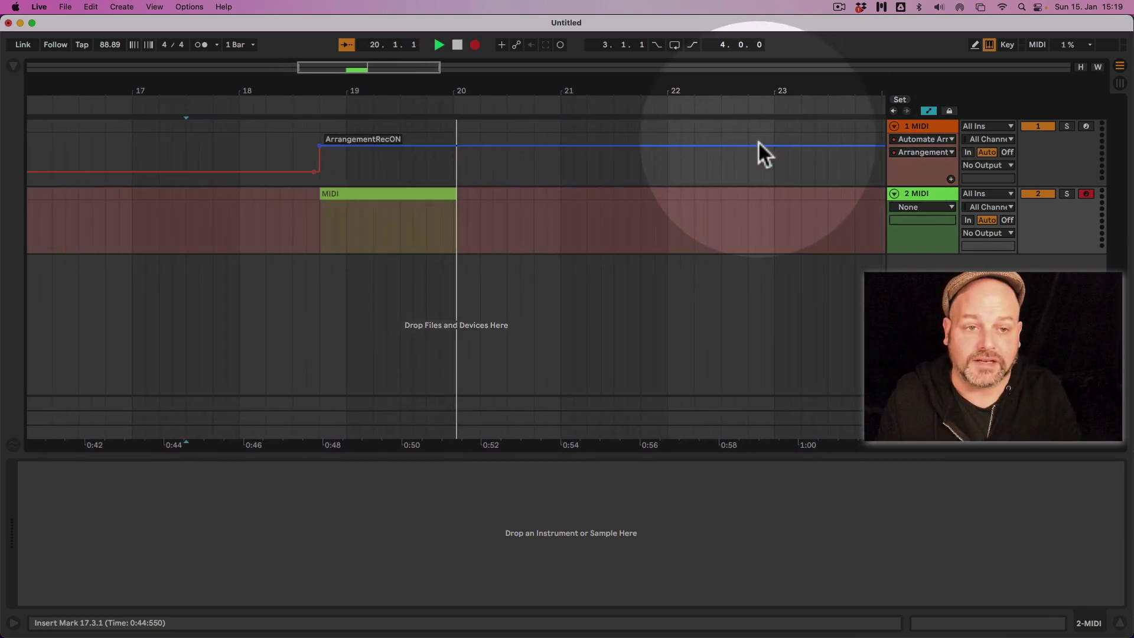
{"action": "left_click", "coordinate": [767, 148]}
{"action": "left_click_drag", "start_coordinate": [784, 145], "coordinate": [782, 176]}
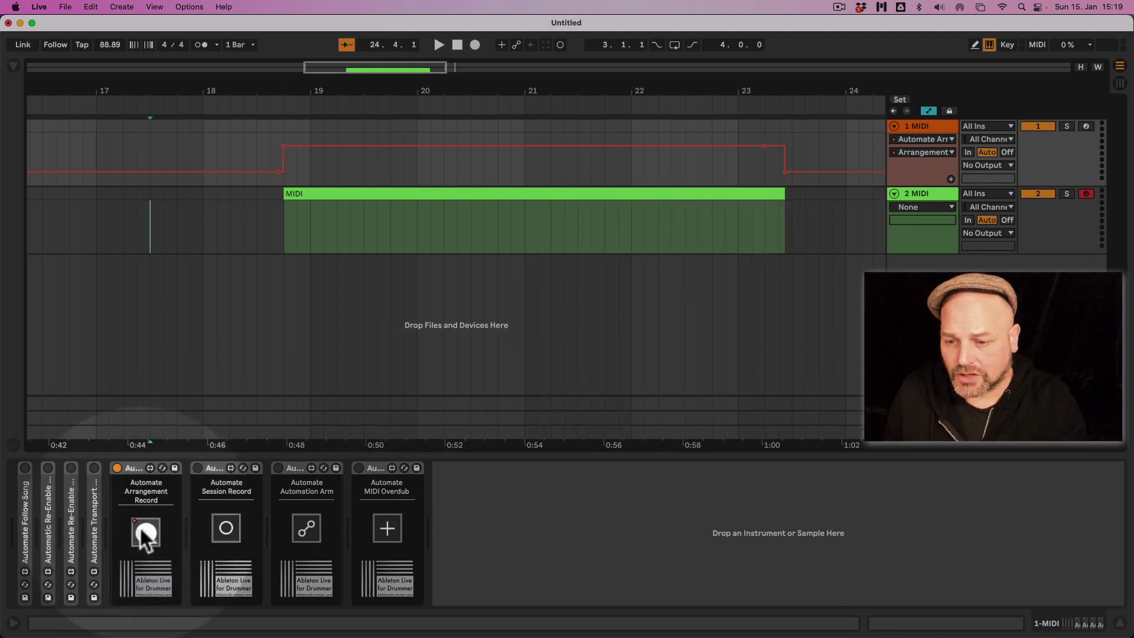
- Turn off the Automate Arrangement Record device and activate Automate Session Record and Automate Automation Arm
{"action": "left_click", "coordinate": [117, 468]}
{"action": "left_click", "coordinate": [198, 469]}
{"action": "left_click", "coordinate": [197, 468]}
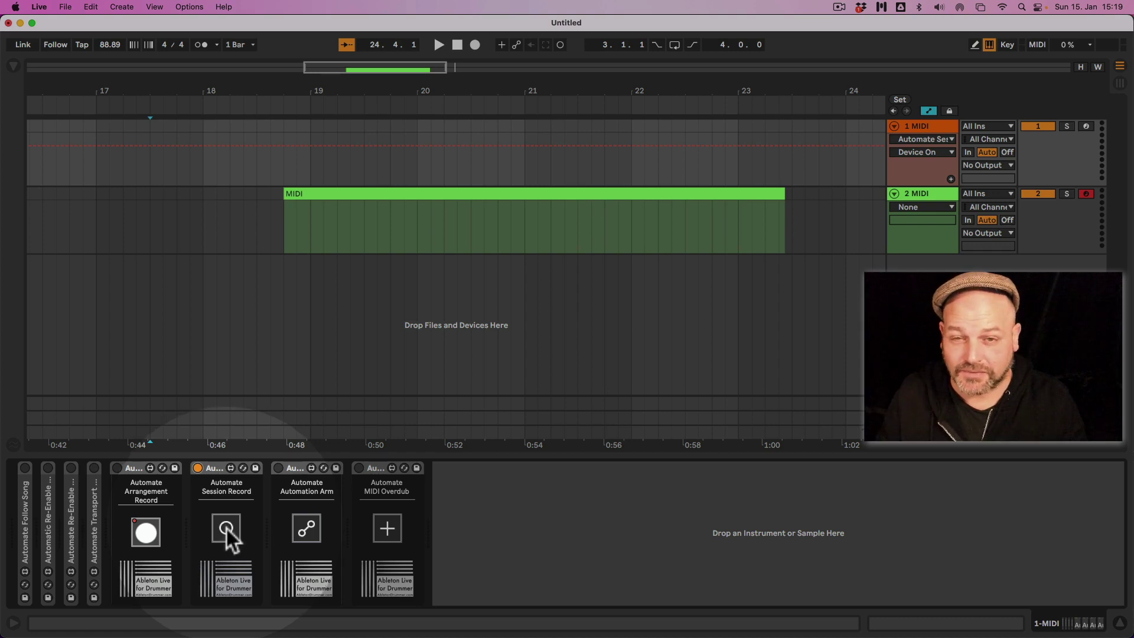
{"action": "key", "text": "Tab"}
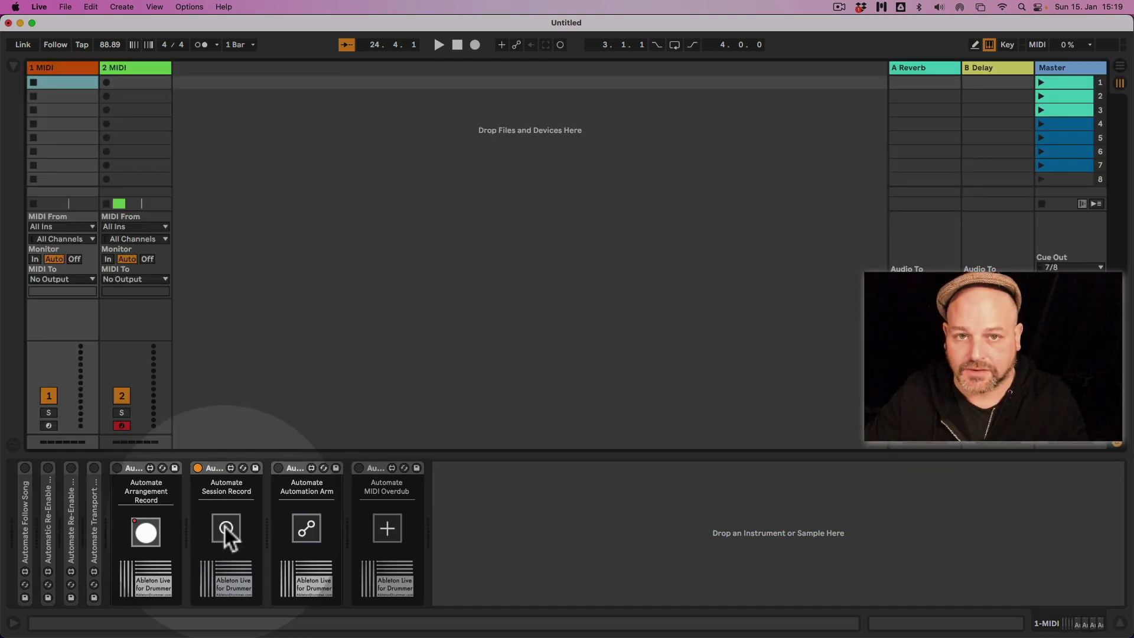
{"action": "key", "text": "Tab"}
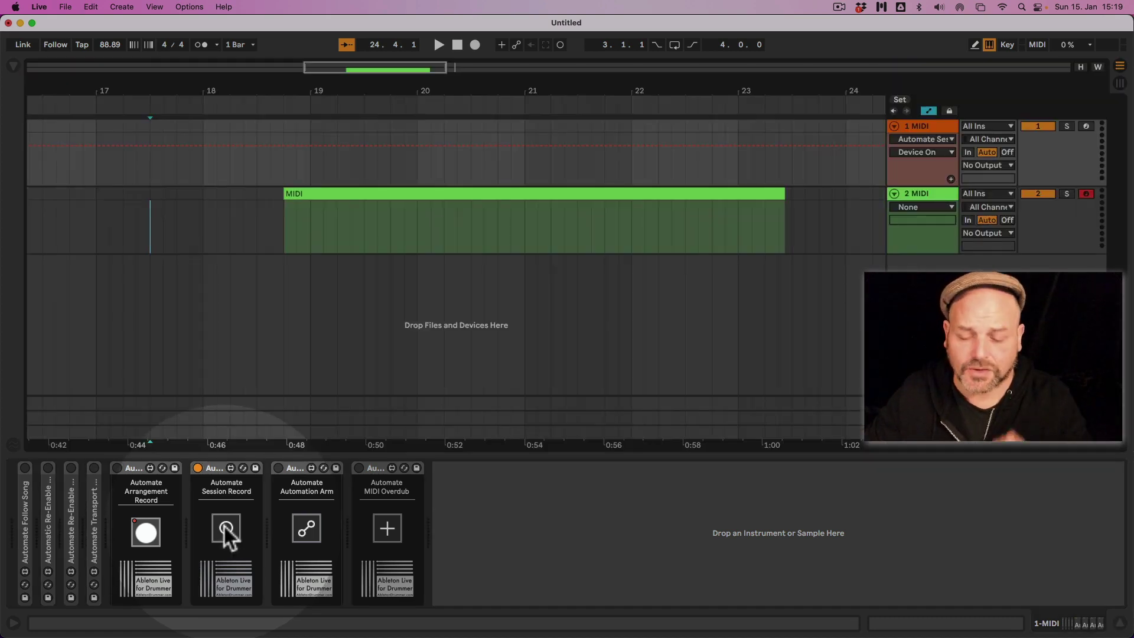
{"action": "left_click", "coordinate": [277, 469]}
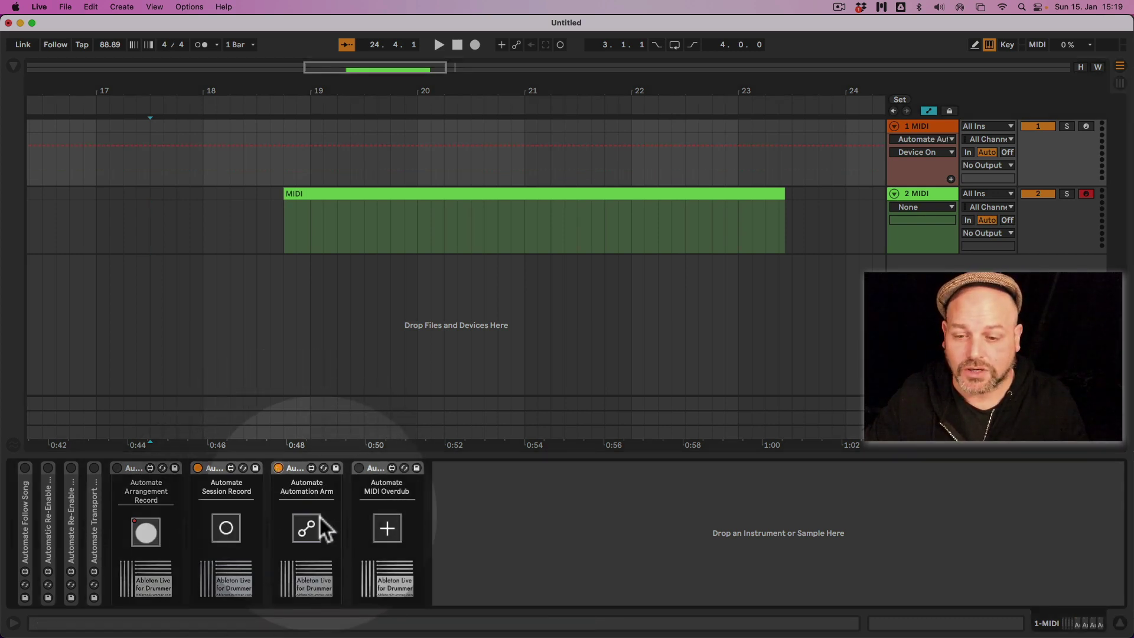
- Switch on the Automate MIDI Overdub device and toggle its overdub button off and back on
{"action": "key", "text": "Tab"}
{"action": "key", "text": "Tab"}
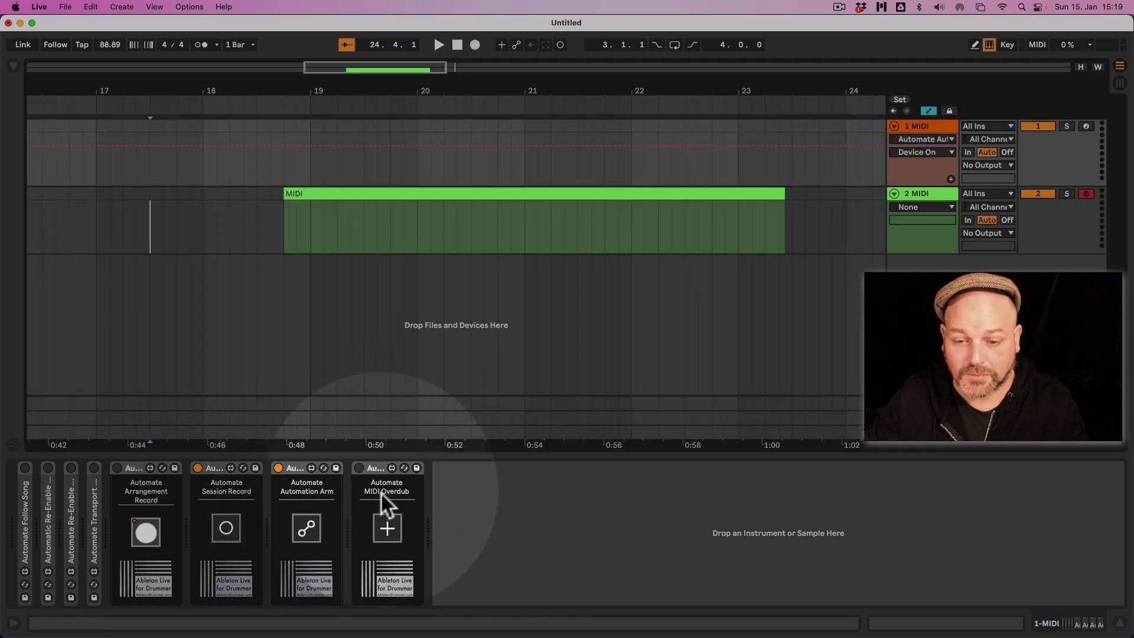
{"action": "left_click", "coordinate": [359, 469]}
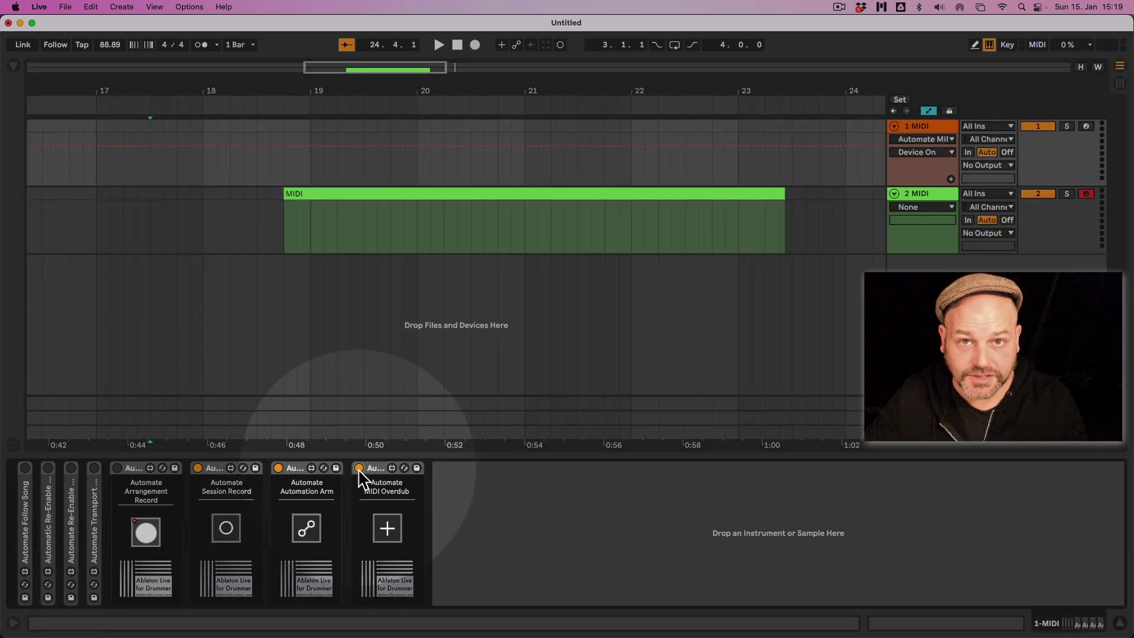
{"action": "left_click", "coordinate": [388, 523]}
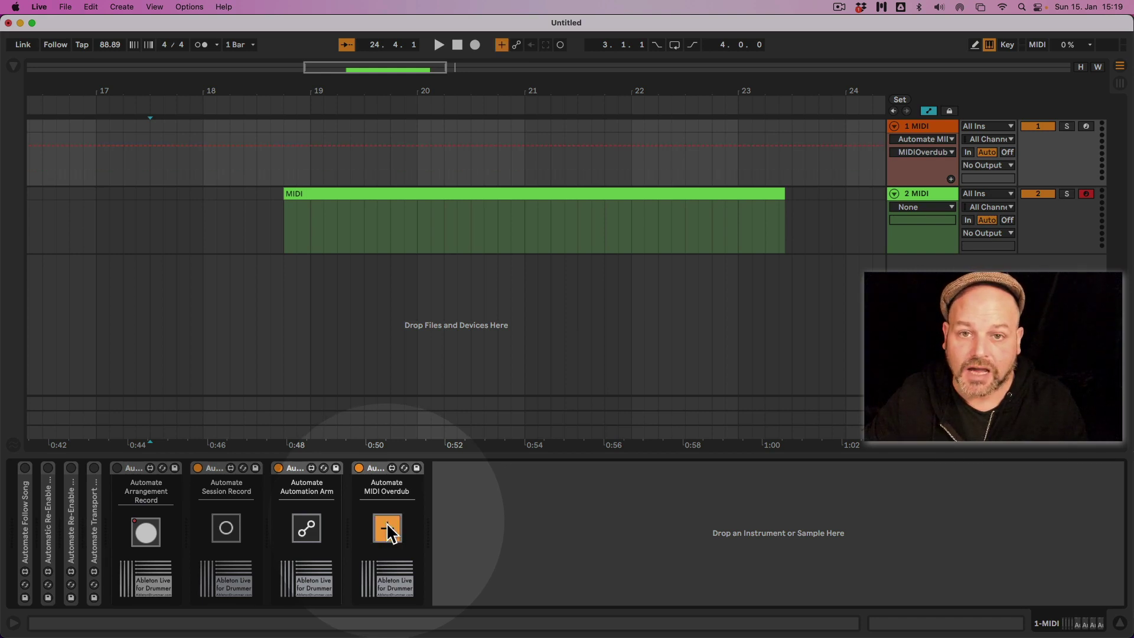
{"action": "left_click", "coordinate": [387, 526]}
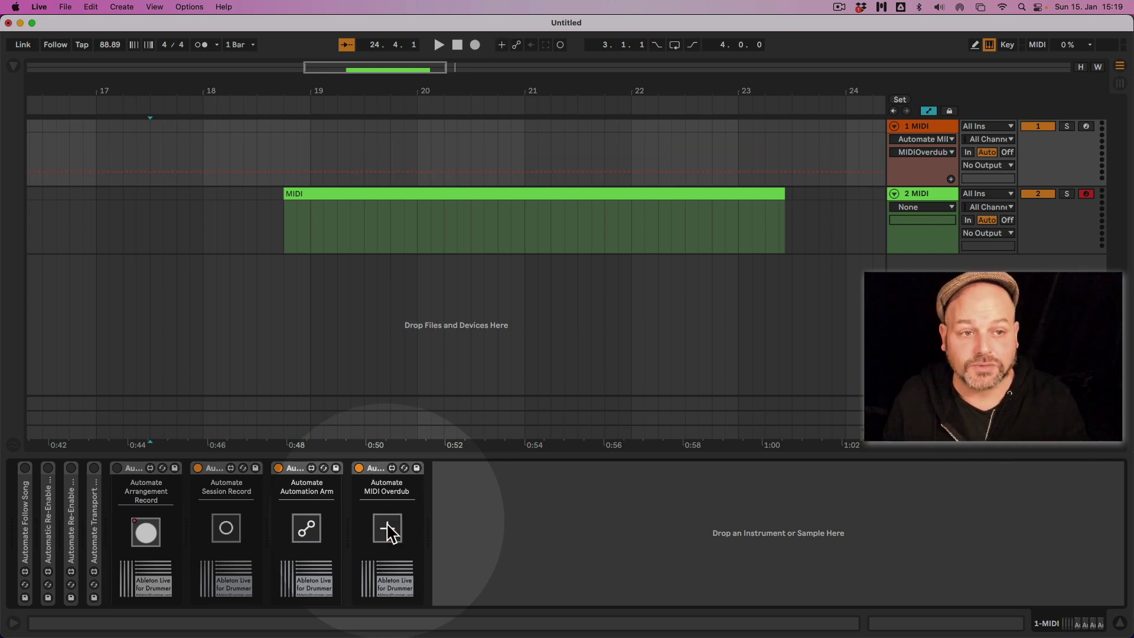
{"action": "left_click", "coordinate": [388, 528]}
- Draw a brief overdub-on pulse just after bar 20, then add an empty clip in track 1's first Session slot
{"action": "mouse_move", "coordinate": [414, 145]}
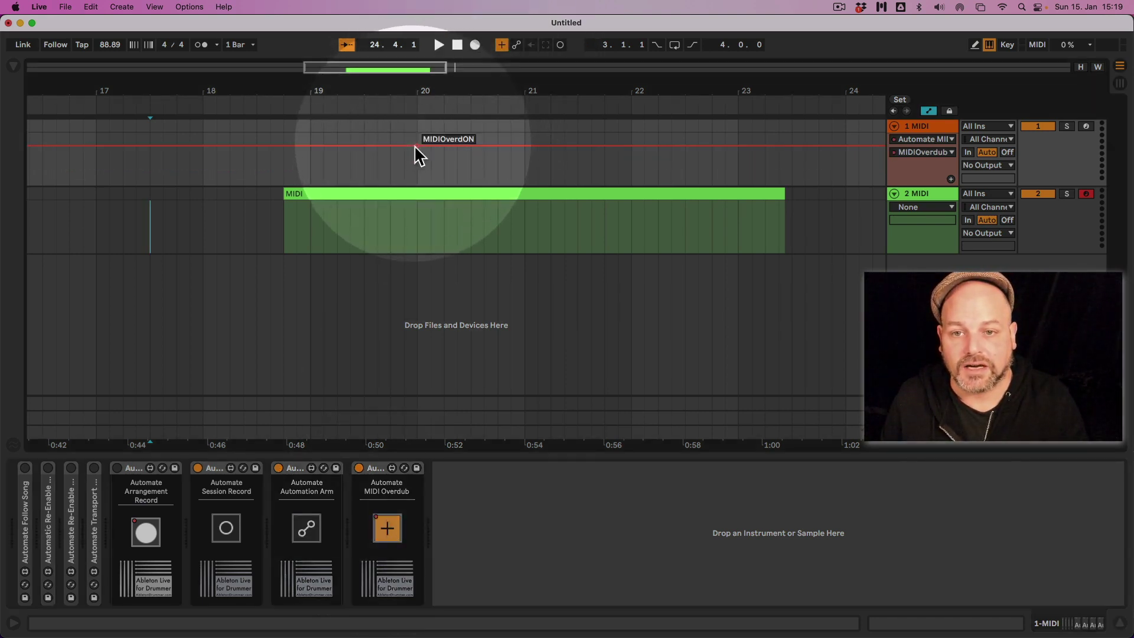
{"action": "mouse_move", "coordinate": [414, 144]}
{"action": "left_mouse_down"}
{"action": "mouse_move", "coordinate": [480, 177]}
{"action": "mouse_move", "coordinate": [481, 157]}
{"action": "mouse_move", "coordinate": [485, 172]}
{"action": "left_mouse_up"}
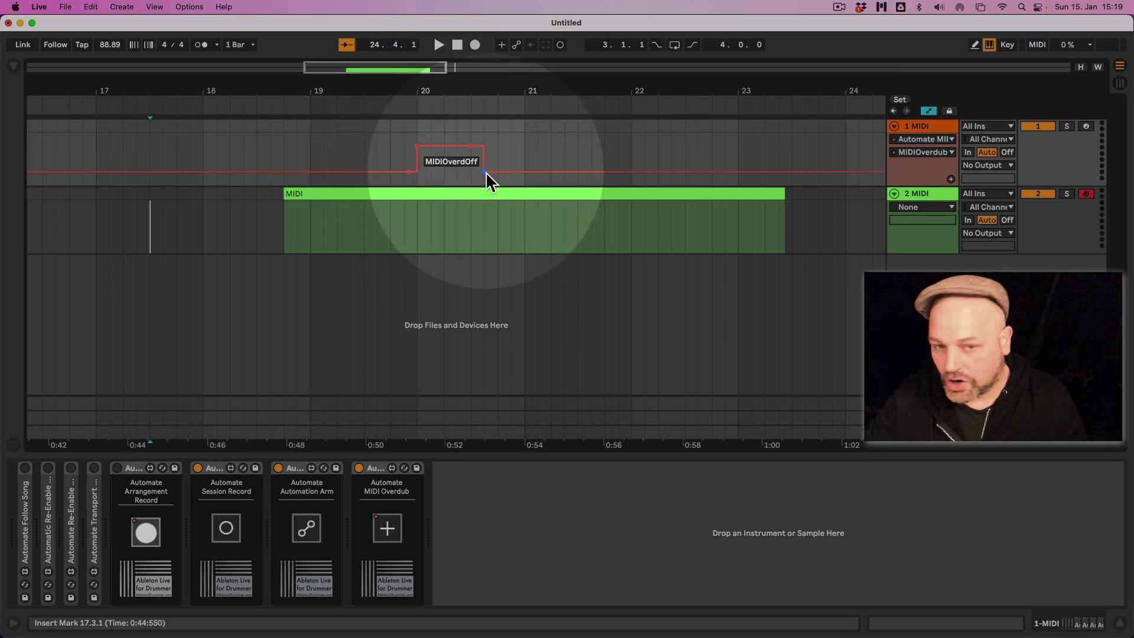
{"action": "key", "text": "Tab"}
{"action": "double_click", "coordinate": [50, 84]}
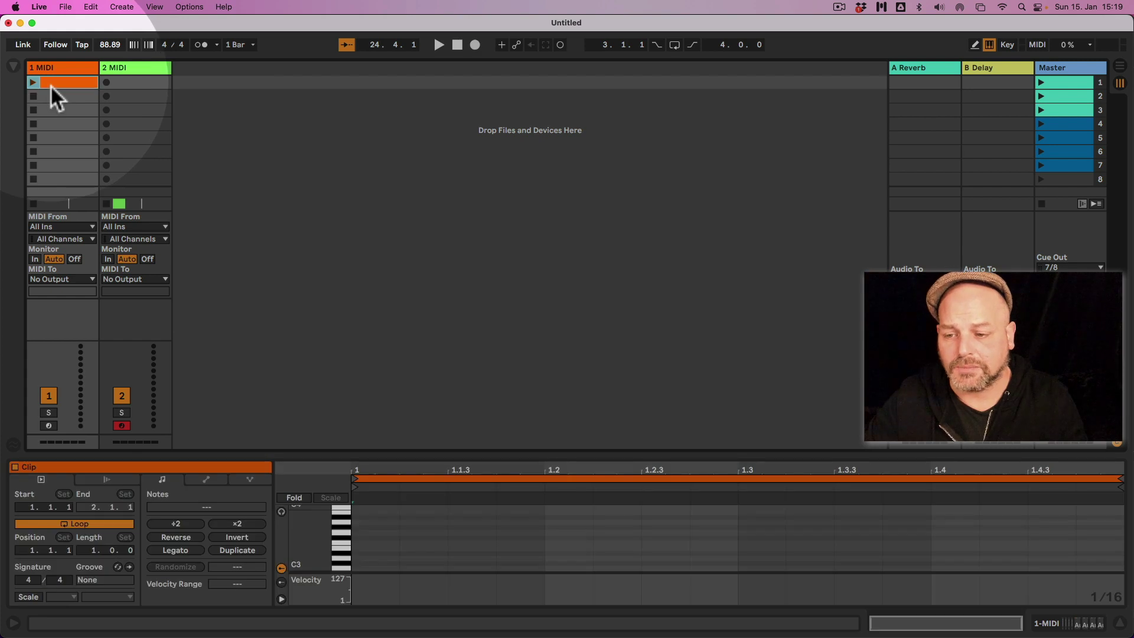
- Give track 1's first clip an Automate Arrangement Record Device On envelope switching On at the clip start
{"action": "left_click", "coordinate": [207, 494]}
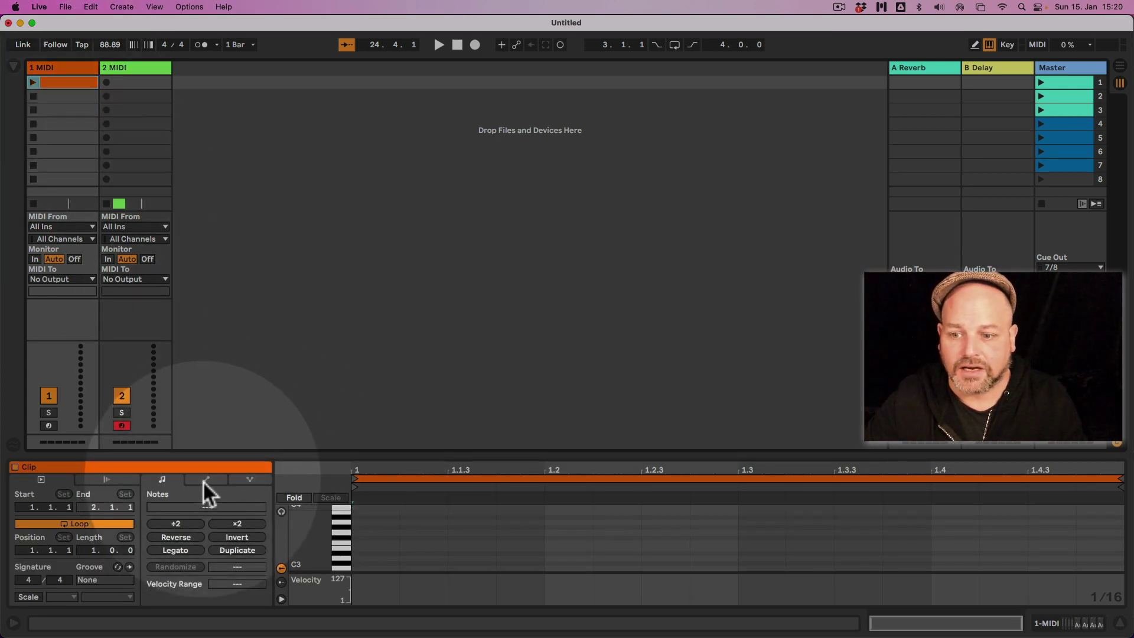
{"action": "left_click", "coordinate": [203, 480]}
{"action": "left_click", "coordinate": [188, 507]}
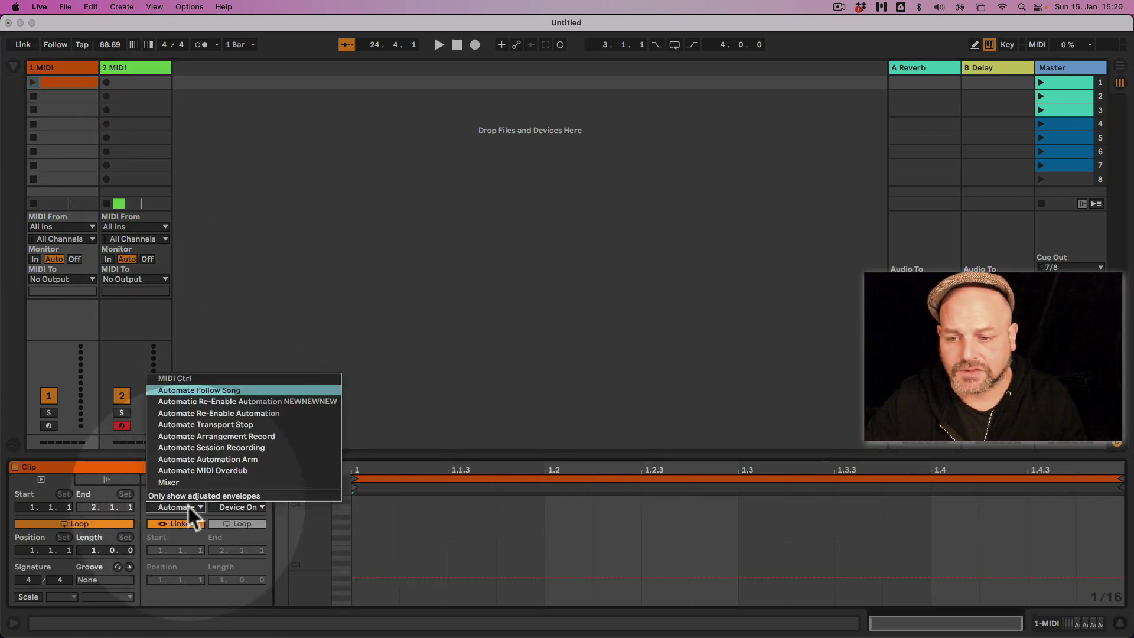
{"action": "left_click", "coordinate": [253, 437]}
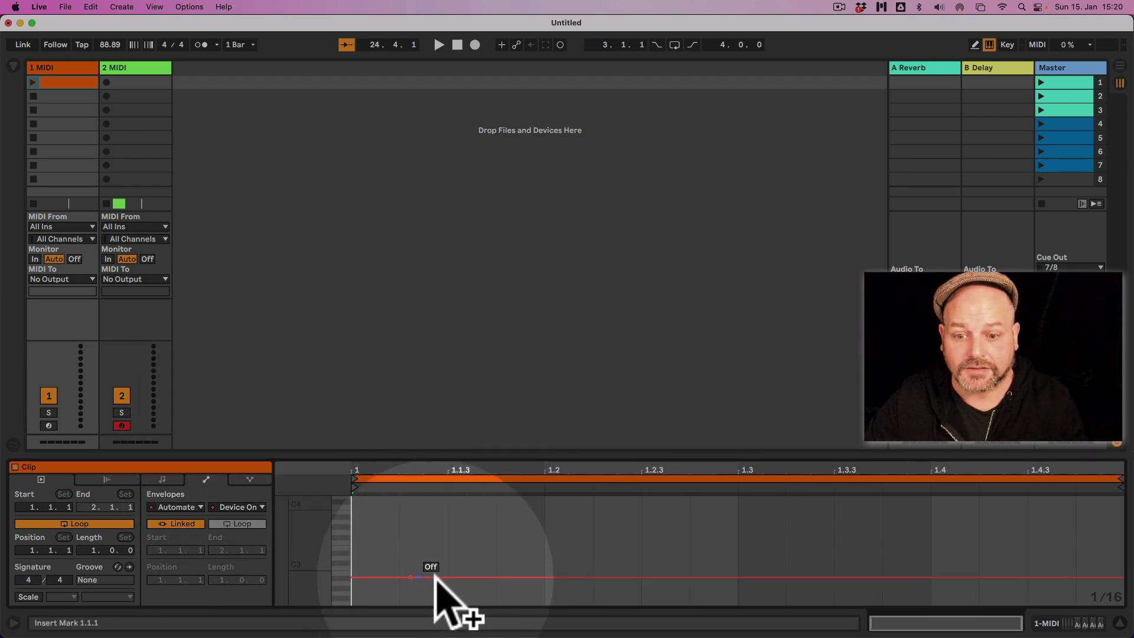
{"action": "left_click_drag", "start_coordinate": [436, 578], "coordinate": [448, 523]}
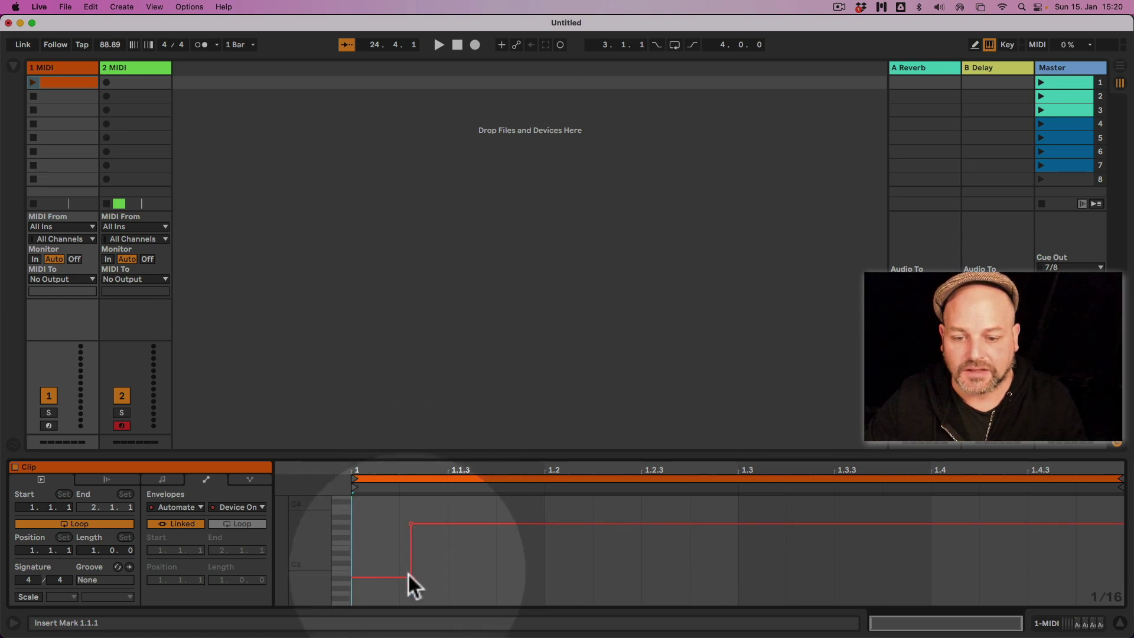
{"action": "left_click_drag", "start_coordinate": [409, 575], "coordinate": [400, 577]}
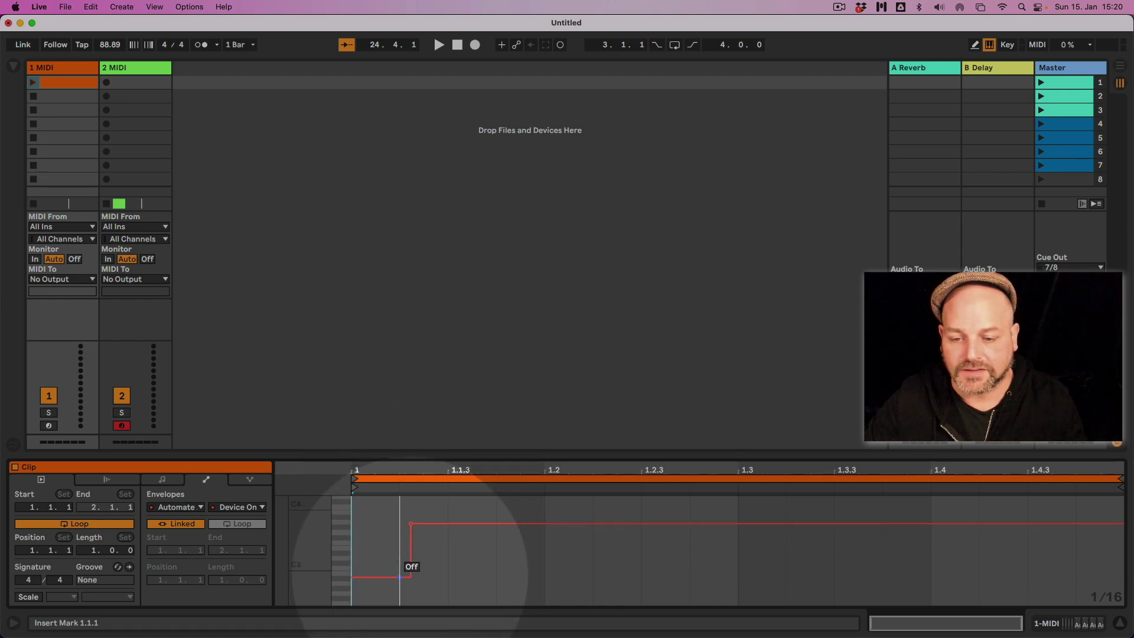
{"action": "left_click_drag", "start_coordinate": [409, 523], "coordinate": [361, 523]}
{"action": "left_click", "coordinate": [59, 110]}
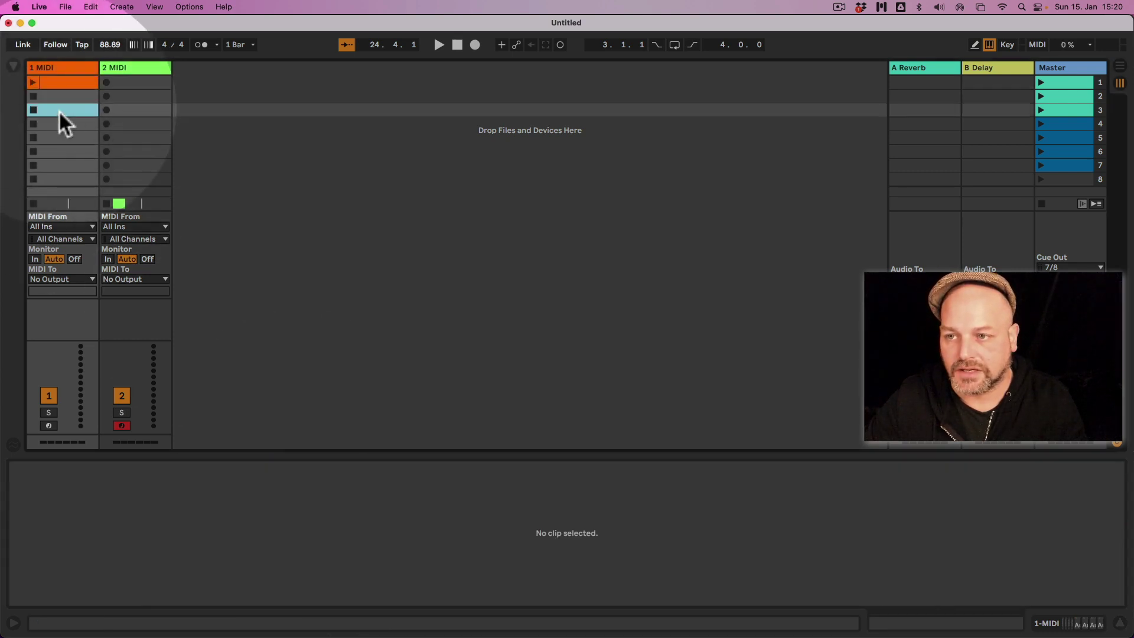
- Paste the clip into track 1's third slot and select its Automate Arrangement Record > ArrangementRec envelope
{"action": "key", "text": "super+v"}
{"action": "left_click", "coordinate": [594, 481]}
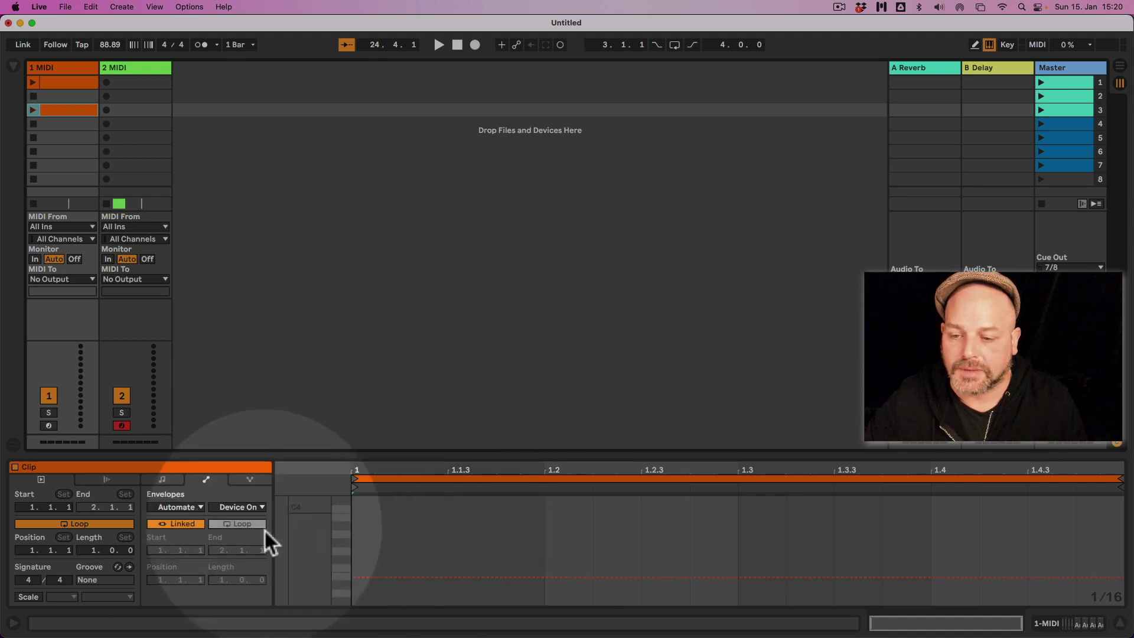
{"action": "left_click", "coordinate": [200, 479]}
{"action": "left_click", "coordinate": [205, 479]}
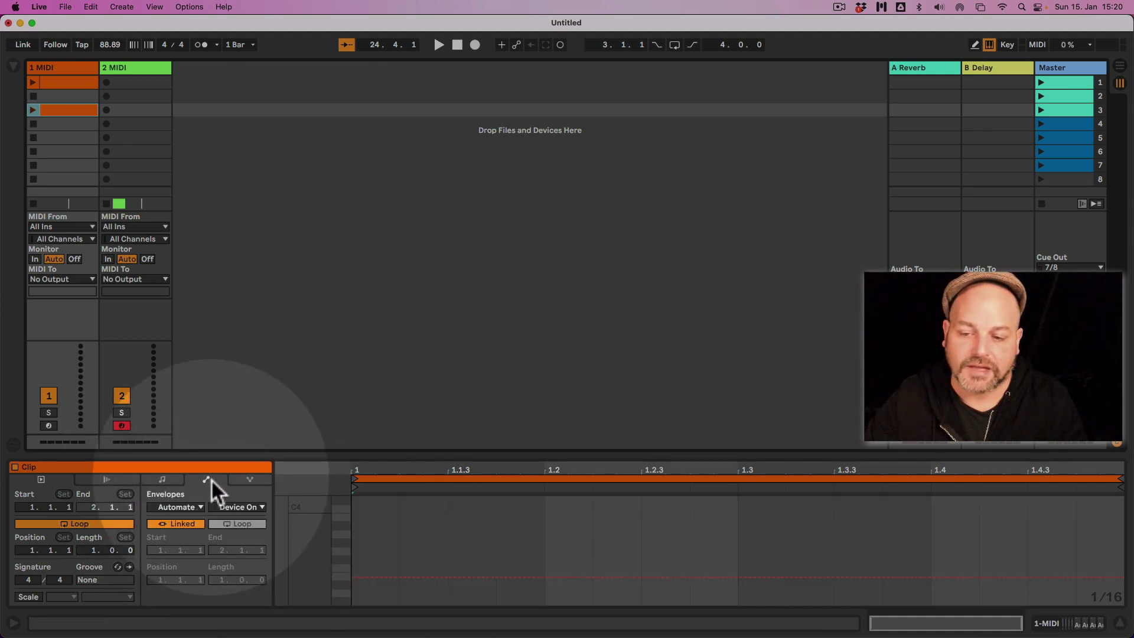
{"action": "left_click", "coordinate": [192, 507]}
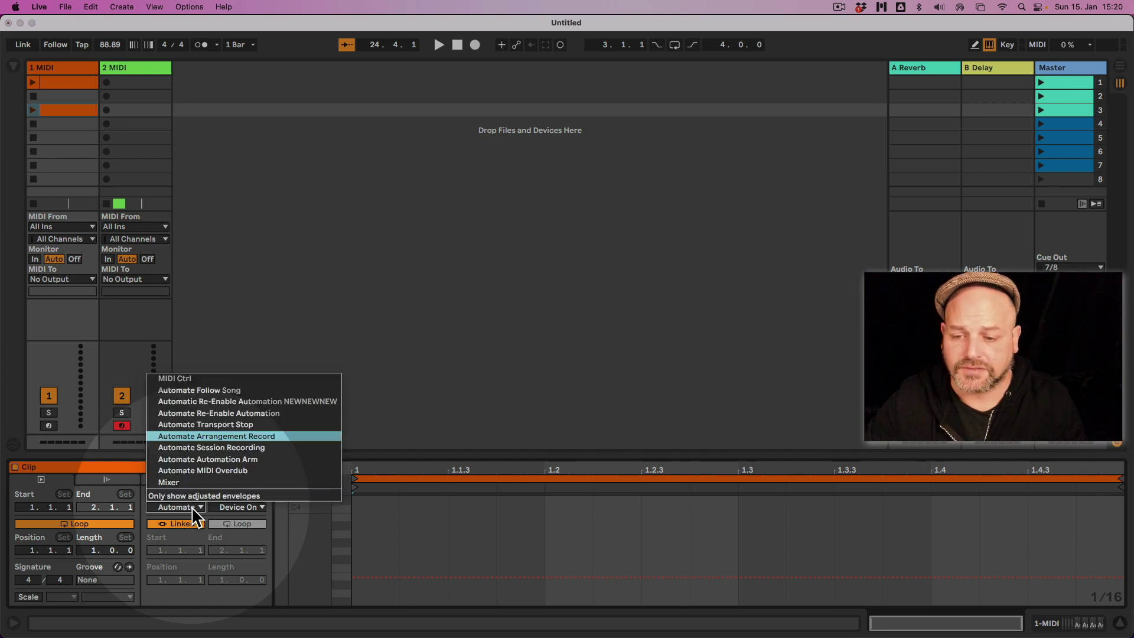
{"action": "key", "text": "Return"}
{"action": "left_click", "coordinate": [238, 507]}
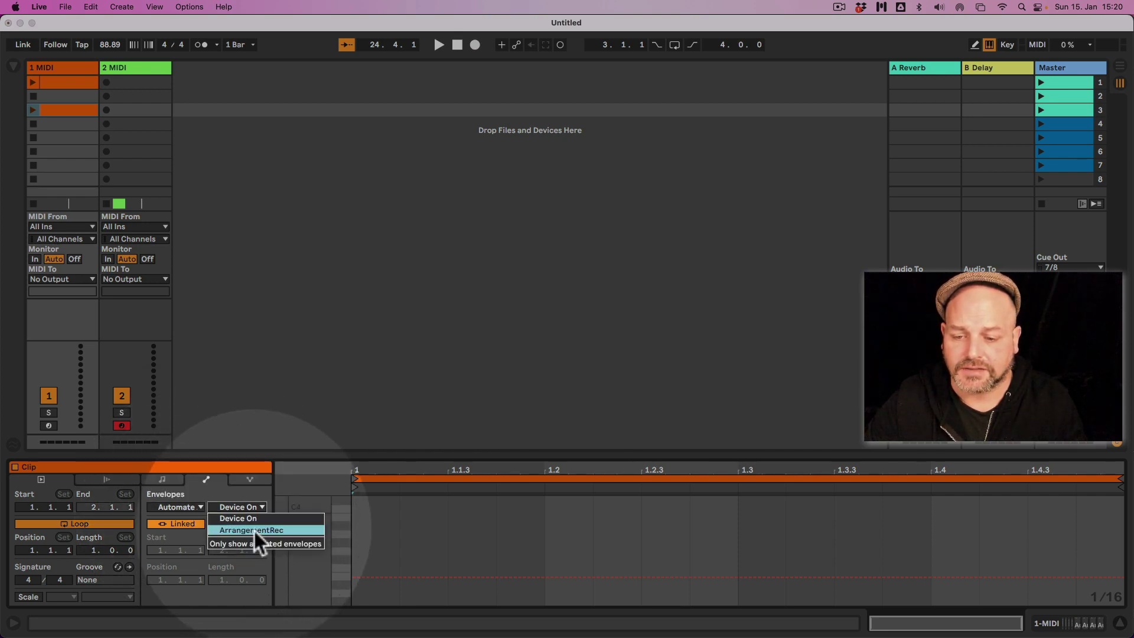
{"action": "left_click", "coordinate": [254, 530]}
- Draw the ArrangementRec envelope On from the clip start until beat 1.3, then launch the clip
{"action": "left_click", "coordinate": [364, 577]}
{"action": "left_click_drag", "start_coordinate": [380, 577], "coordinate": [380, 524]}
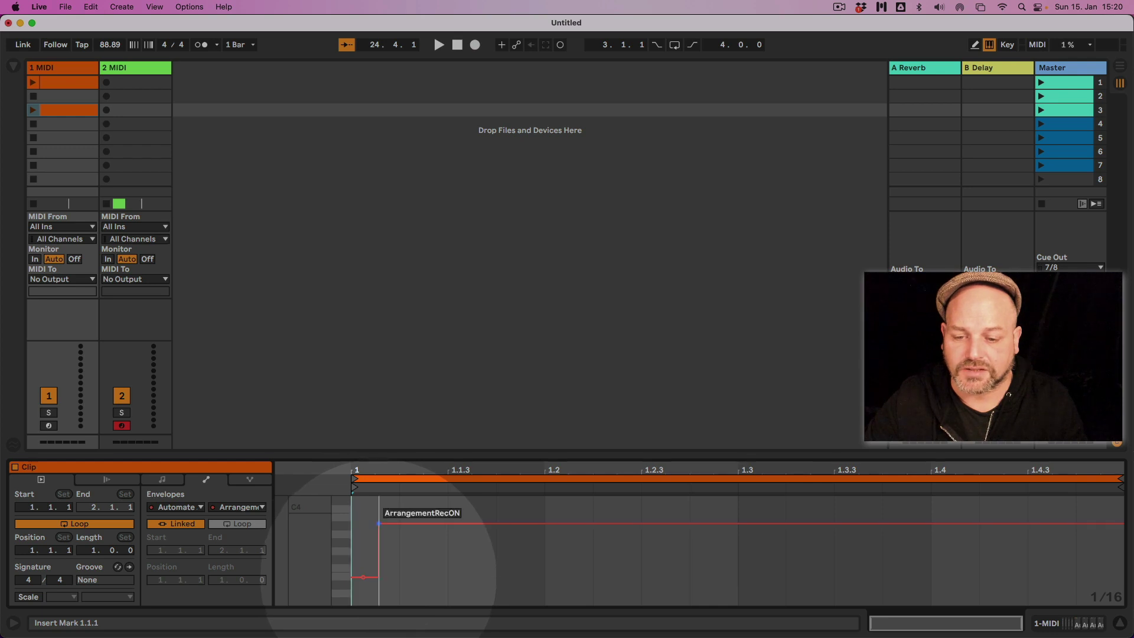
{"action": "left_click", "coordinate": [361, 576]}
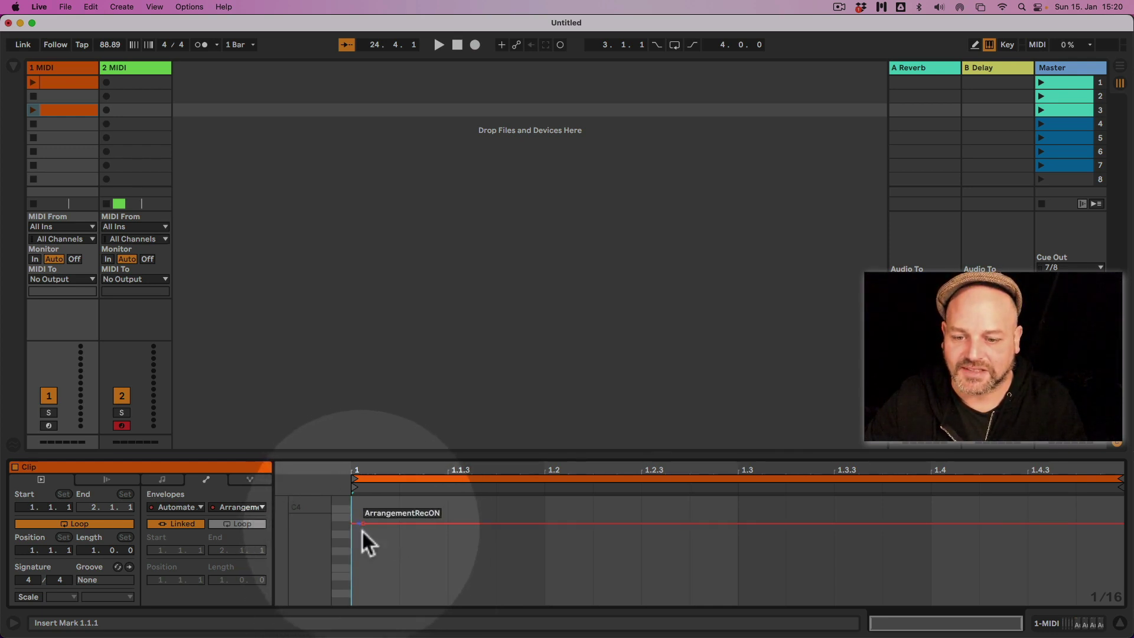
{"action": "left_click_drag", "start_coordinate": [689, 524], "coordinate": [739, 577]}
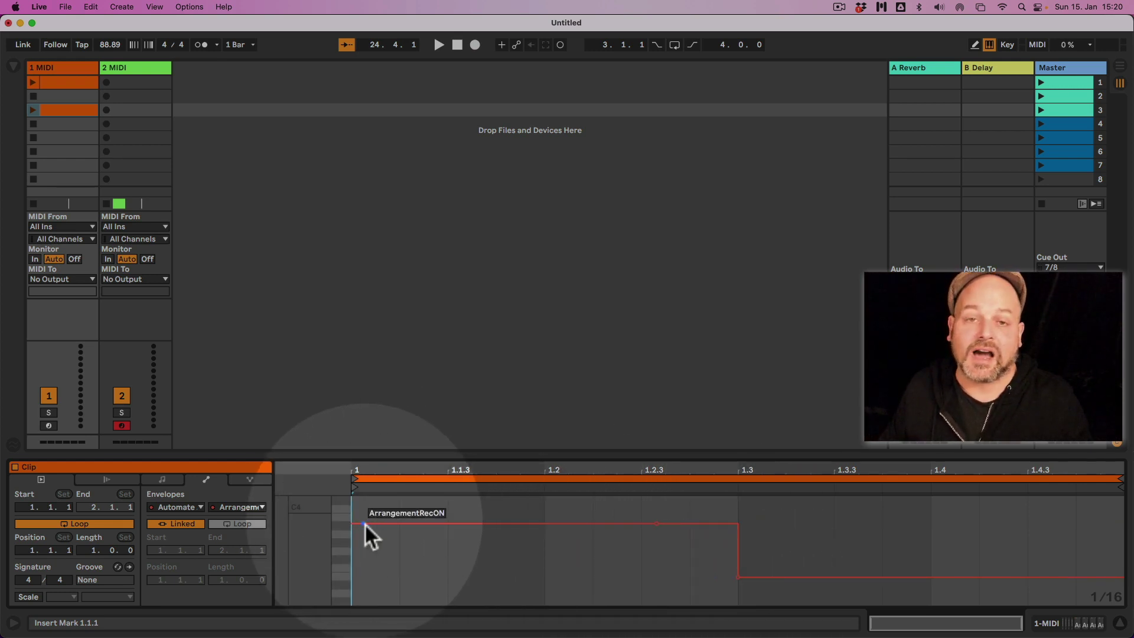
{"action": "left_click", "coordinate": [33, 110]}
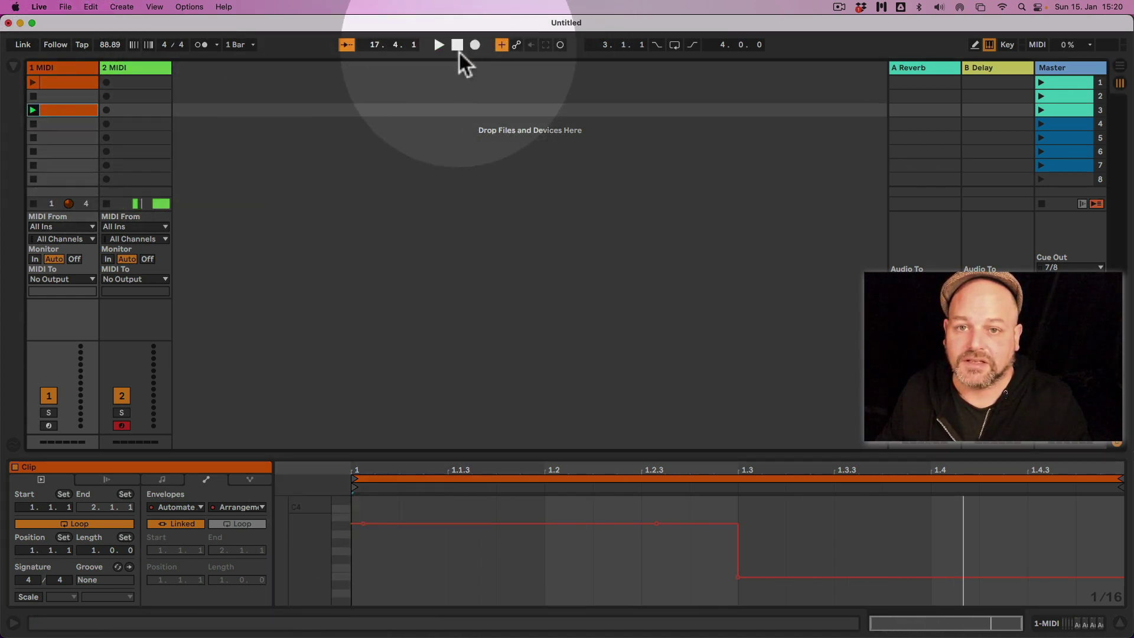
- Turn Arrangement Record off, then relaunch track 1's third-slot clip so its envelope re-triggers recording
{"action": "left_click", "coordinate": [475, 45]}
{"action": "left_click", "coordinate": [33, 109]}
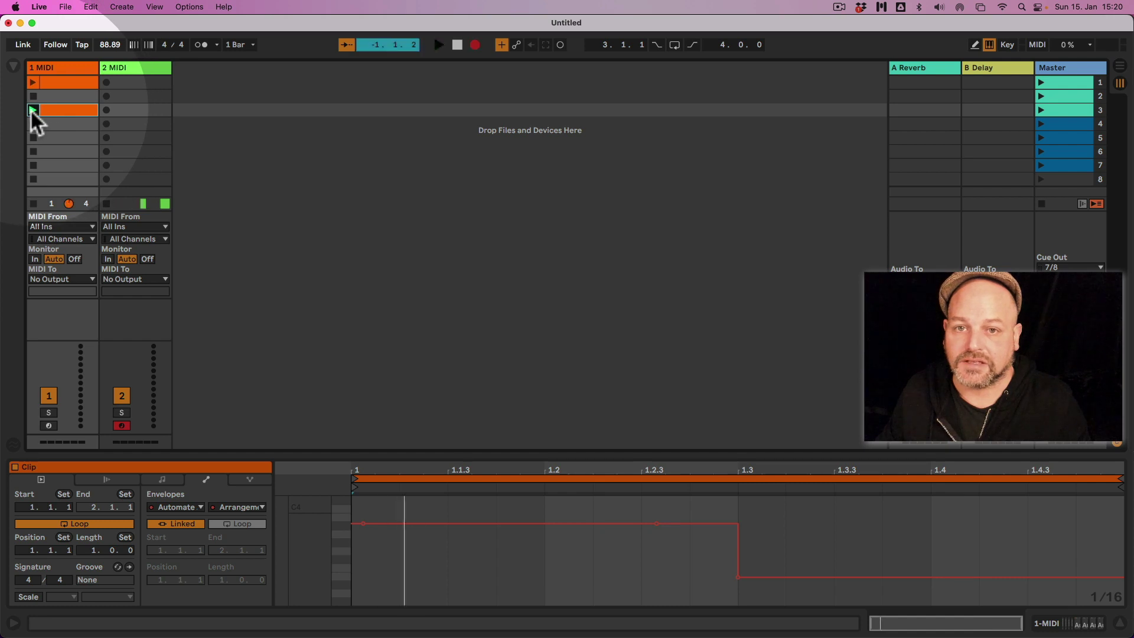